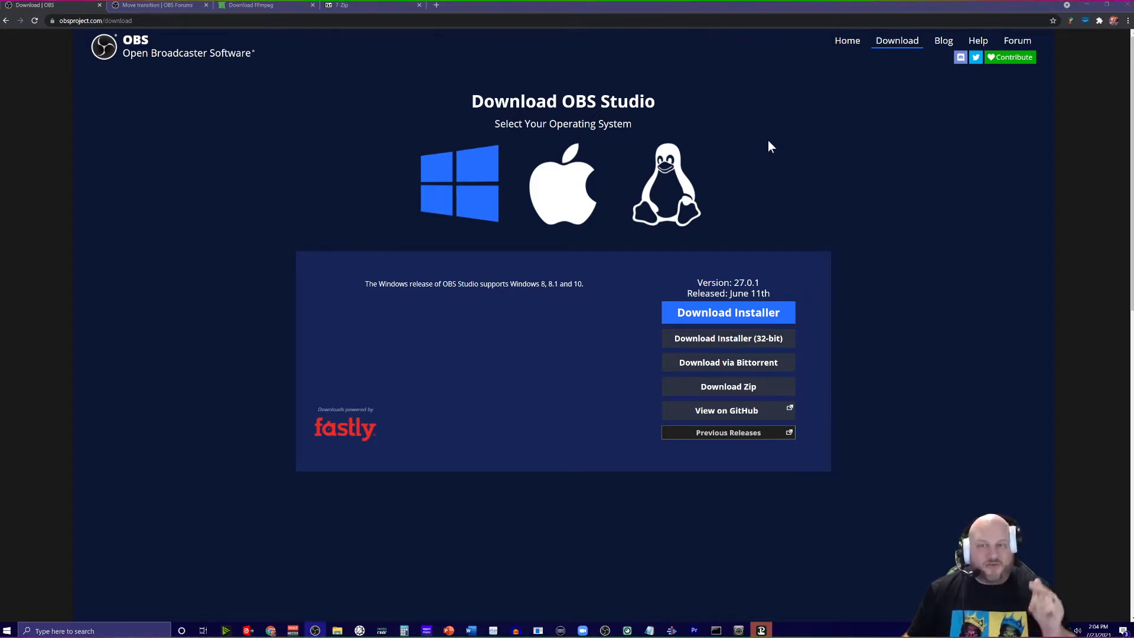
# Open the OBS Move transition plugin page and bring up its list of downloadable files.
pyautogui.click(162, 5)
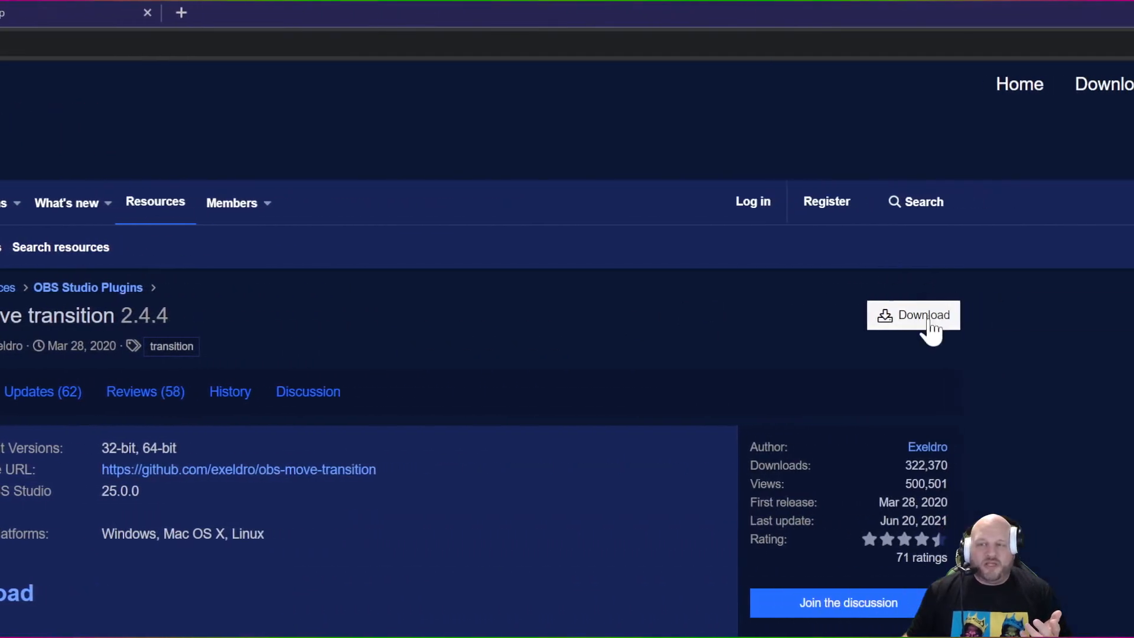
pyautogui.click(930, 324)
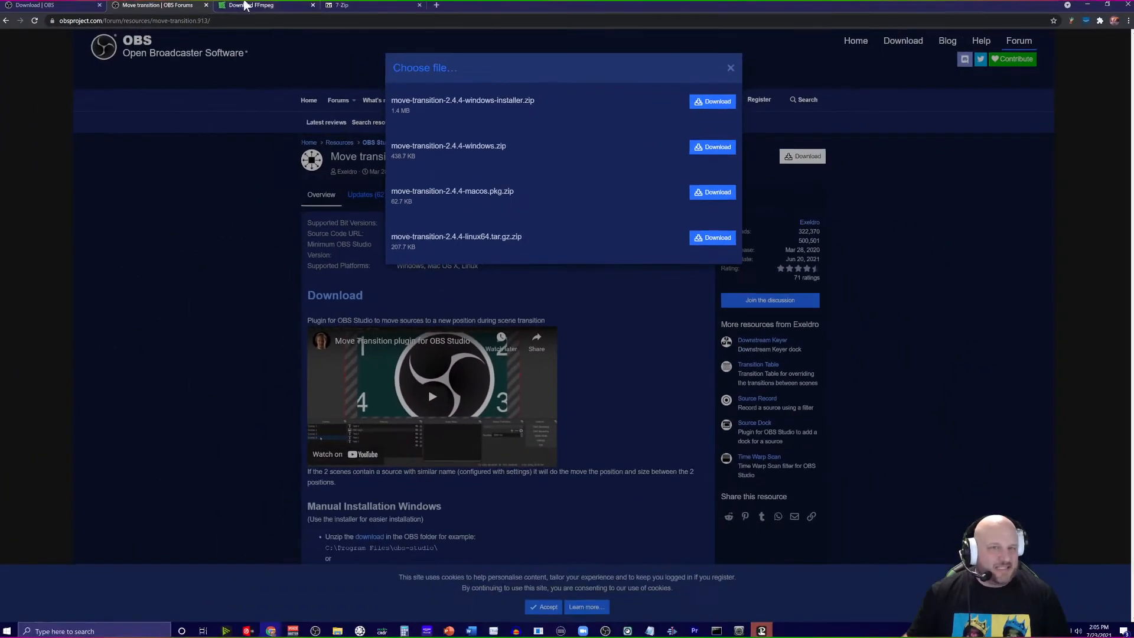
# Look through BtbN's Windows builds from the FFmpeg download page, and view the 7-Zip website.
pyautogui.click(245, 6)
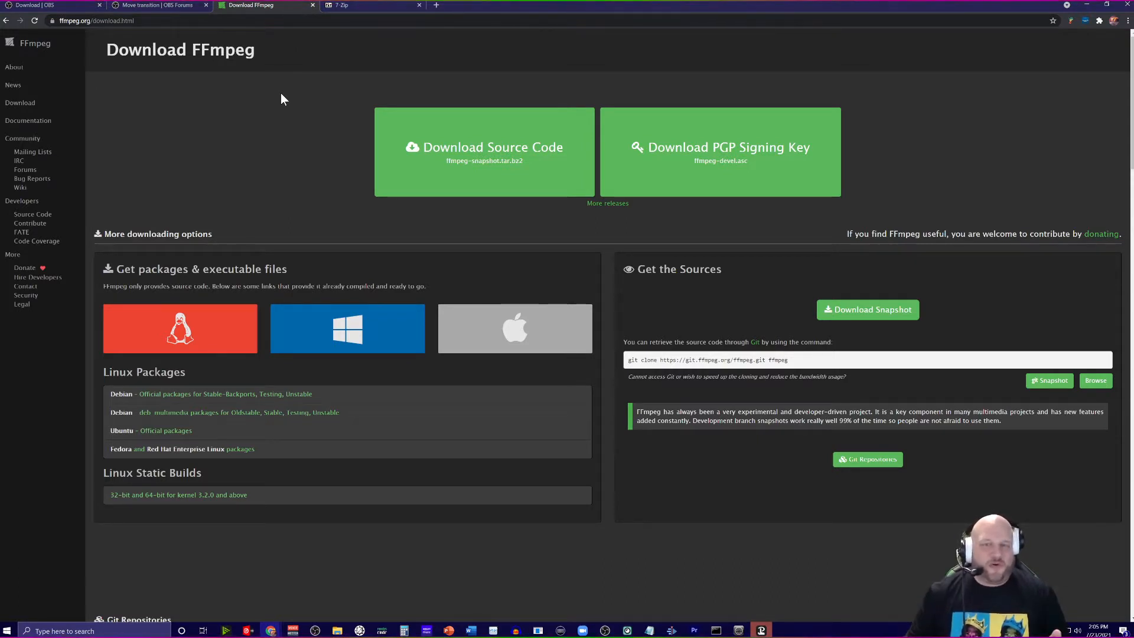
pyautogui.click(334, 345)
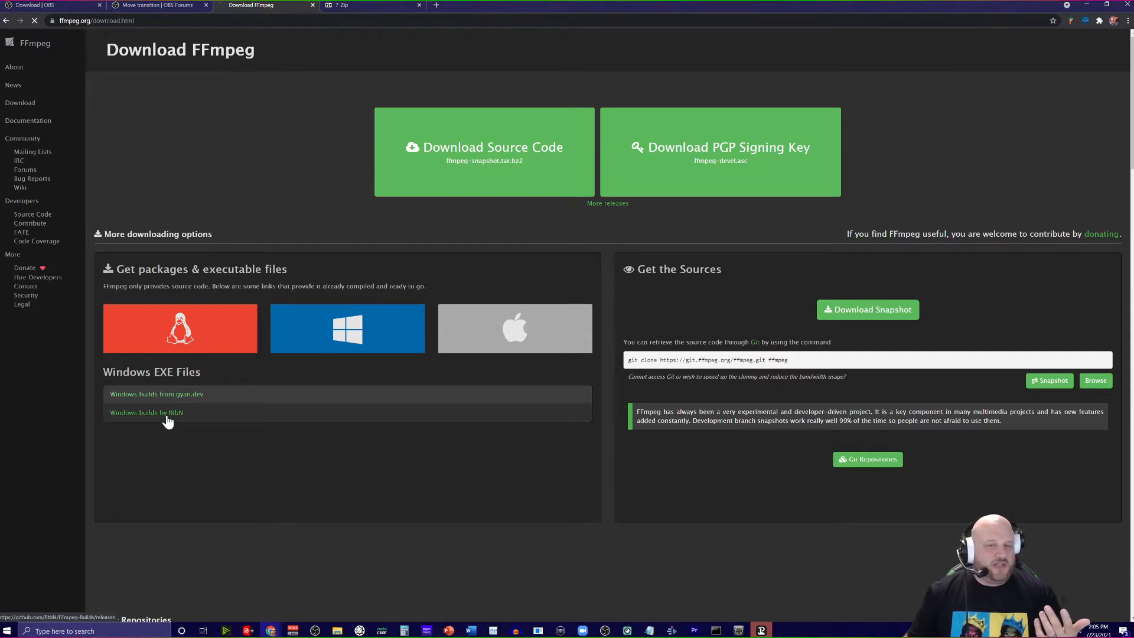
pyautogui.scroll(-2, 472, 414)
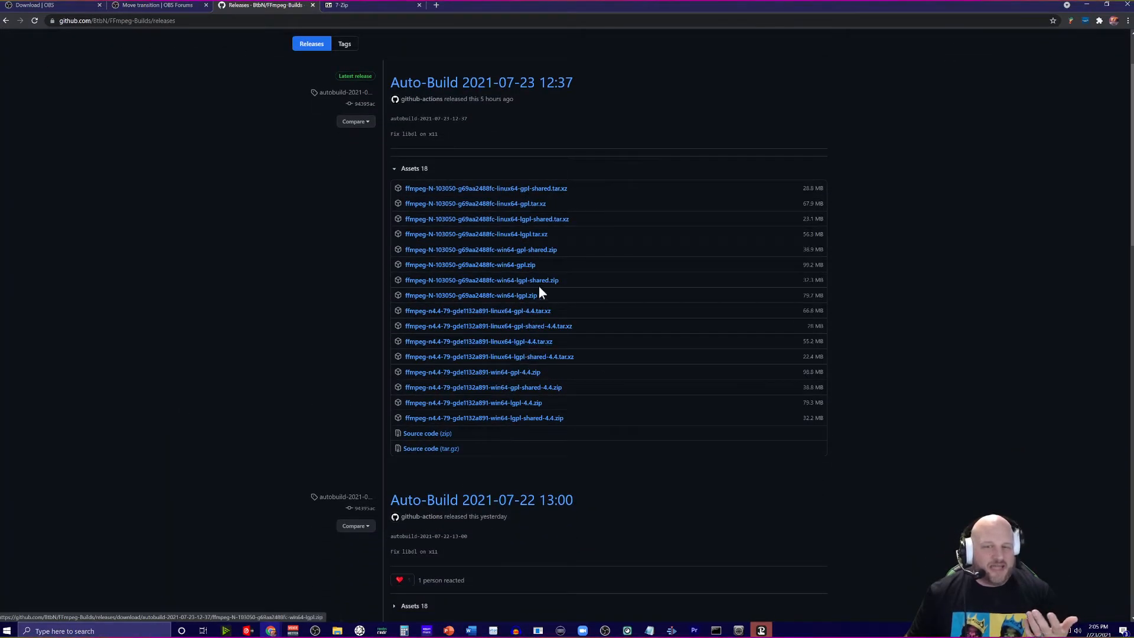
pyautogui.scroll(-1, 571, 462)
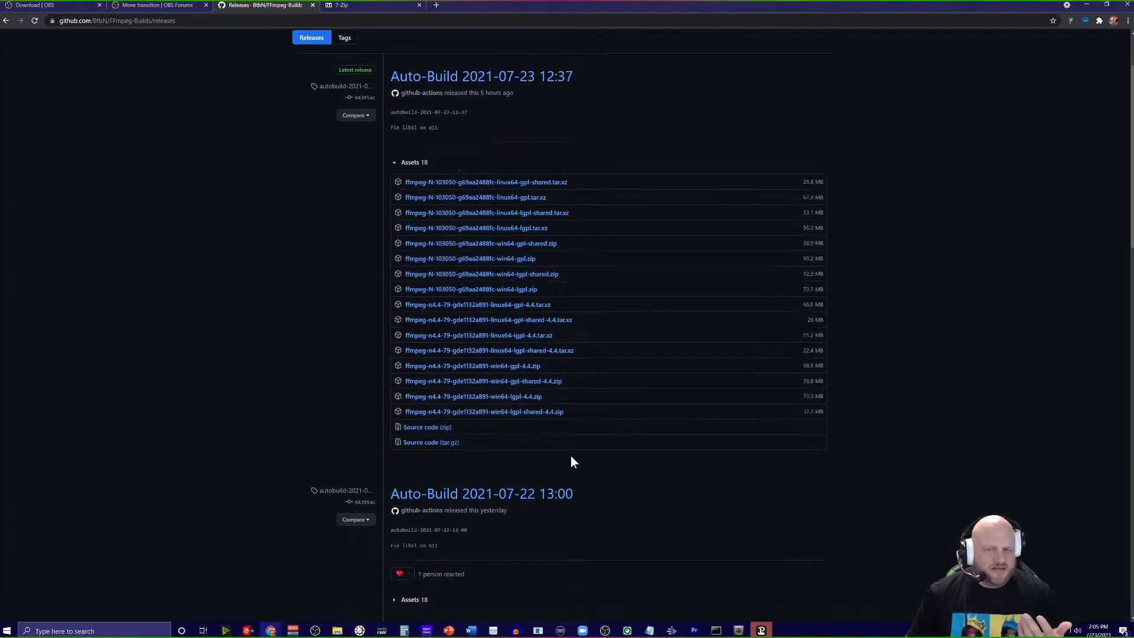
pyautogui.scroll(-2, 567, 449)
pyautogui.click(370, 8)
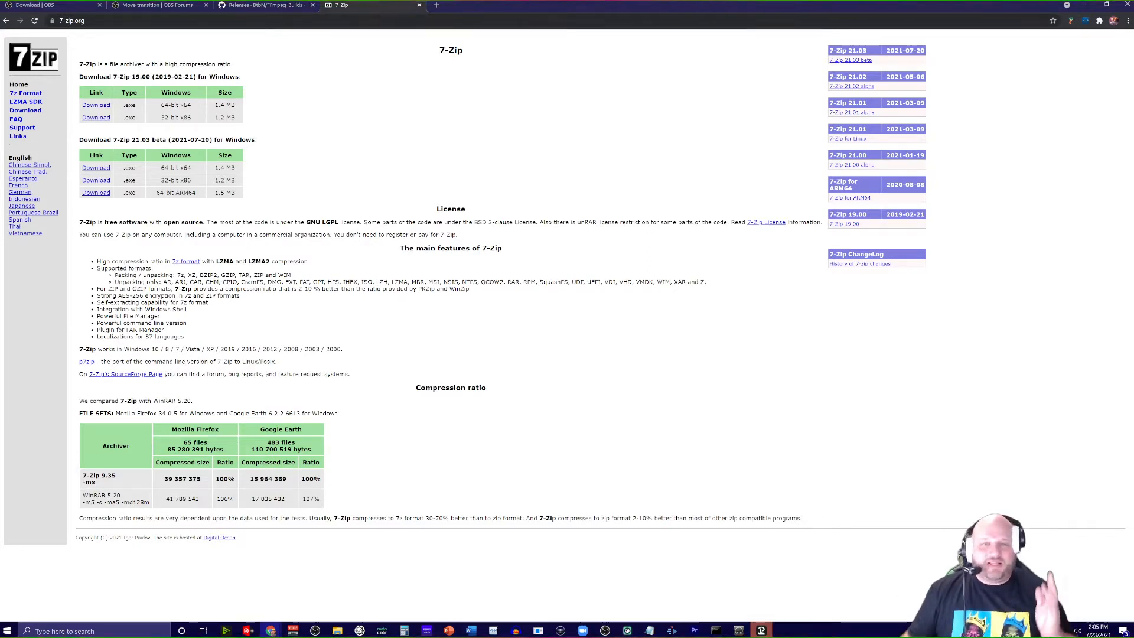
# Clear the browser and loopMIDI windows off the desktop and switch to OBS Studio.
pyautogui.click(1087, 6)
pyautogui.click(779, 115)
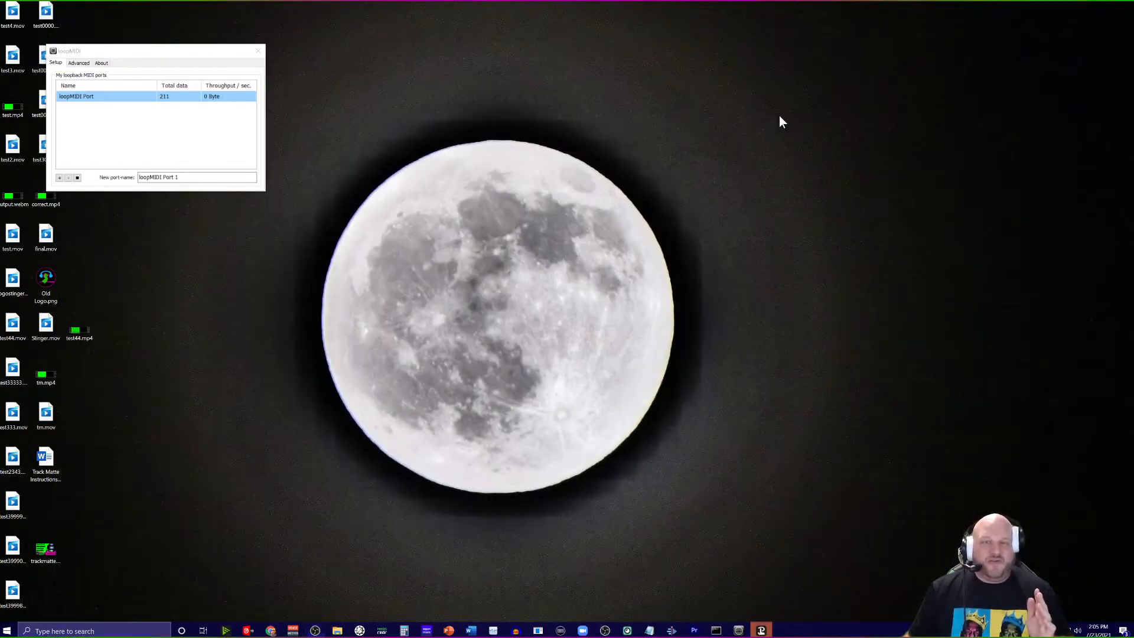
pyautogui.click(259, 51)
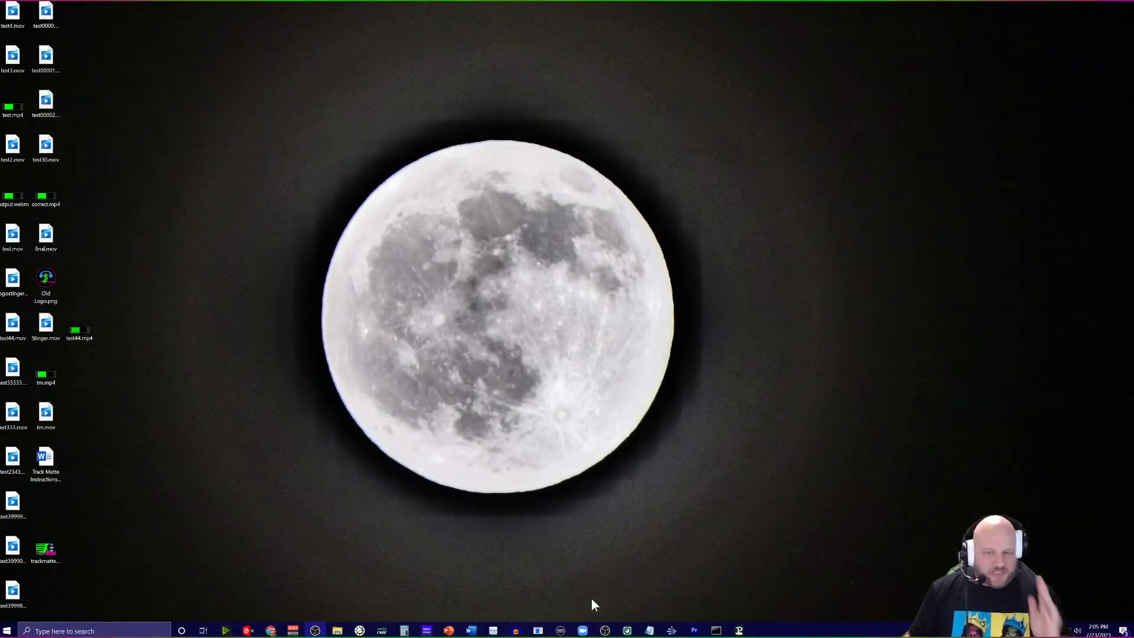
pyautogui.click(605, 631)
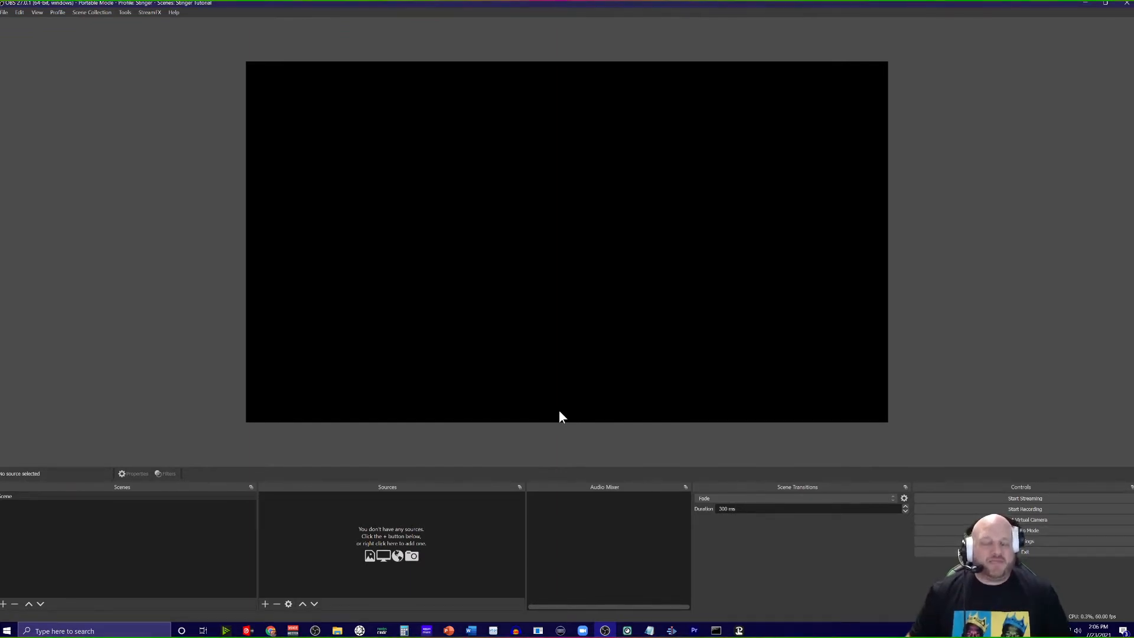
# Rename the existing scene to Stinger Creator.
pyautogui.rightClick(40, 495)
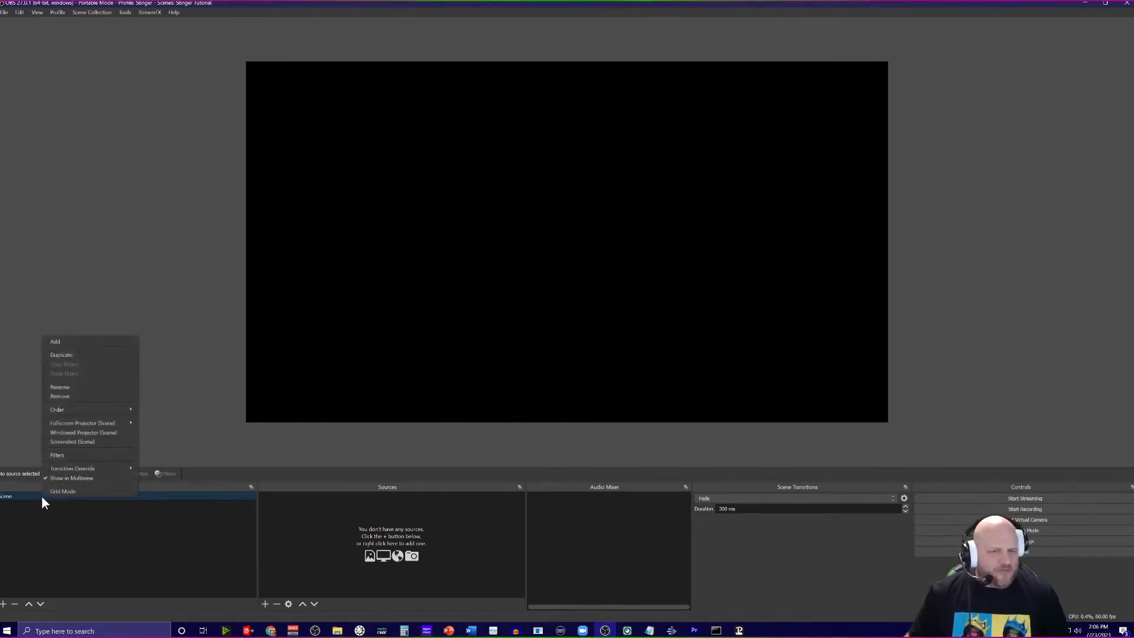
pyautogui.click(71, 387)
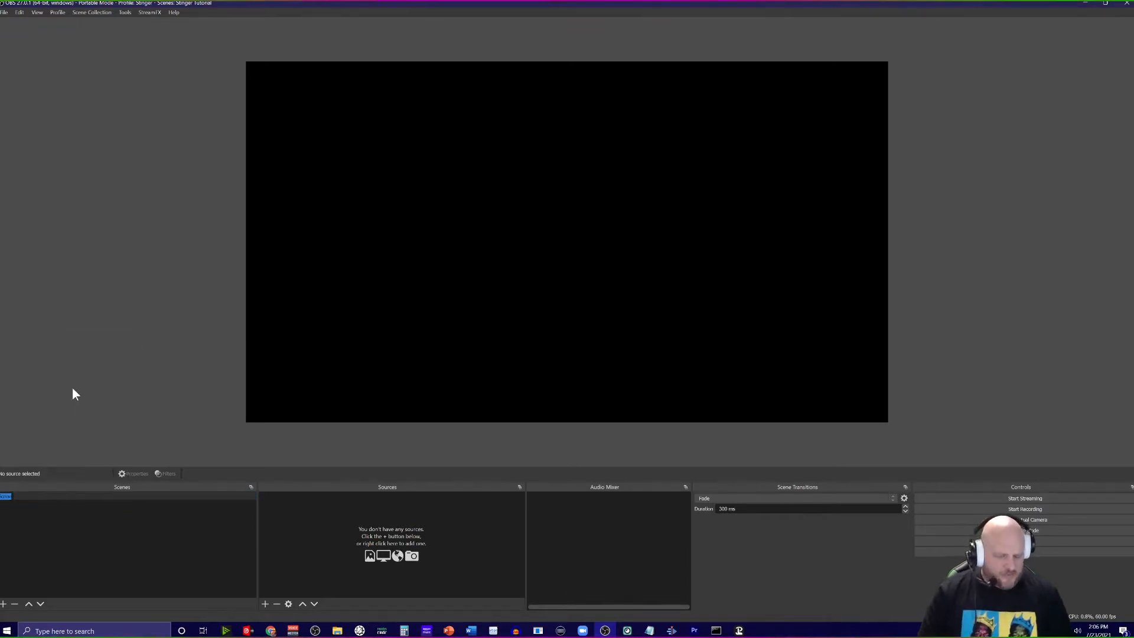
pyautogui.write('Stinger Creat')
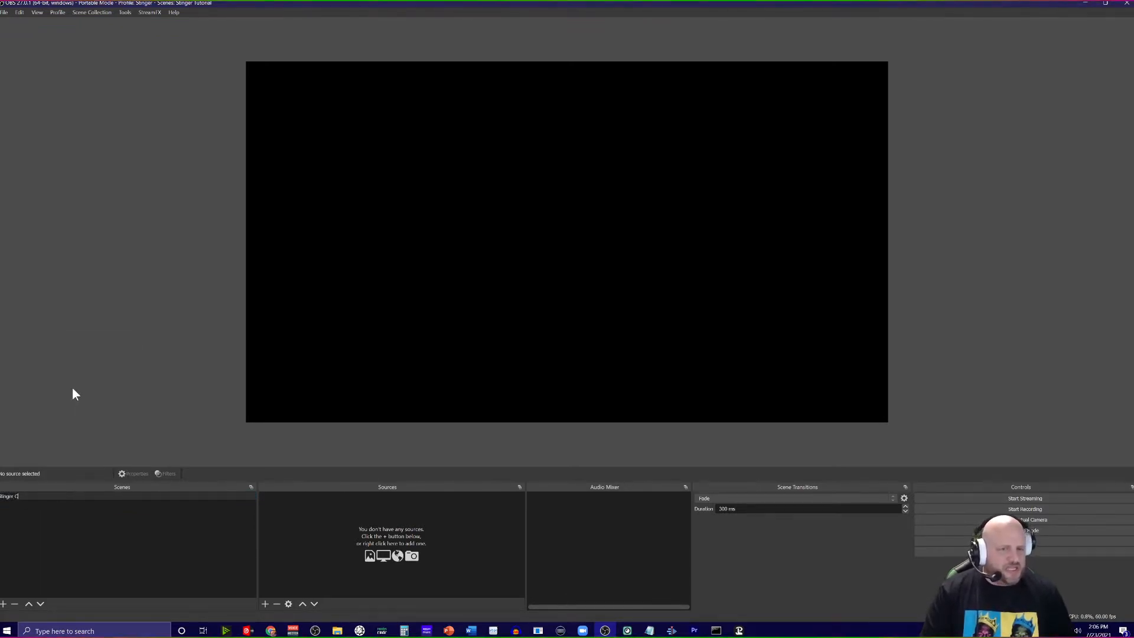
pyautogui.write('or')
pyautogui.press('Return')
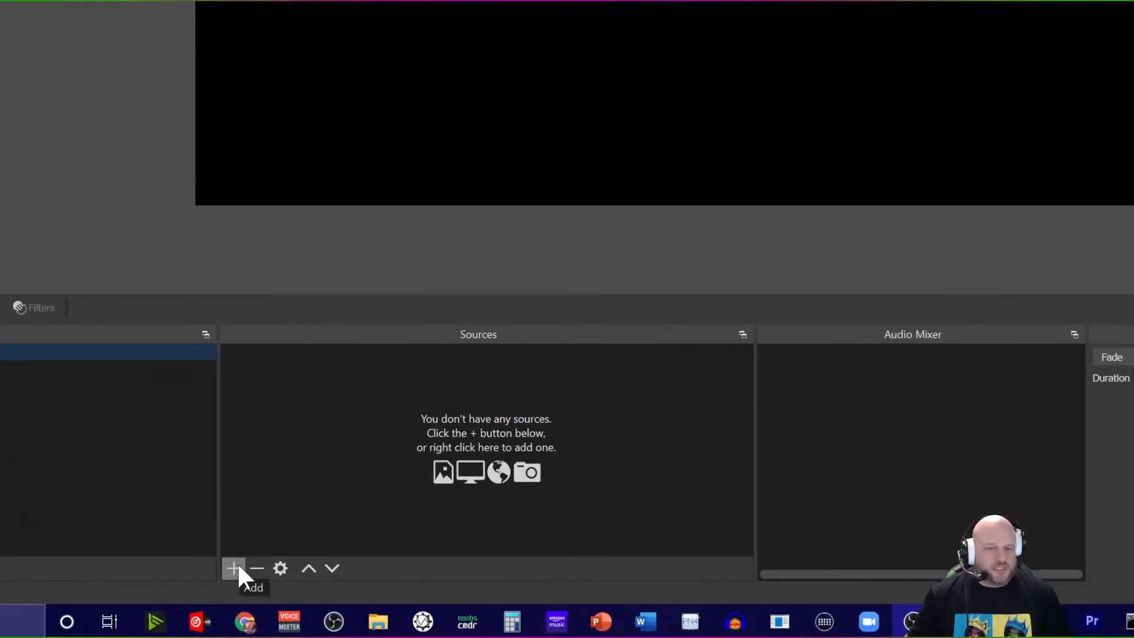
# Add a new color source named Green to the Stinger Creator scene.
pyautogui.click(266, 603)
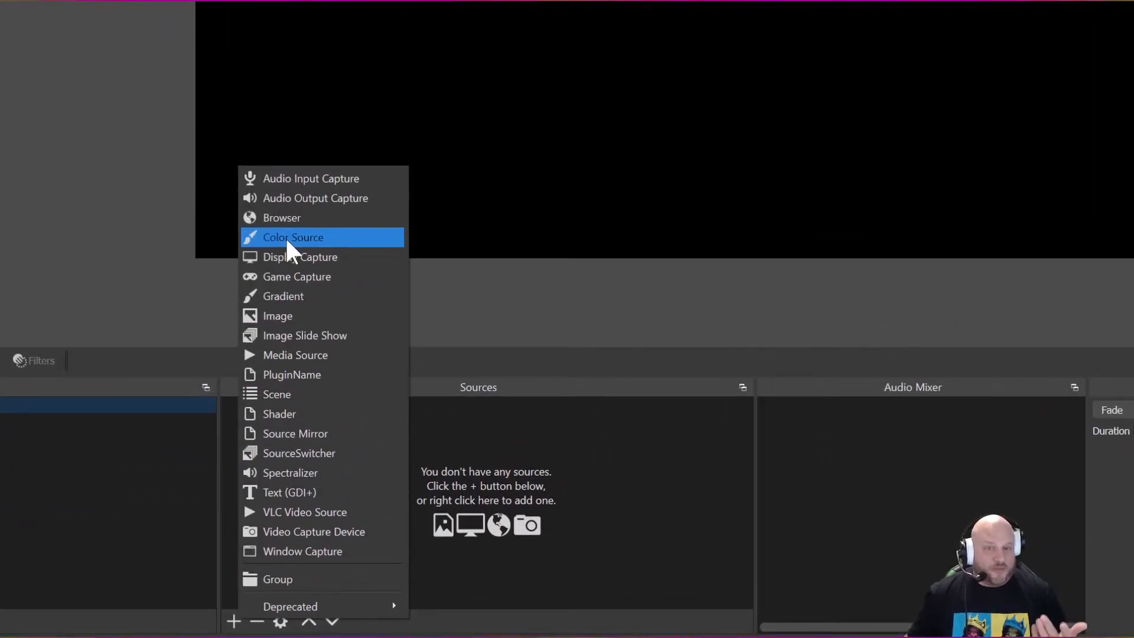
pyautogui.click(286, 236)
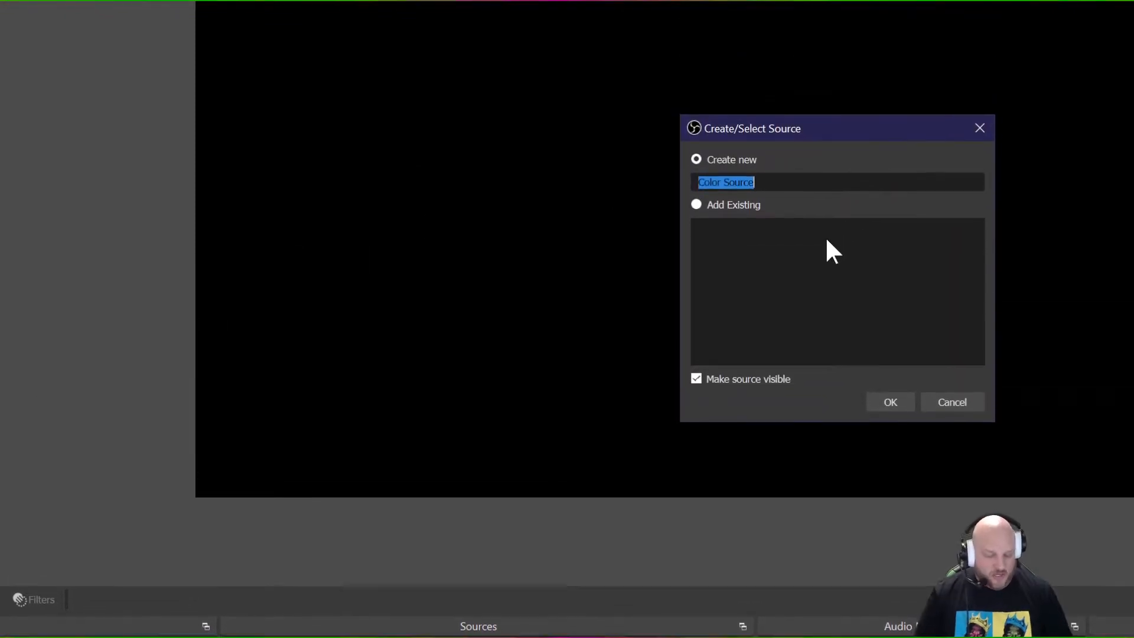
pyautogui.write('Green')
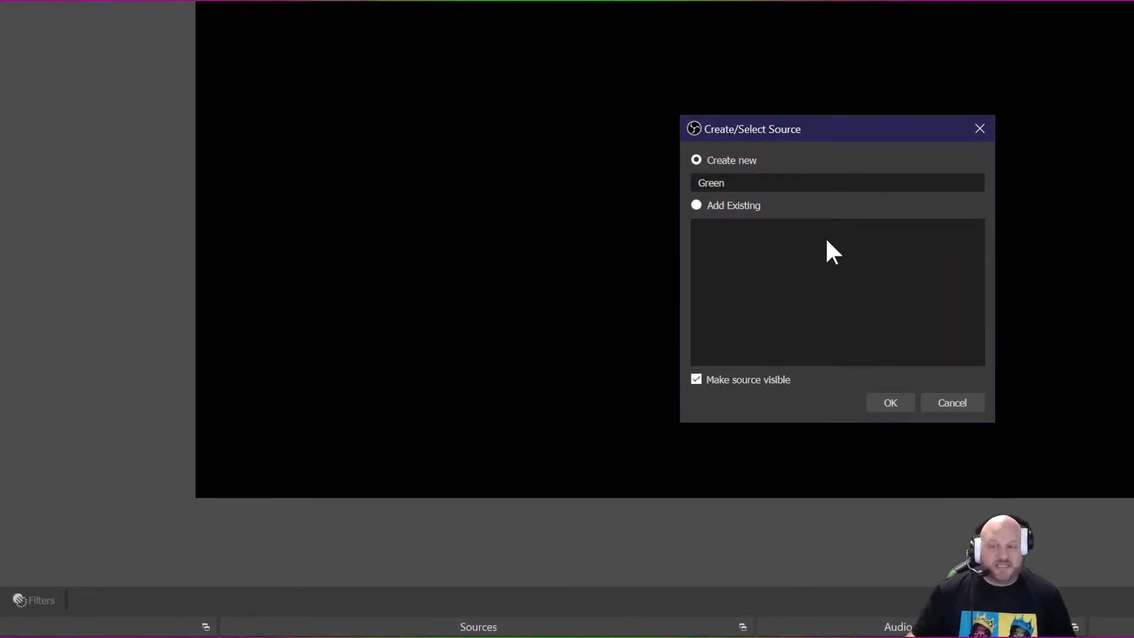
pyautogui.click(872, 404)
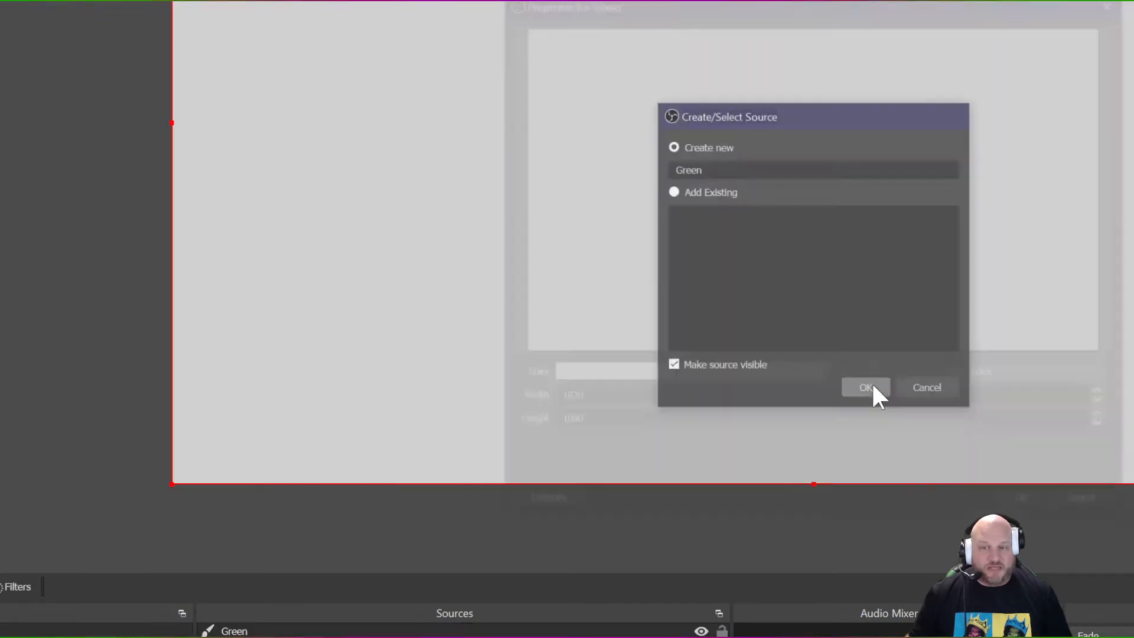
# Set the Green source's color to HTML value #00FF00 and accept its properties.
pyautogui.click(886, 378)
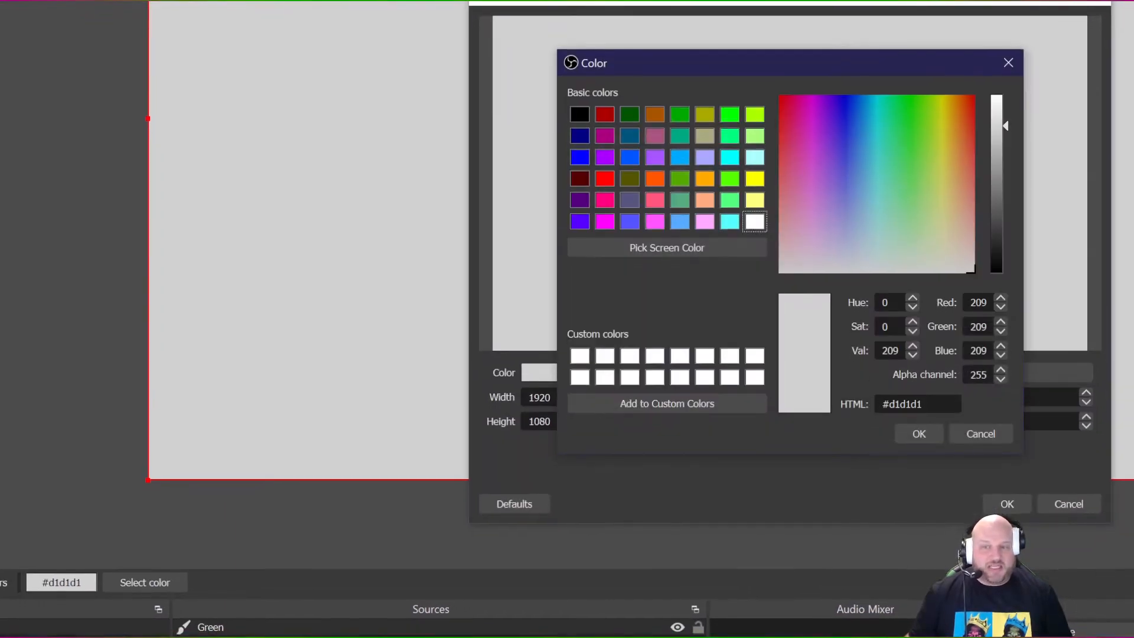
pyautogui.click(875, 402)
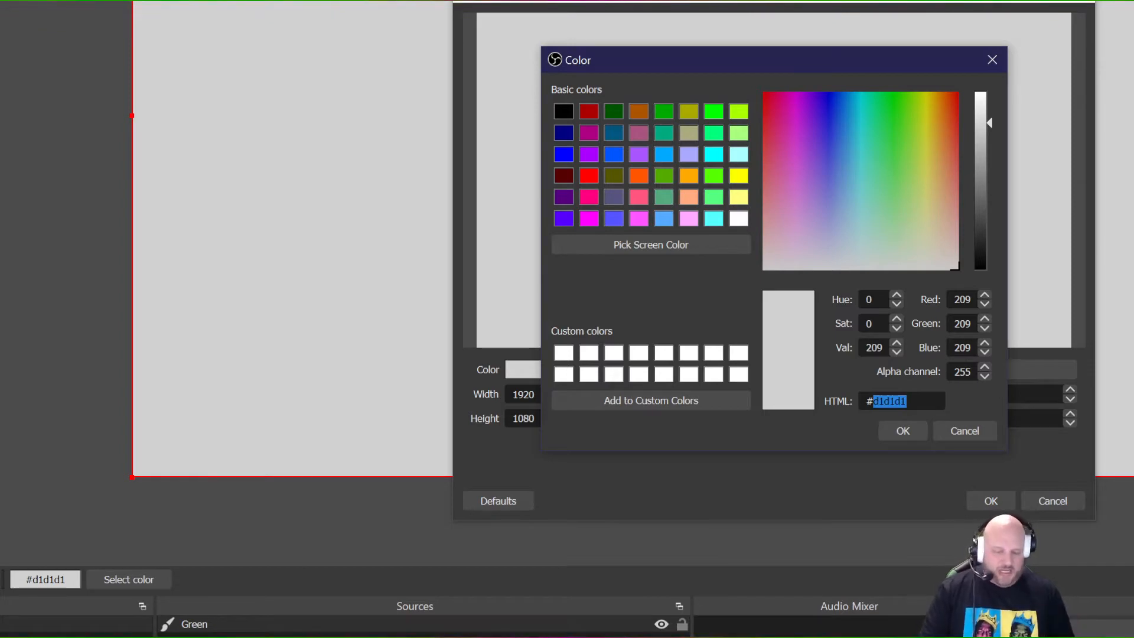
pyautogui.write('00FF')
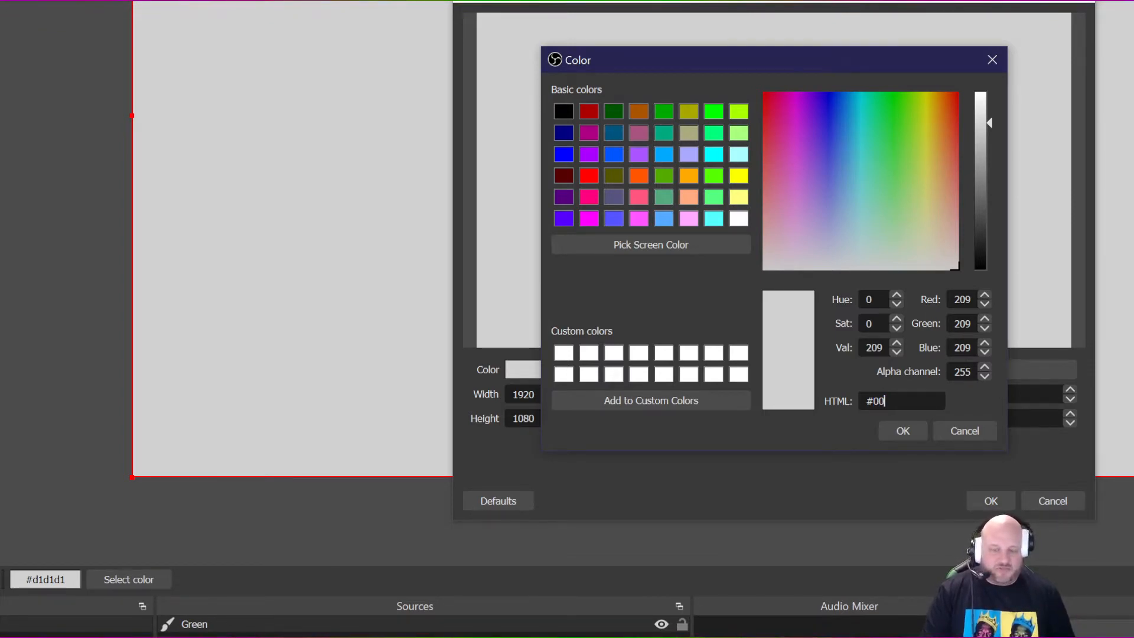
pyautogui.write('00')
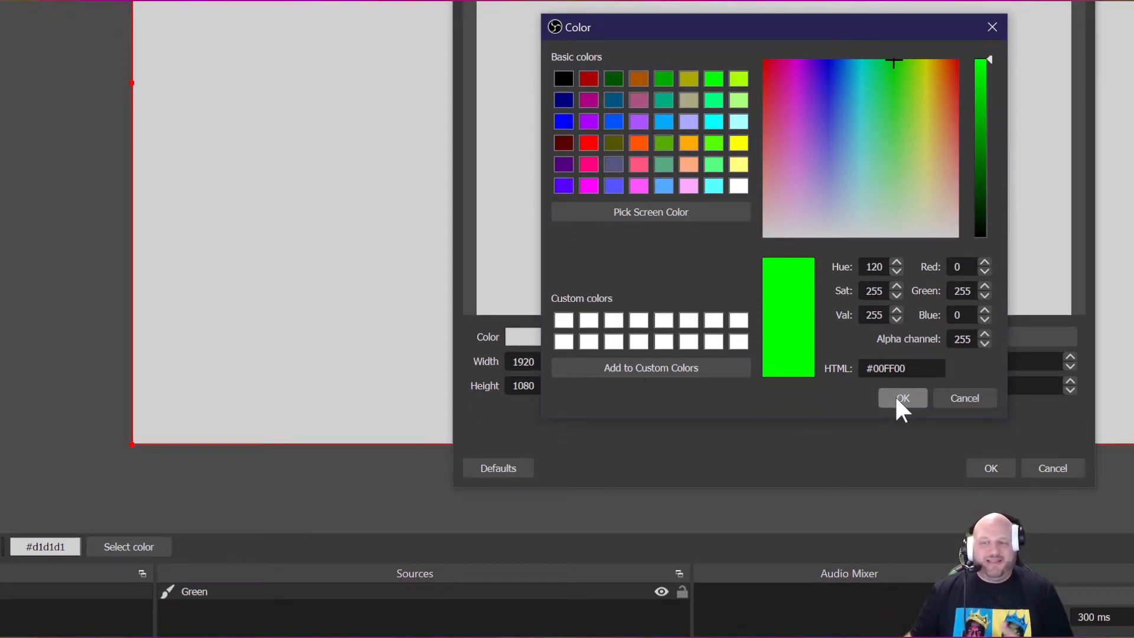
pyautogui.click(897, 401)
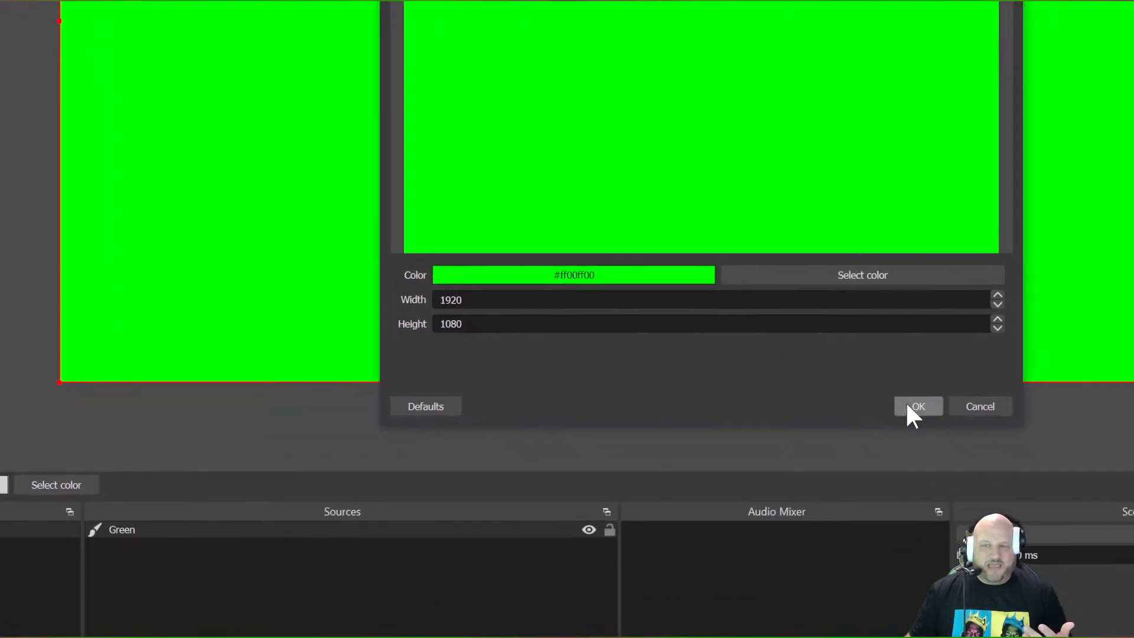
pyautogui.click(985, 468)
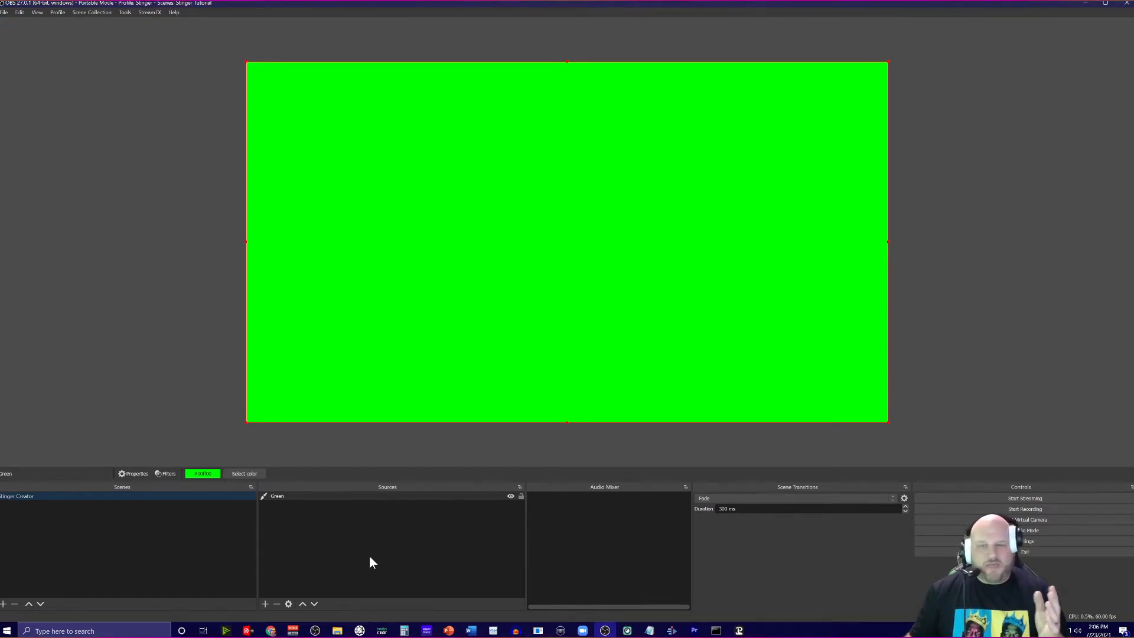
# Add a new image source named Logo to the scene.
pyautogui.click(268, 603)
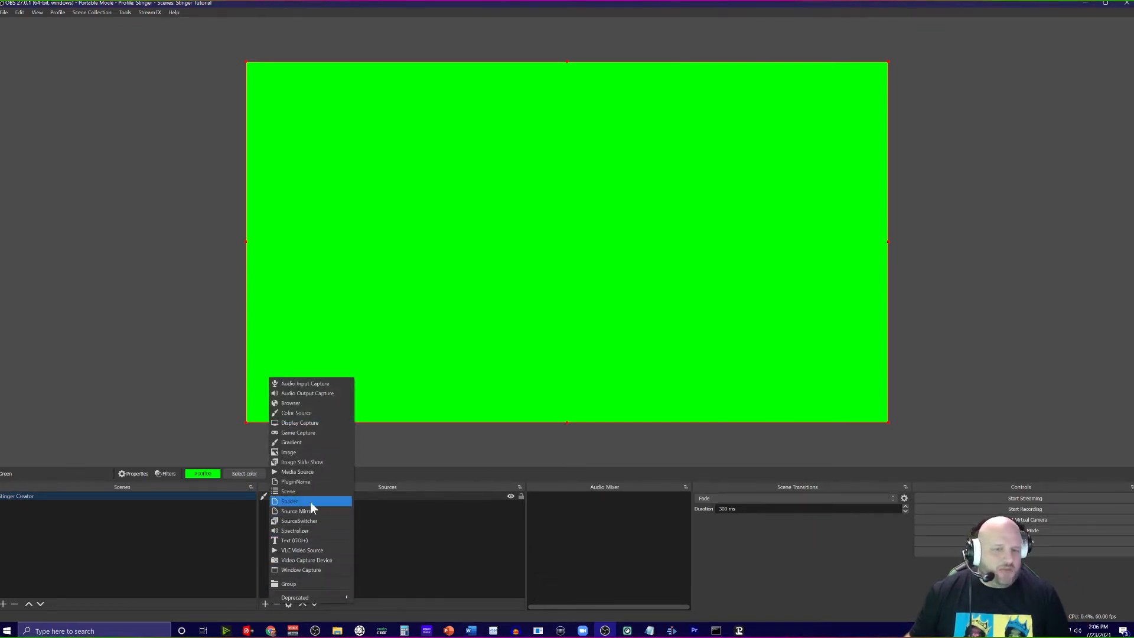
pyautogui.click(307, 452)
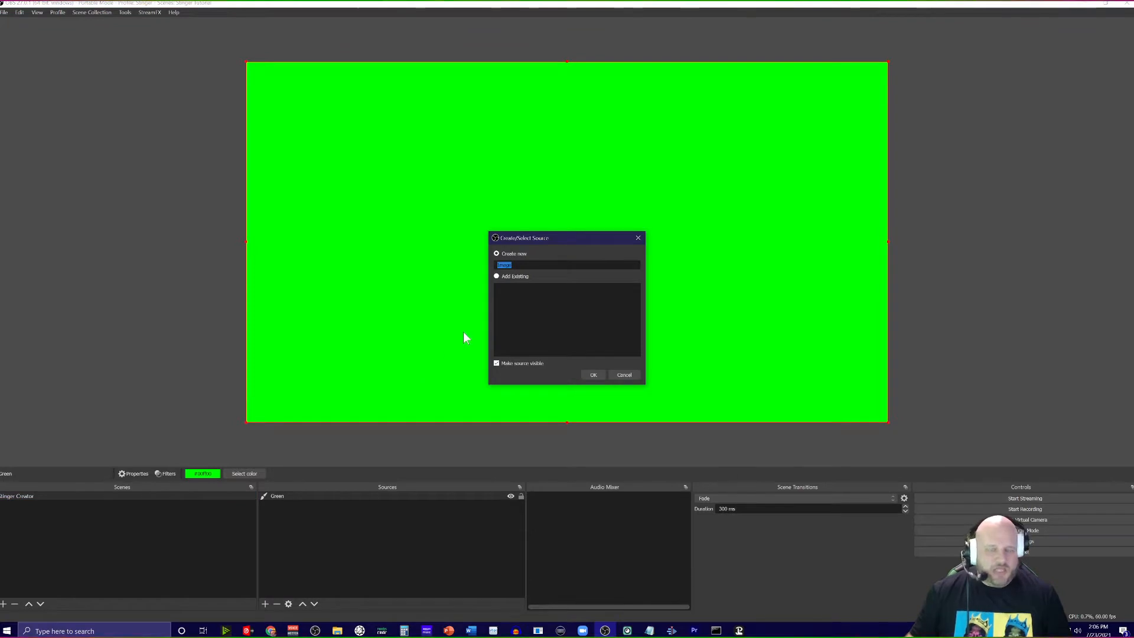
pyautogui.write('Logo')
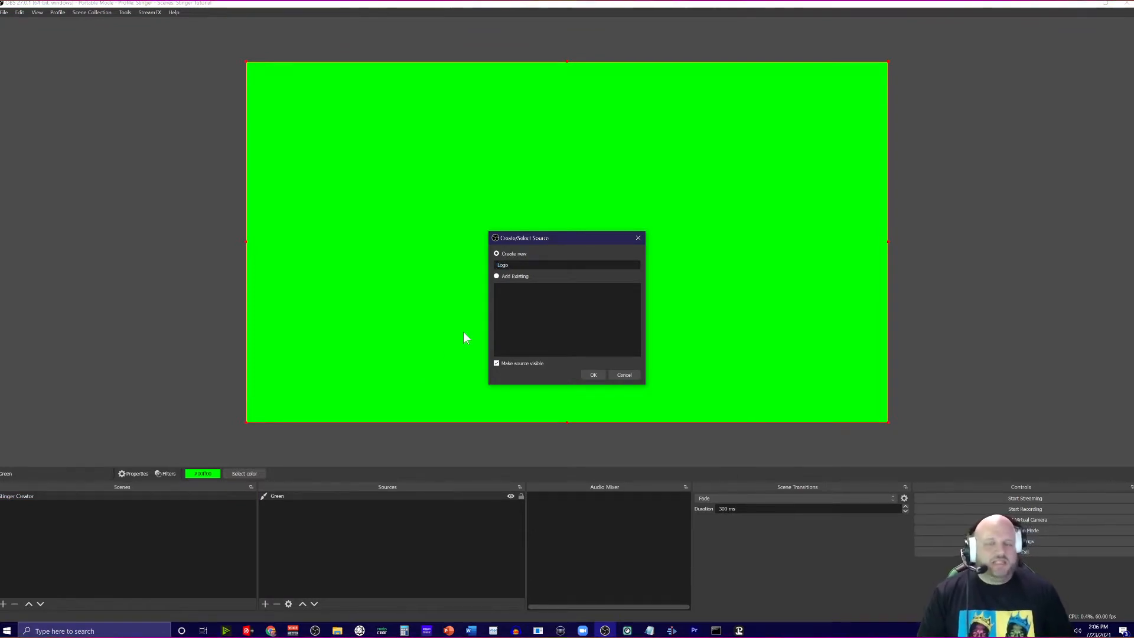
pyautogui.press('Return')
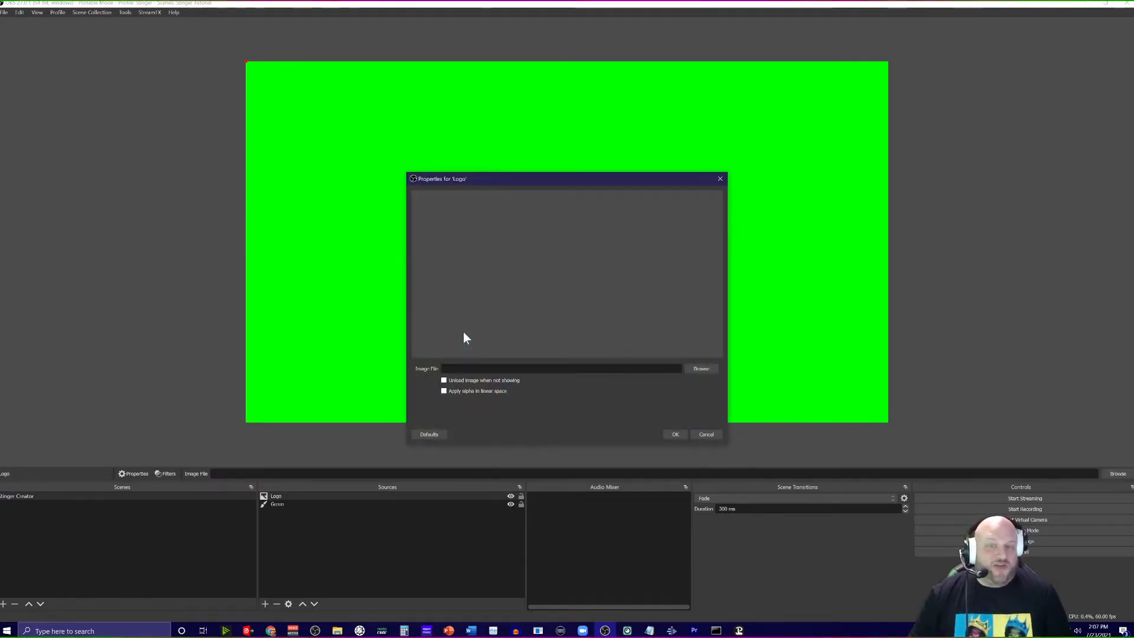
# Use Old Logo.png from the Desktop as the image file for the Logo source.
pyautogui.click(699, 371)
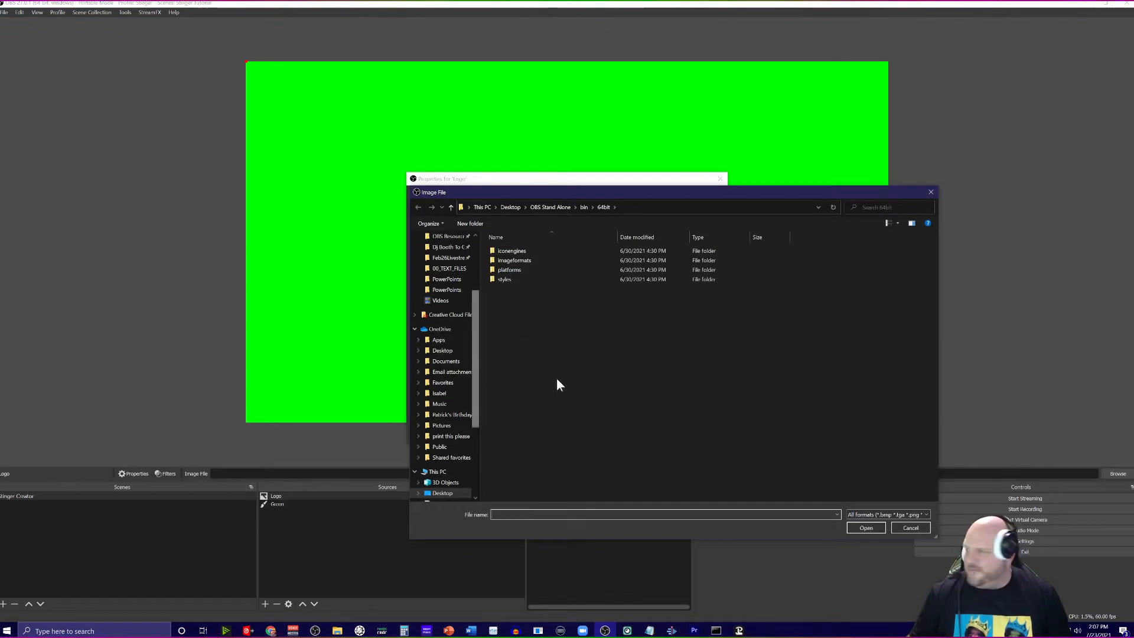
pyautogui.click(459, 494)
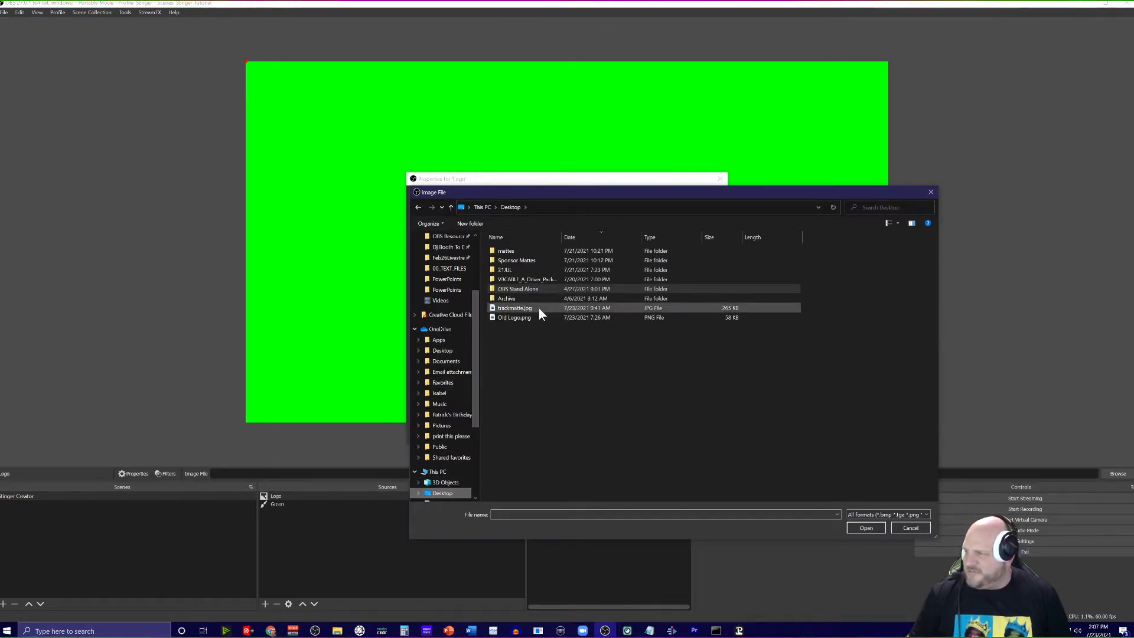
pyautogui.click(528, 319)
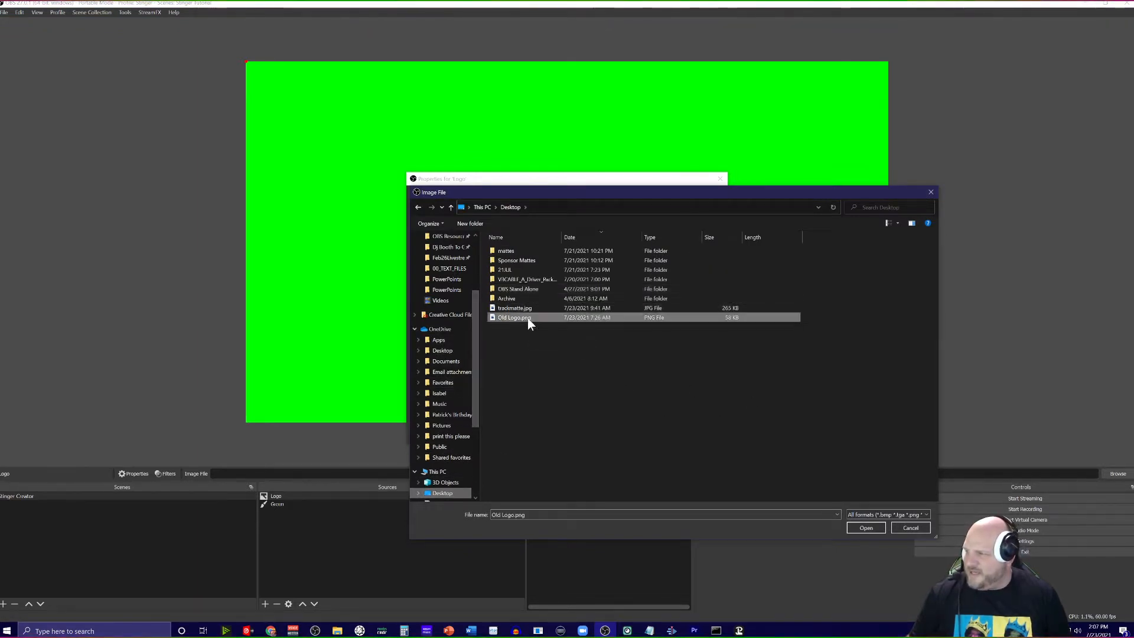
pyautogui.click(866, 527)
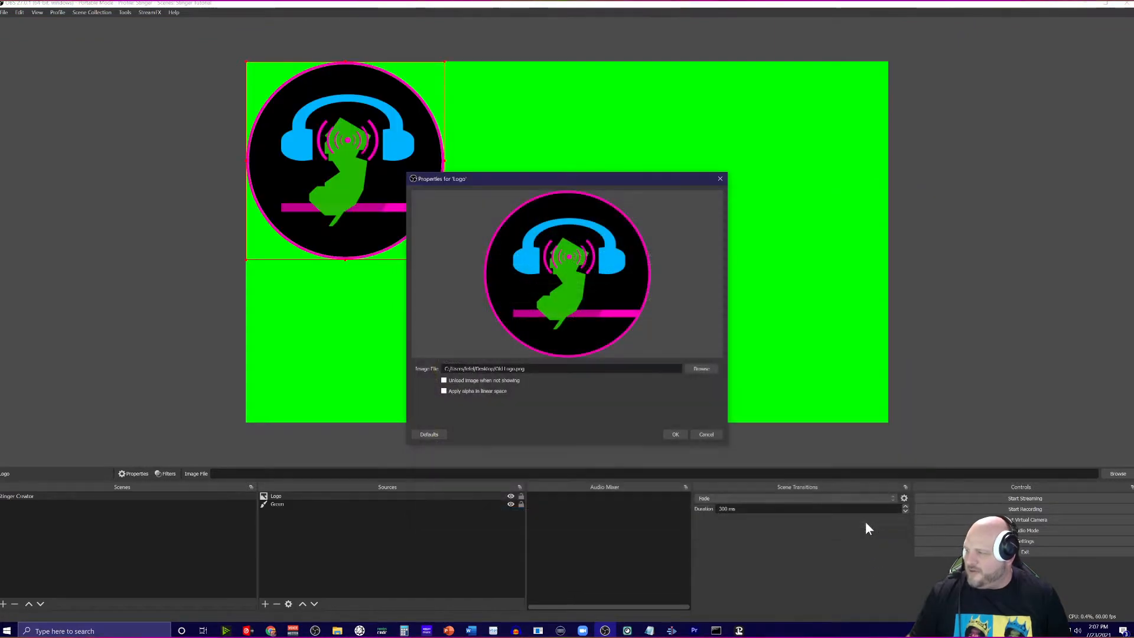
pyautogui.click(679, 433)
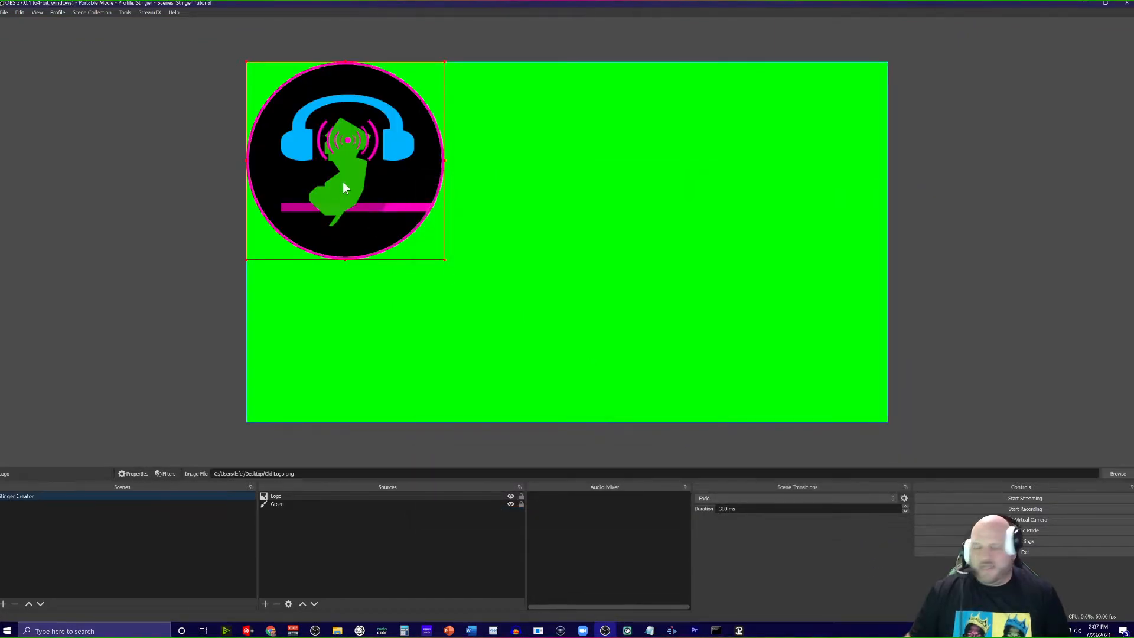
# Enlarge the Logo image to slightly more than the canvas height and center it on the canvas.
pyautogui.moveTo(344, 179); pyautogui.dragTo(481, 177)
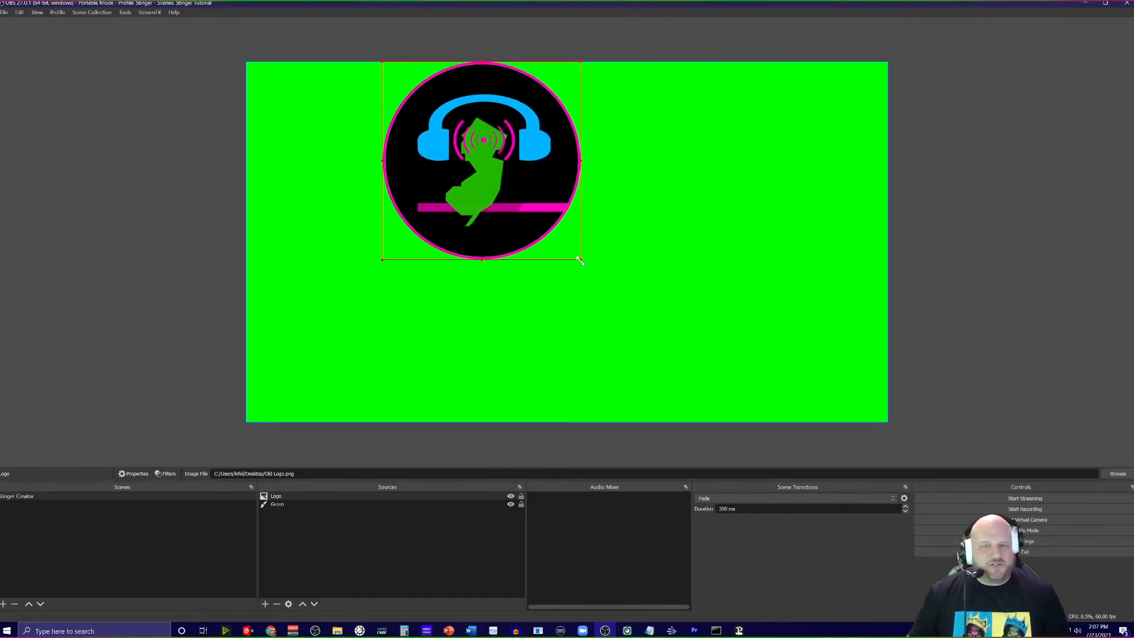
pyautogui.moveTo(582, 258); pyautogui.dragTo(671, 430)
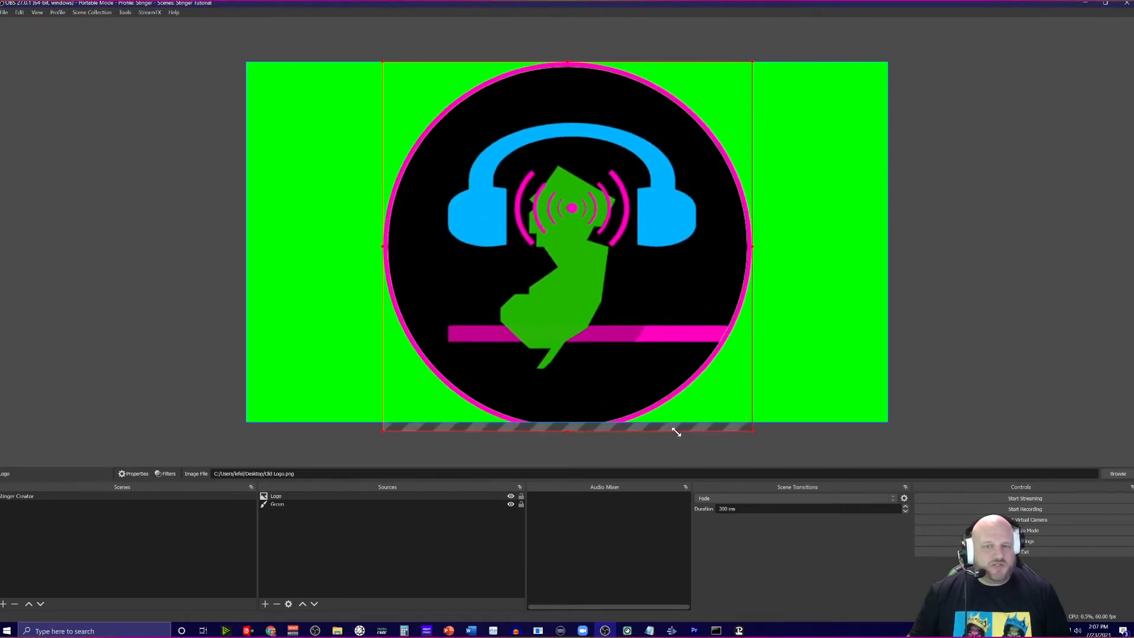
pyautogui.moveTo(593, 362); pyautogui.dragTo(591, 362)
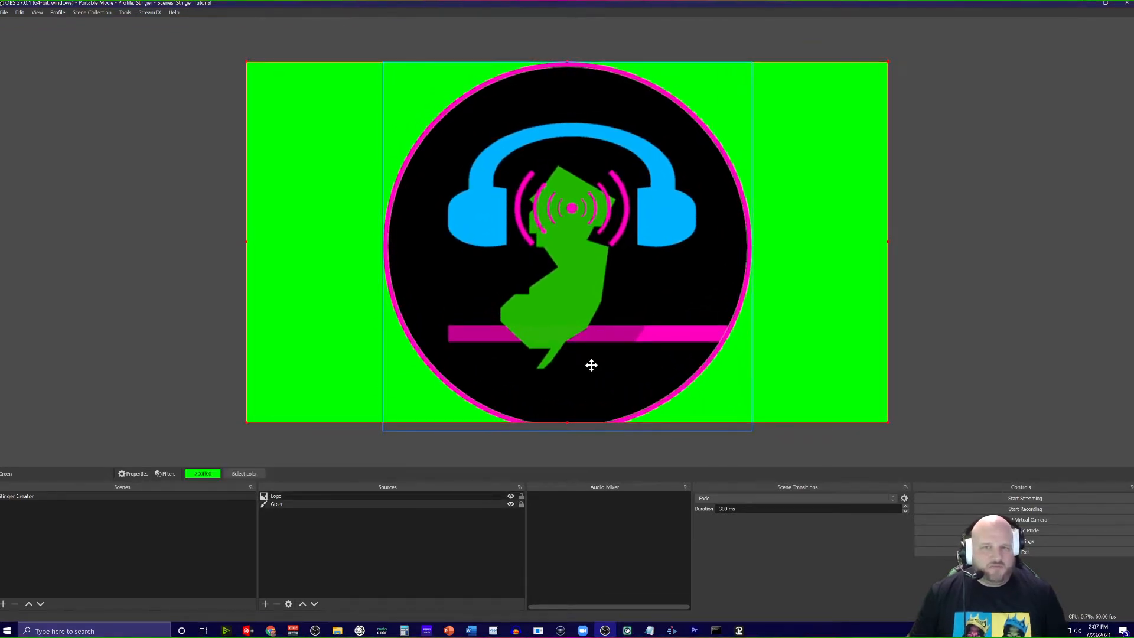
pyautogui.click(584, 346)
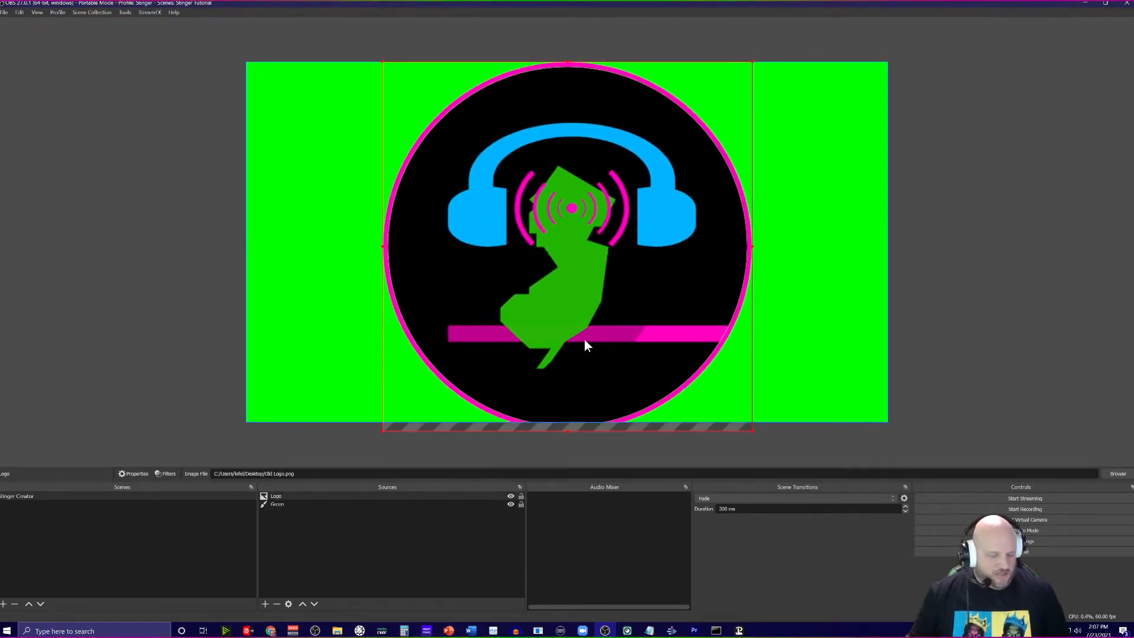
pyautogui.moveTo(585, 341); pyautogui.dragTo(584, 339)
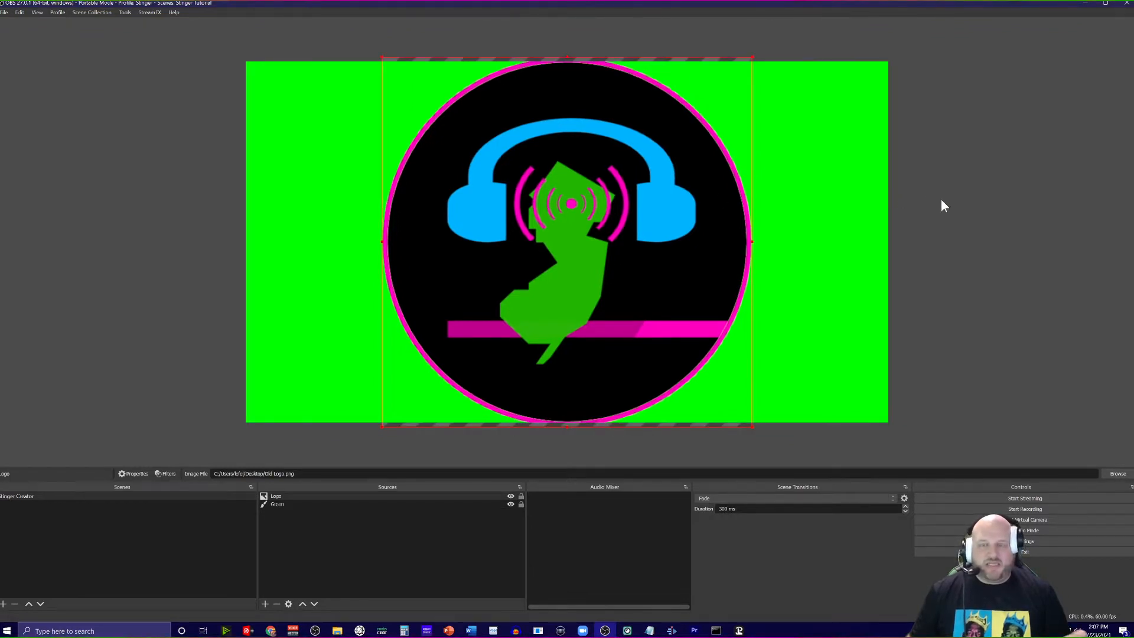
pyautogui.click(961, 204)
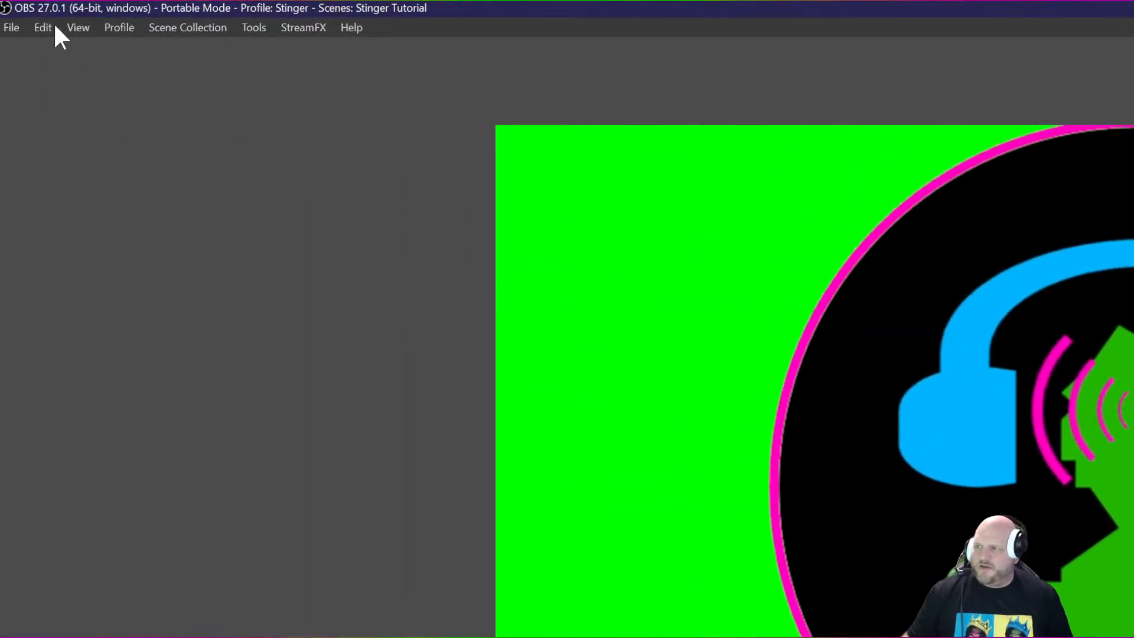
# Review the preview scaling options and zoom the preview out to leave ample empty space around the canvas.
pyautogui.click(48, 26)
pyautogui.moveTo(106, 246)
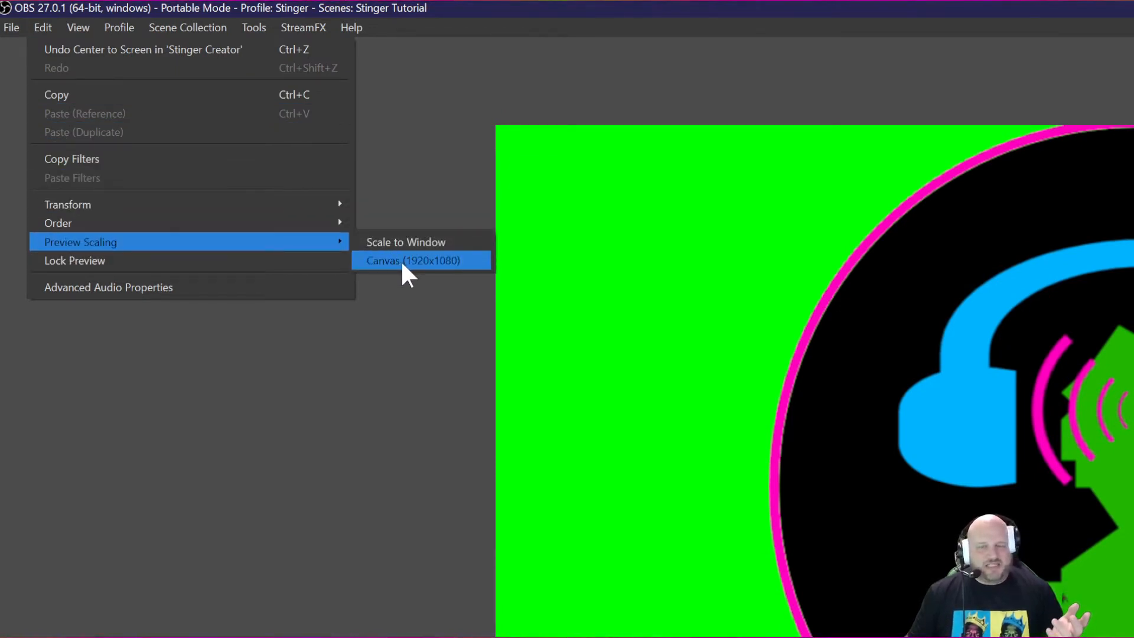
pyautogui.click(421, 332)
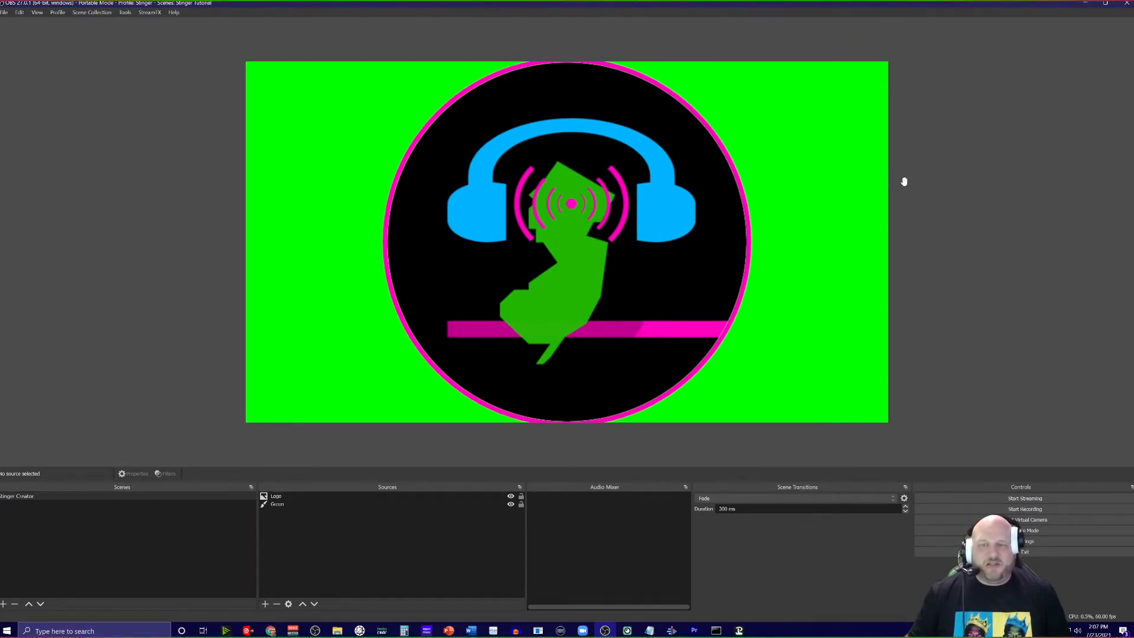
pyautogui.scroll(-3, 904, 183)
pyautogui.scroll(-3, 905, 183)
pyautogui.scroll(5, 904, 182)
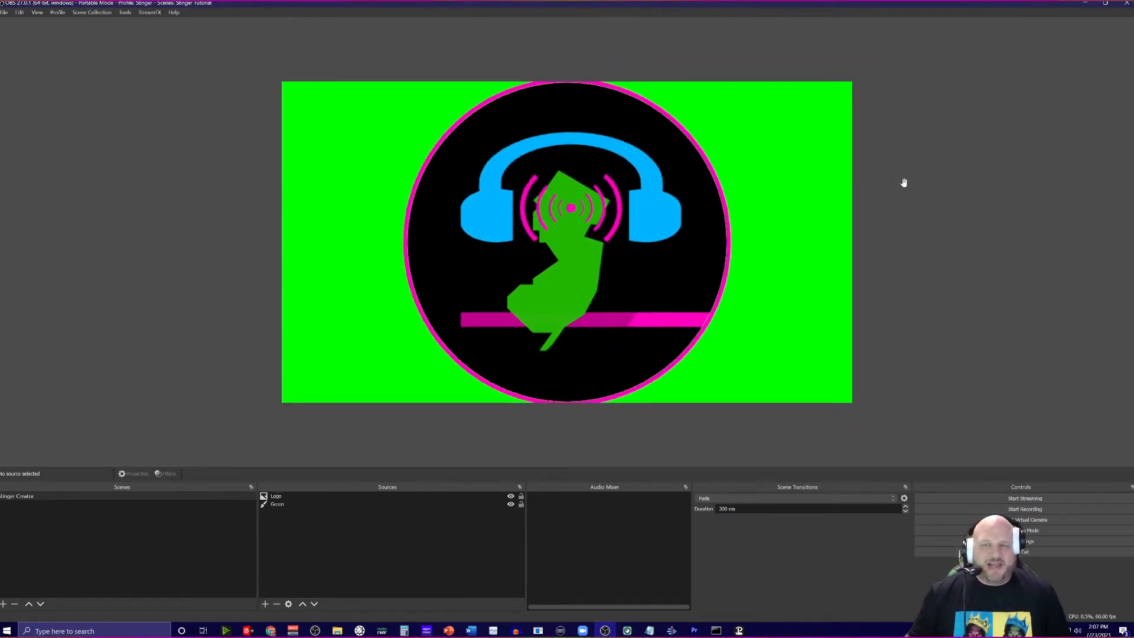
pyautogui.scroll(-5, 902, 184)
pyautogui.scroll(2, 899, 187)
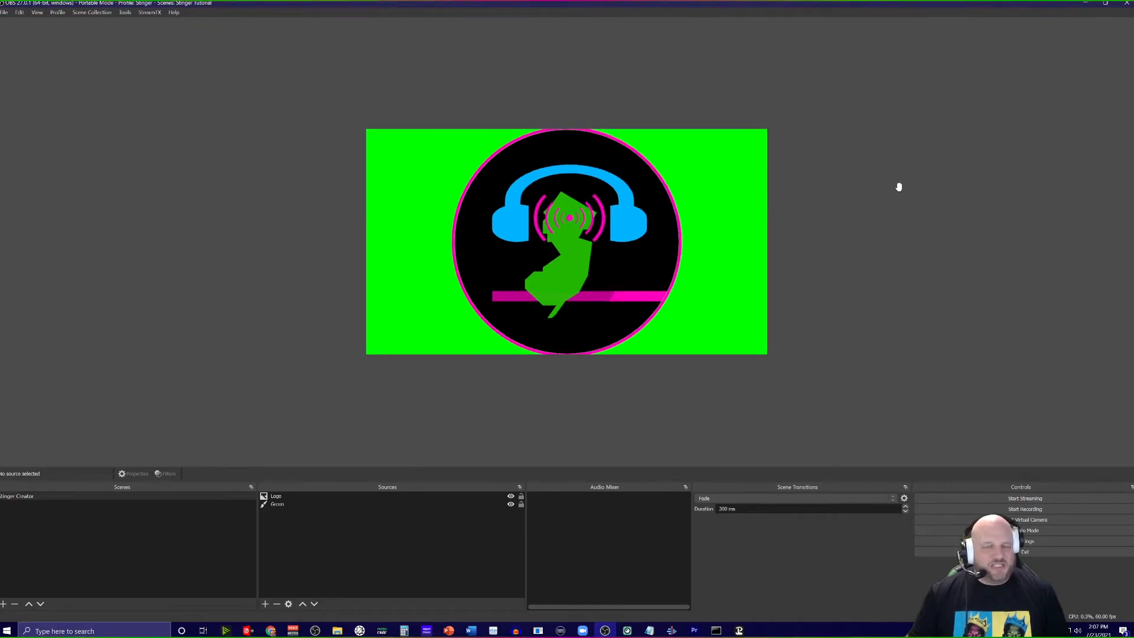
# Add a new color source named White to the Stinger Creator scene.
pyautogui.click(266, 603)
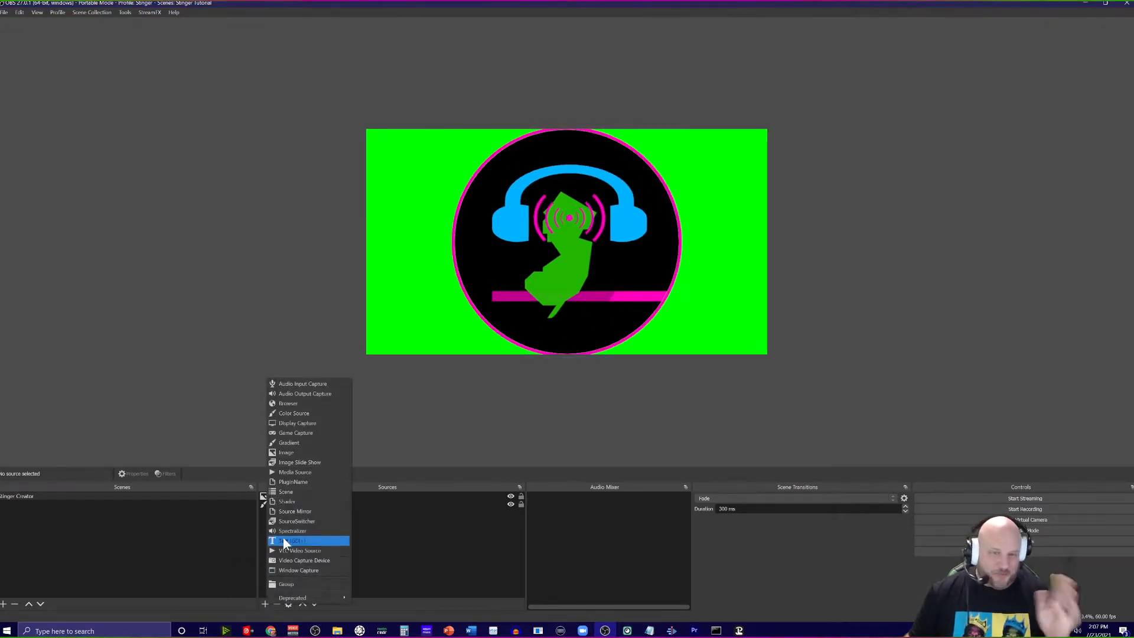
pyautogui.click(294, 414)
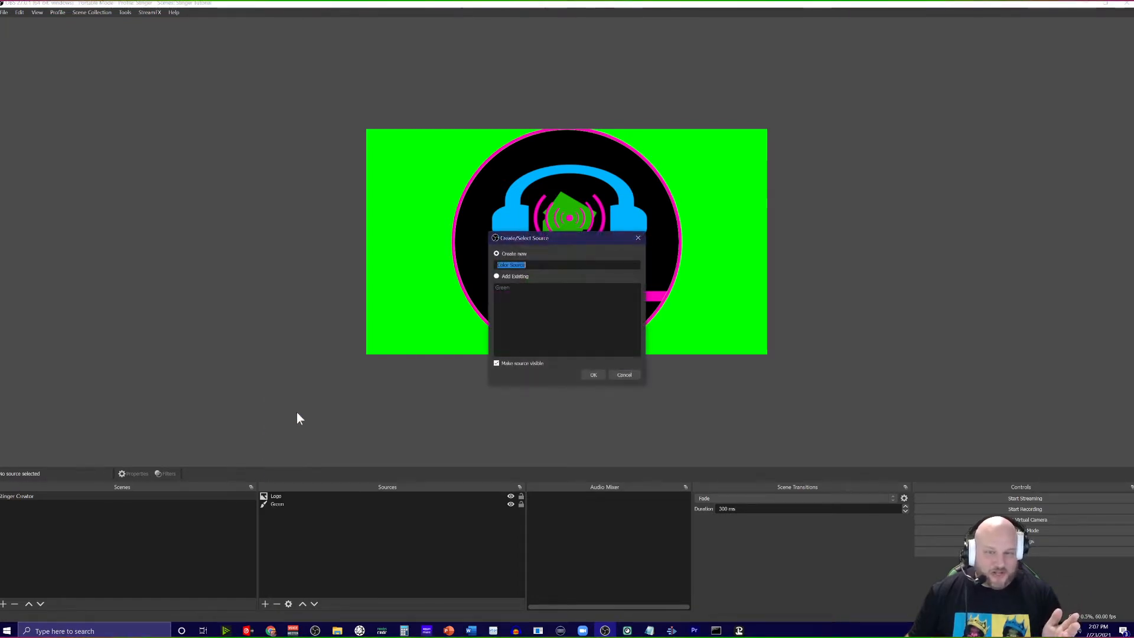
pyautogui.write('White')
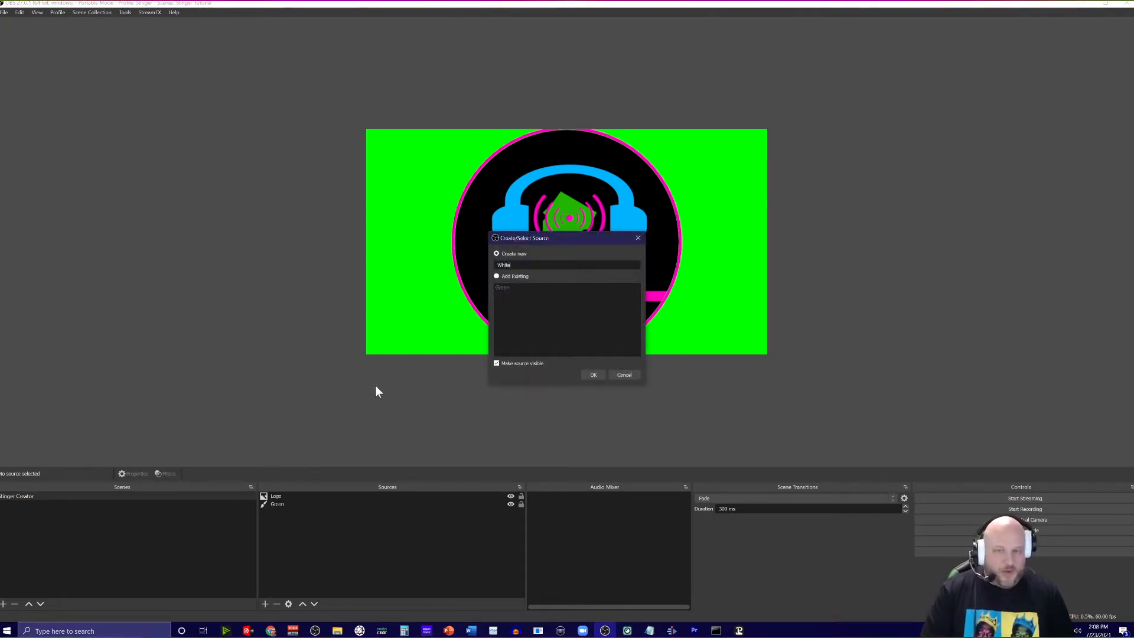
pyautogui.press('Return')
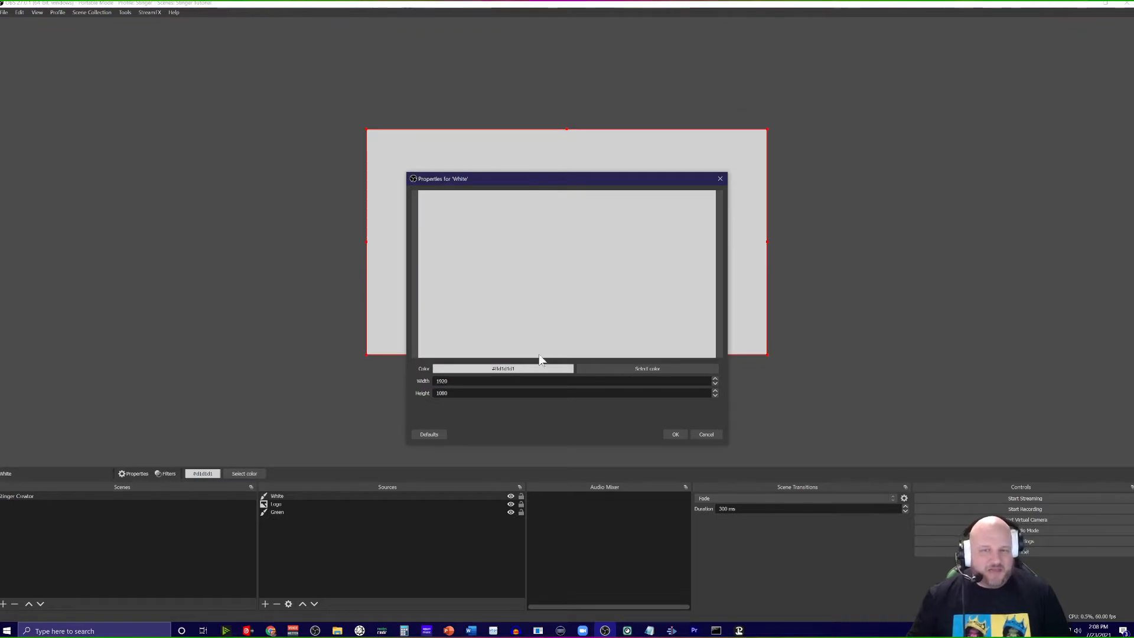
# Set the White source's color to HTML value #FFFFFF and accept its properties.
pyautogui.click(627, 368)
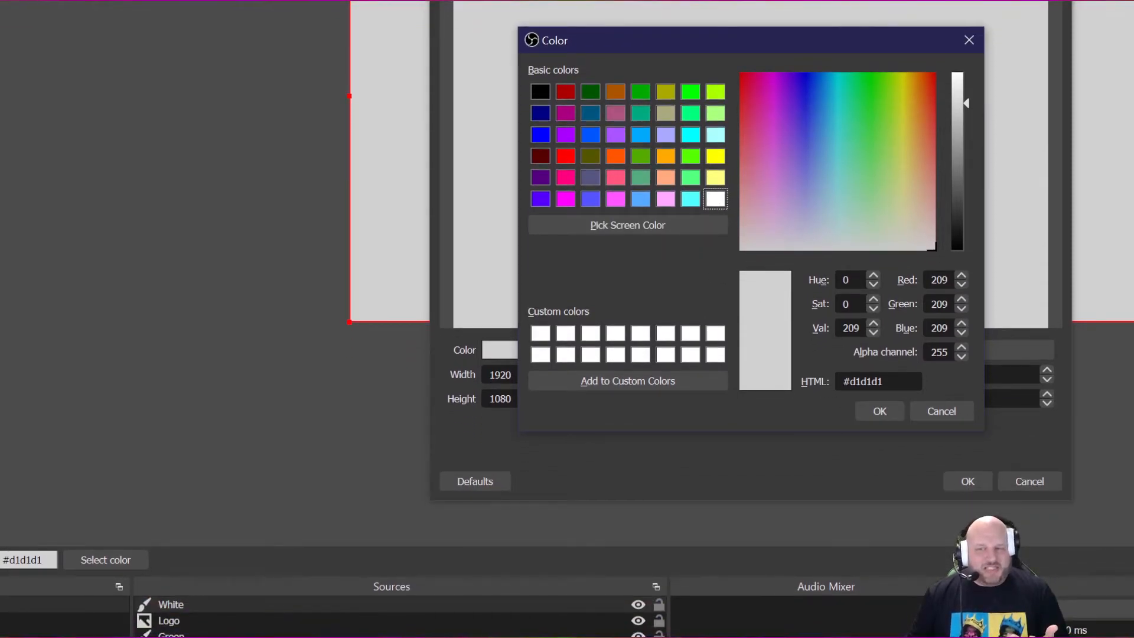
pyautogui.doubleClick(867, 382)
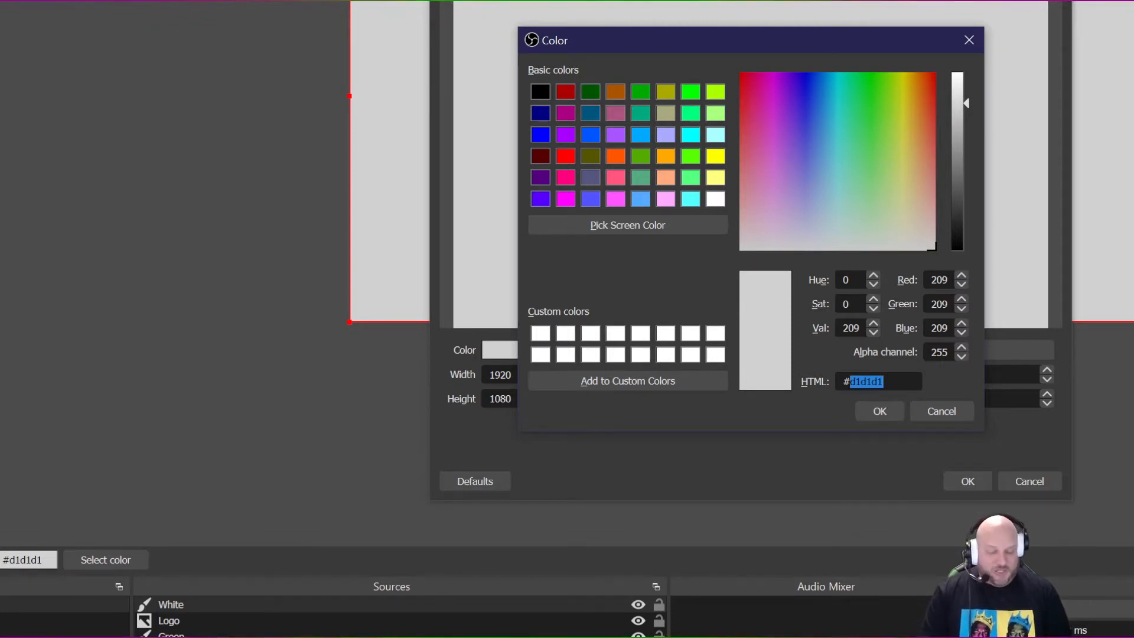
pyautogui.write('F')
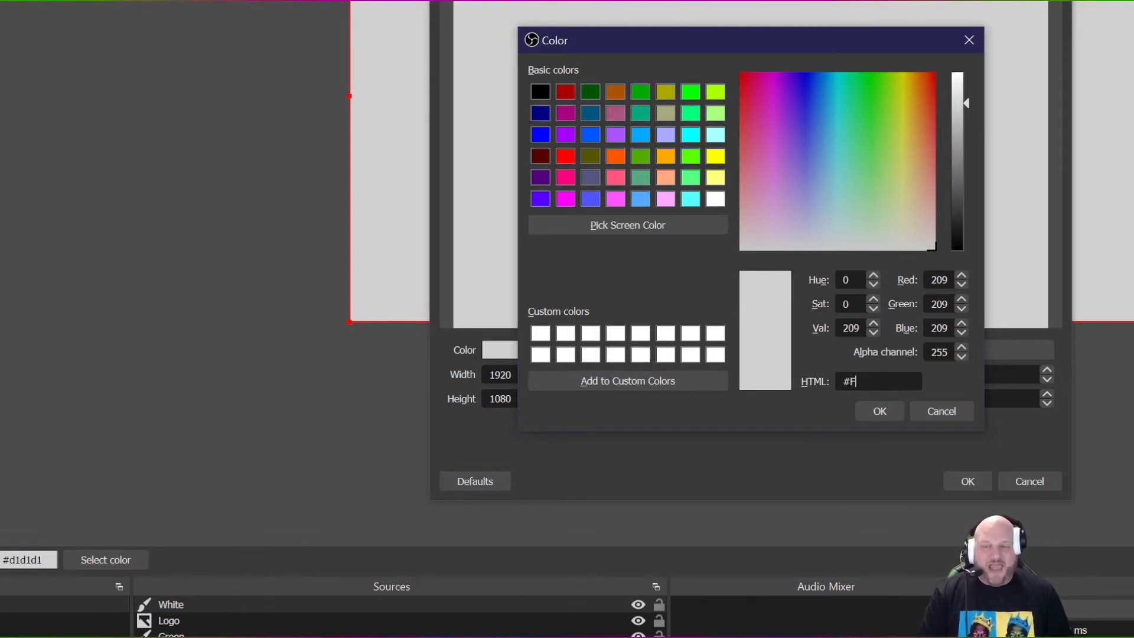
pyautogui.write('FFFFF')
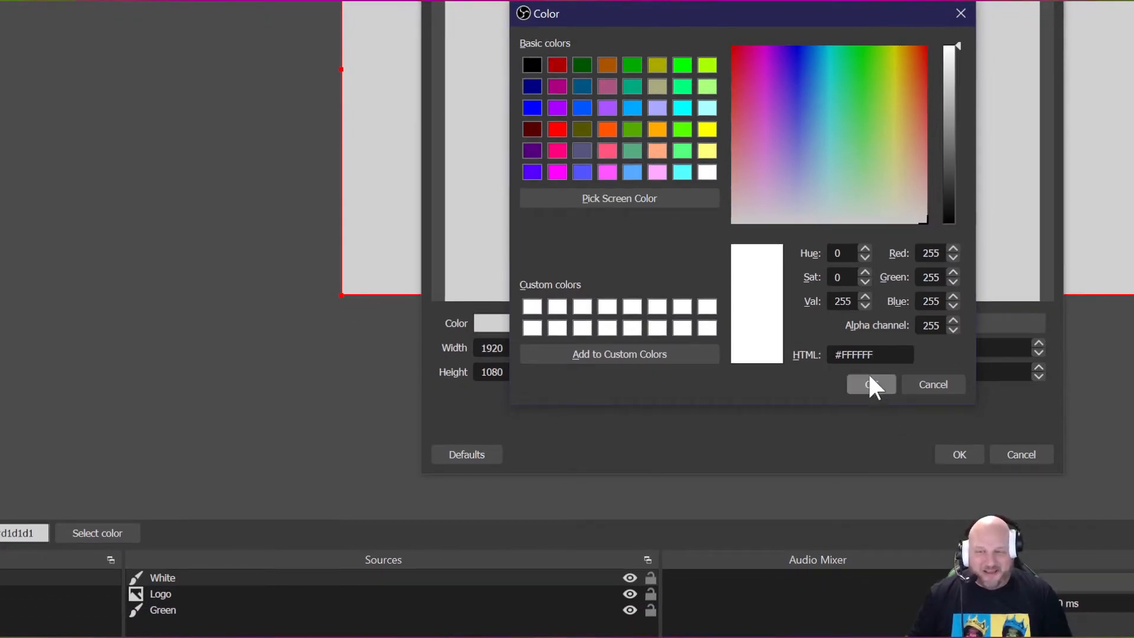
pyautogui.click(870, 383)
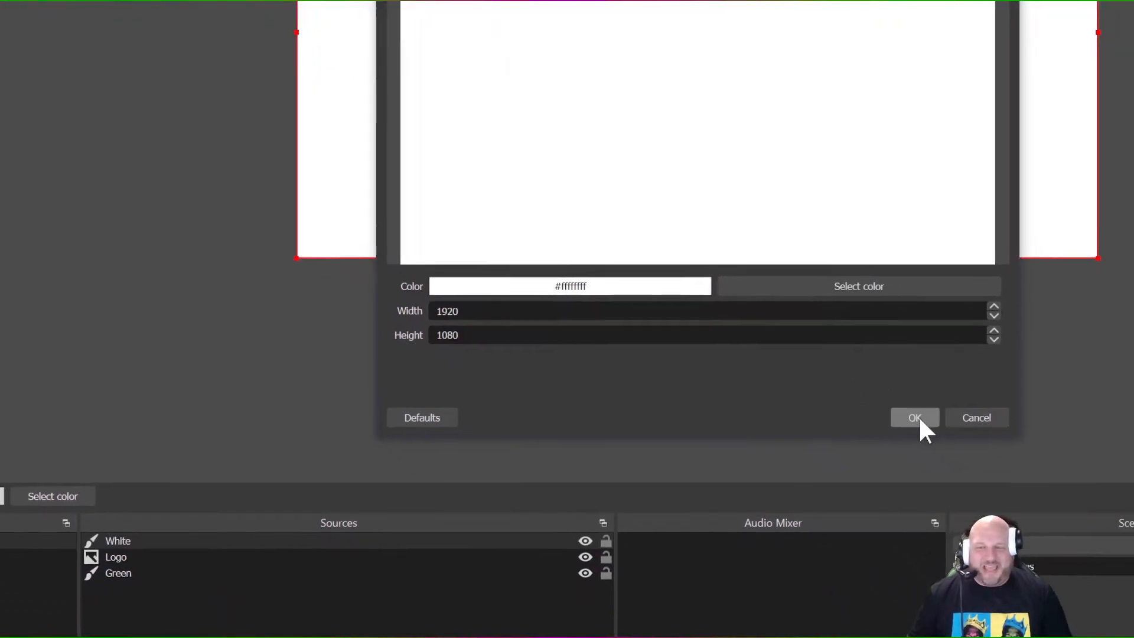
pyautogui.click(960, 454)
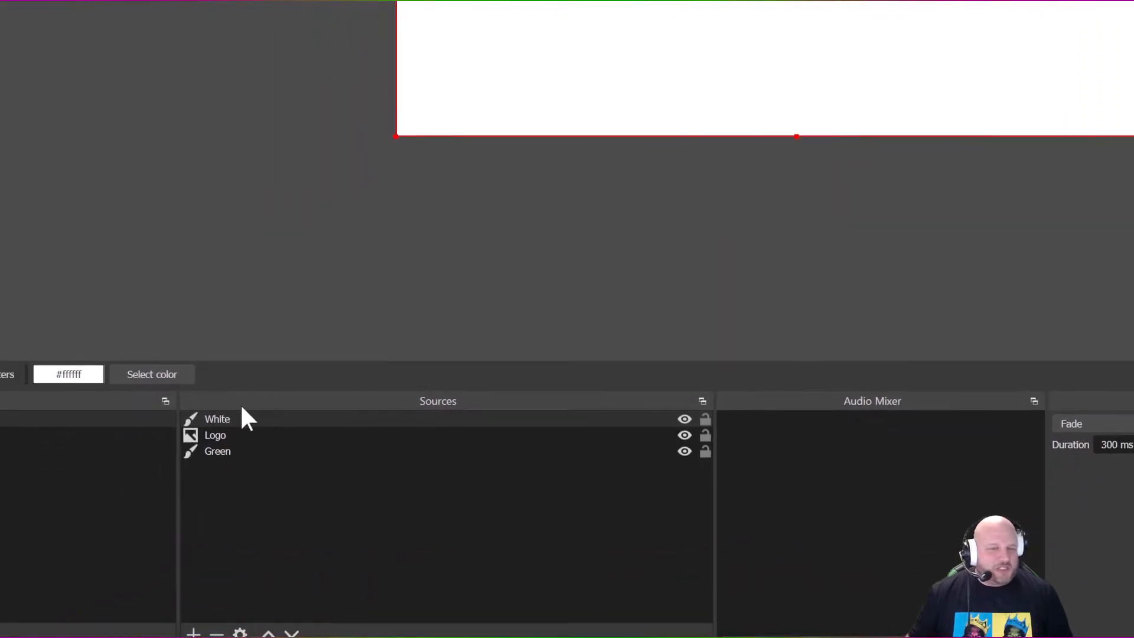
# Order the White source beneath Logo and enlarge it beyond the canvas, placing its right edge at the canvas center.
pyautogui.moveTo(246, 402)
pyautogui.mouseDown()
pyautogui.moveTo(241, 423)
pyautogui.moveTo(251, 397)
pyautogui.mouseUp()
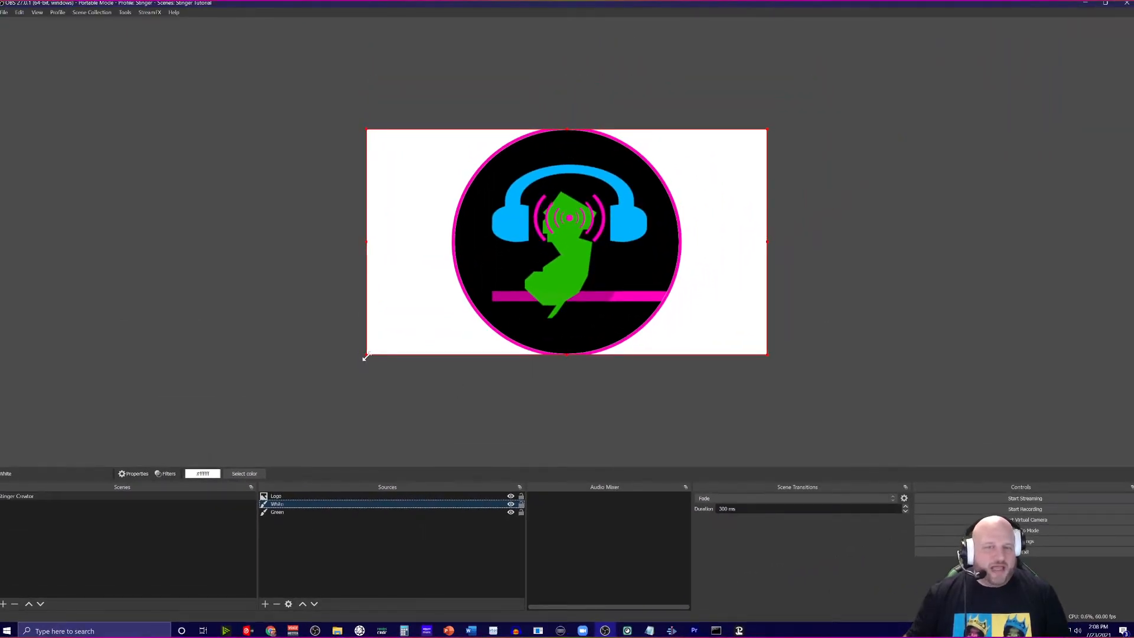
pyautogui.moveTo(378, 256); pyautogui.dragTo(364, 265)
pyautogui.moveTo(356, 361); pyautogui.dragTo(174, 462)
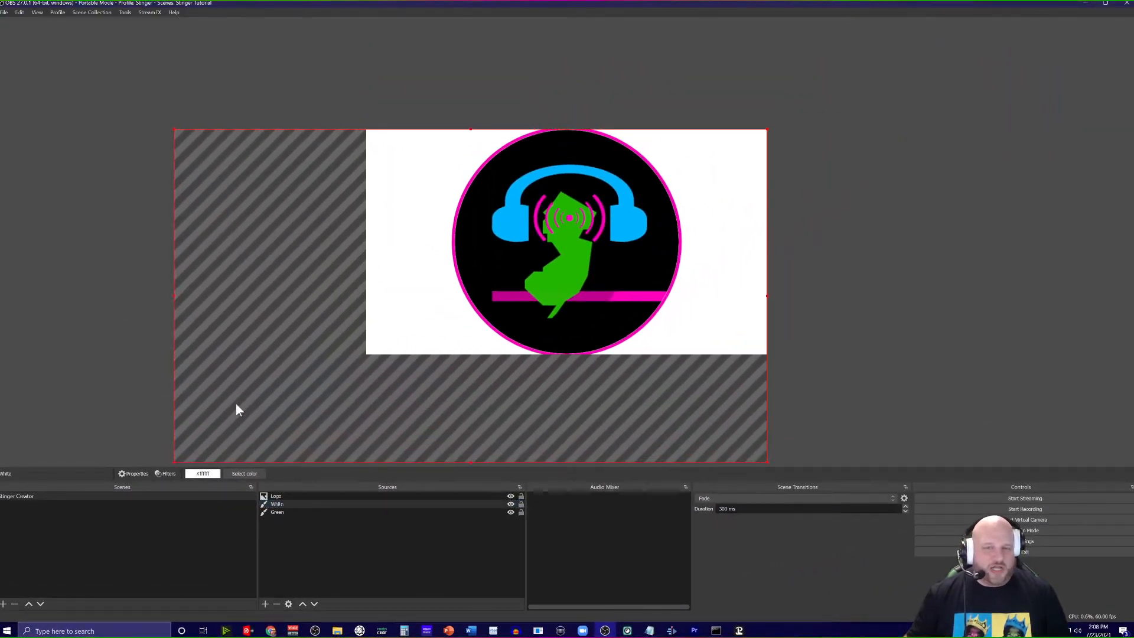
pyautogui.moveTo(297, 396); pyautogui.dragTo(99, 343)
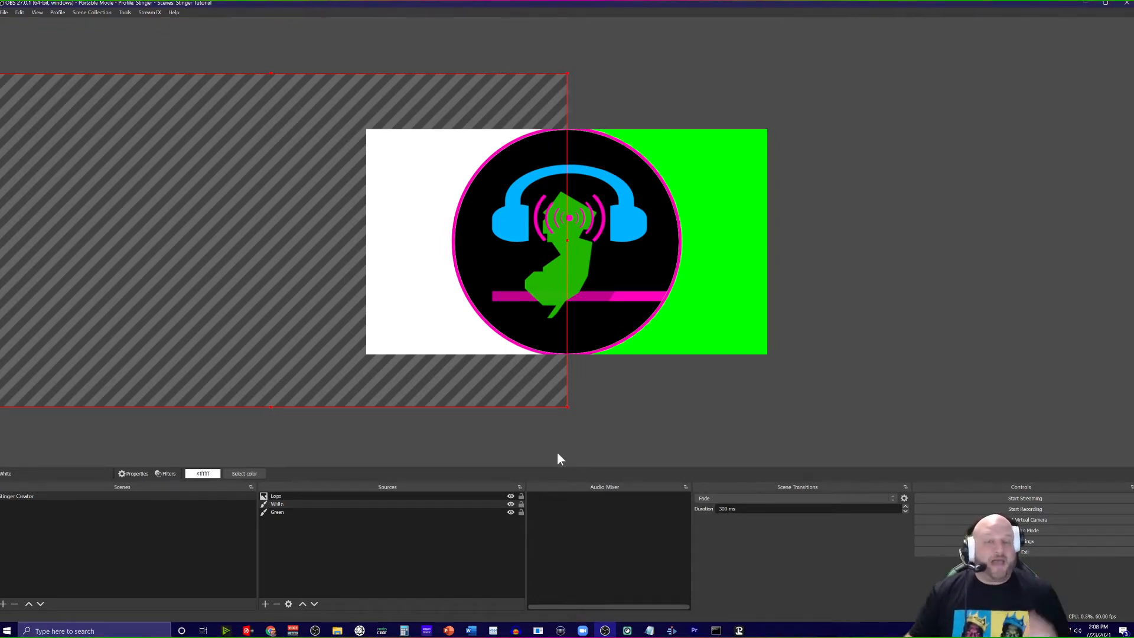
pyautogui.click(600, 430)
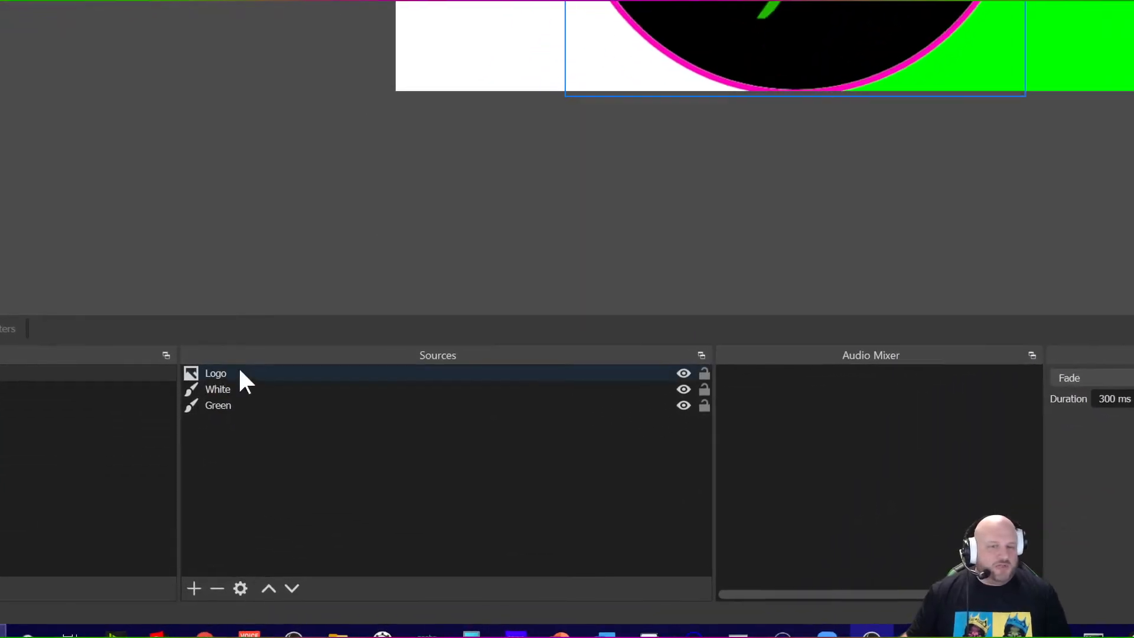
# Group the Logo and White sources together, keeping the default name Group.
pyautogui.click(223, 375)
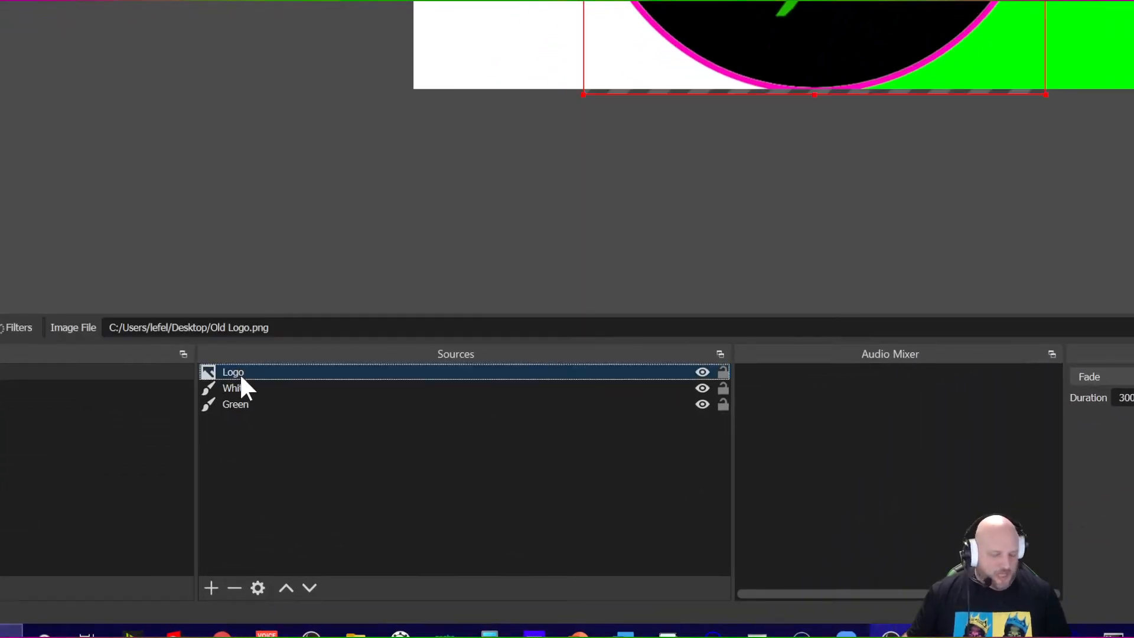
pyautogui.keyDown('ctrl'); pyautogui.click(242, 388); pyautogui.keyUp('ctrl')
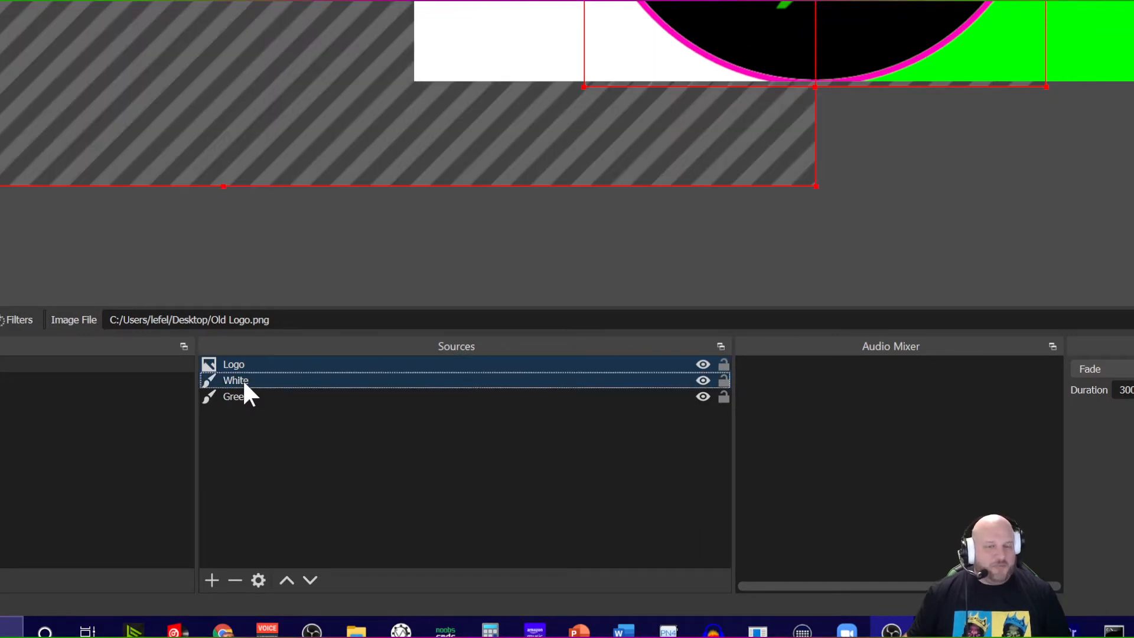
pyautogui.rightClick(246, 384)
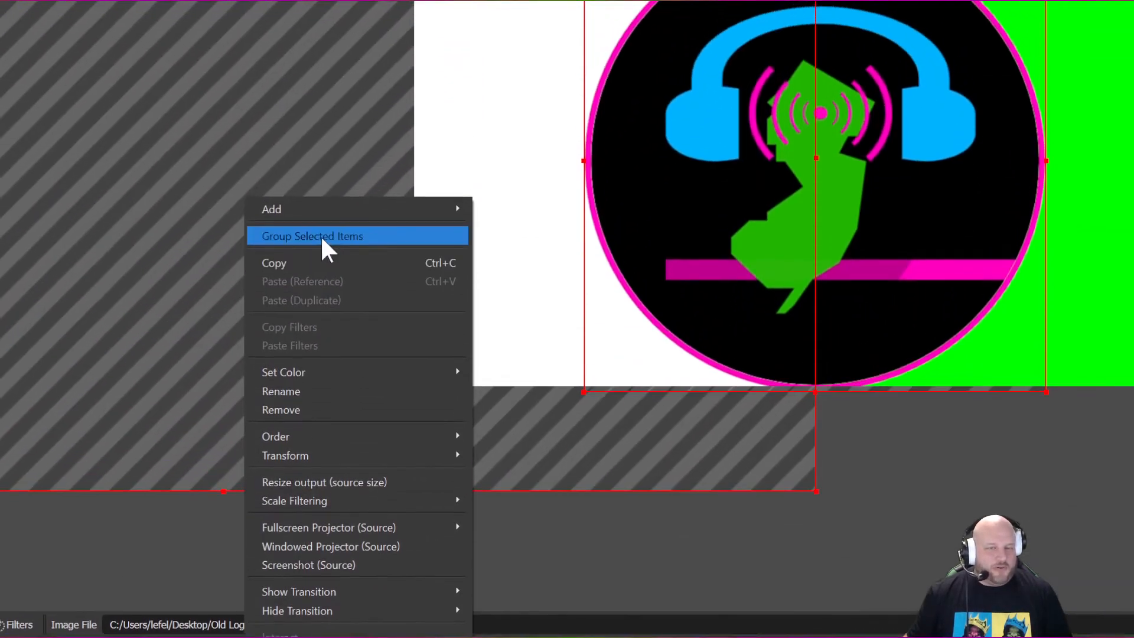
pyautogui.click(319, 234)
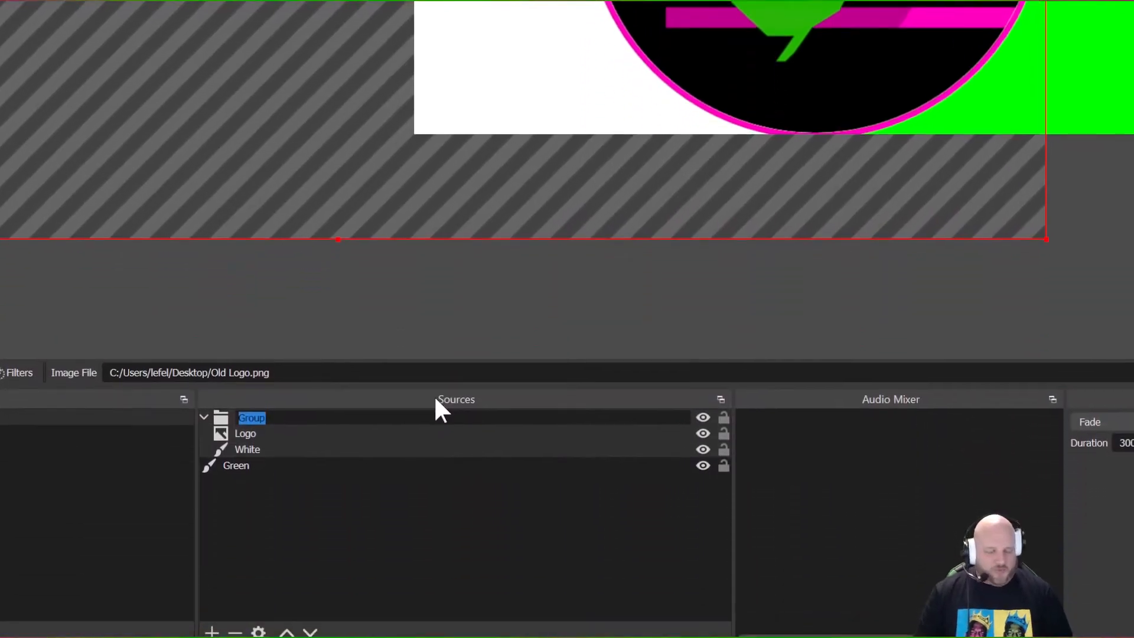
pyautogui.press('Return')
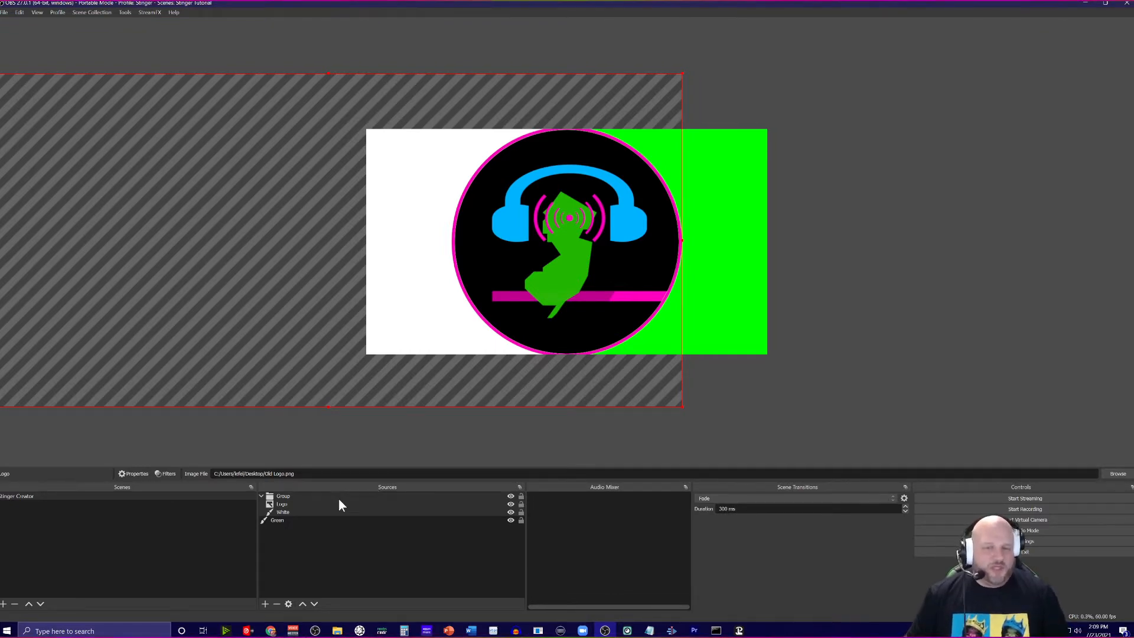
# Add a Move Source filter named Group Left to the Stinger Creator scene.
pyautogui.rightClick(28, 499)
pyautogui.press('Escape')
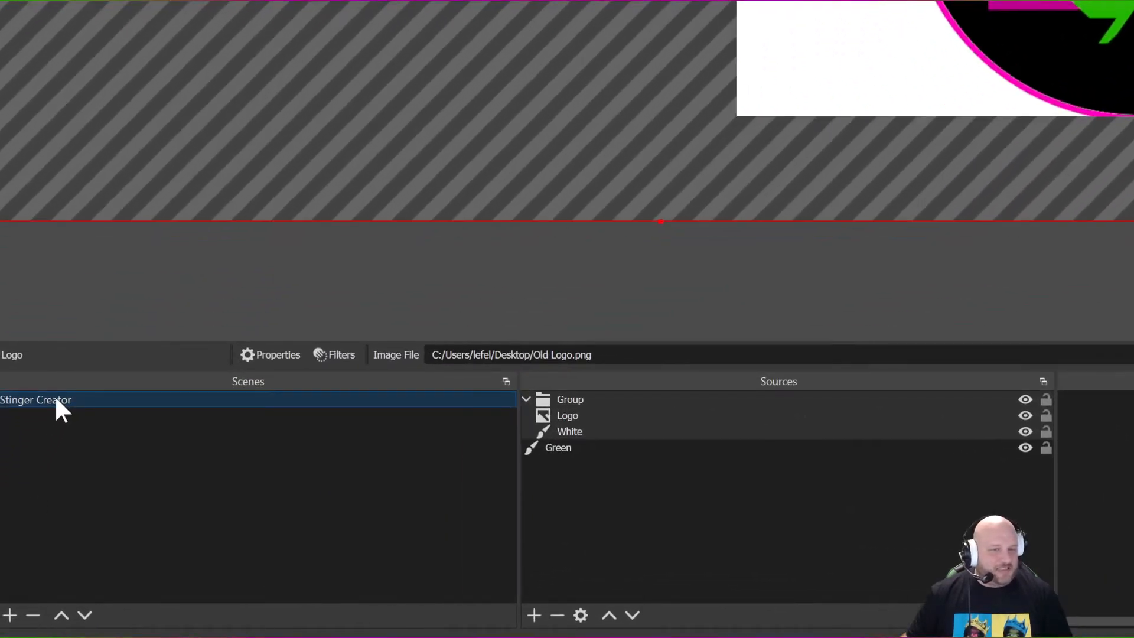
pyautogui.rightClick(56, 401)
pyautogui.click(117, 315)
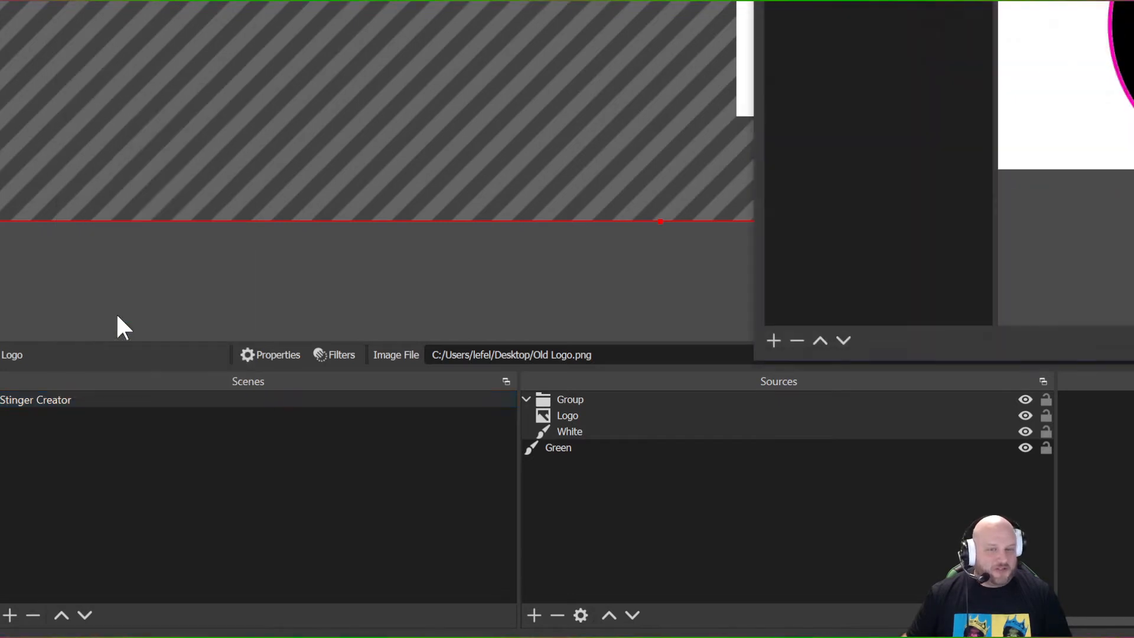
pyautogui.click(772, 340)
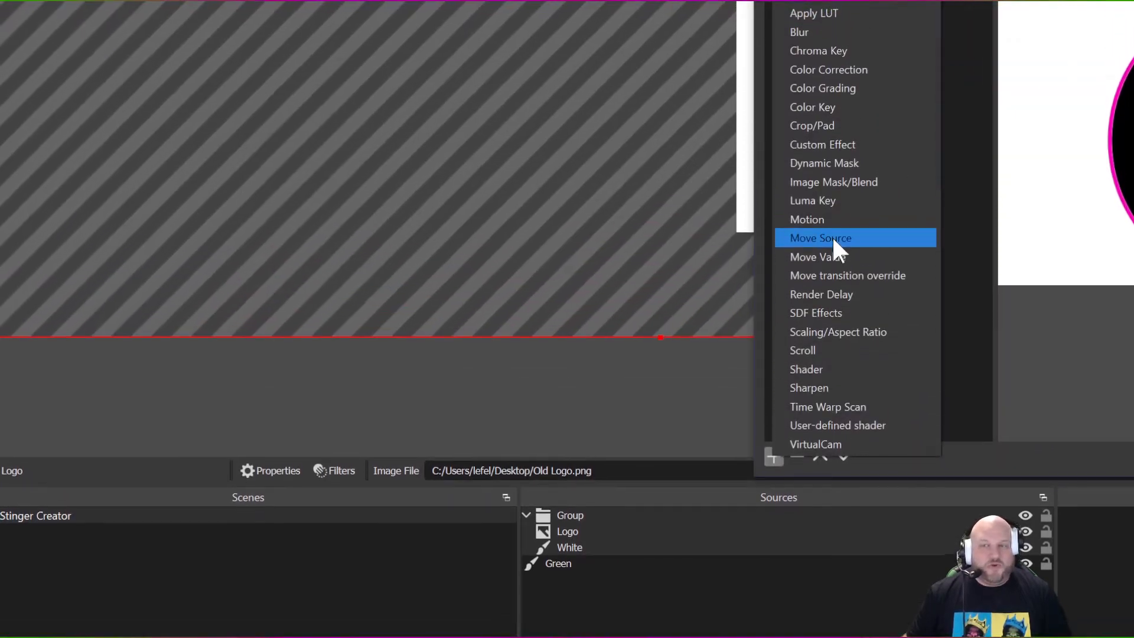
pyautogui.click(833, 239)
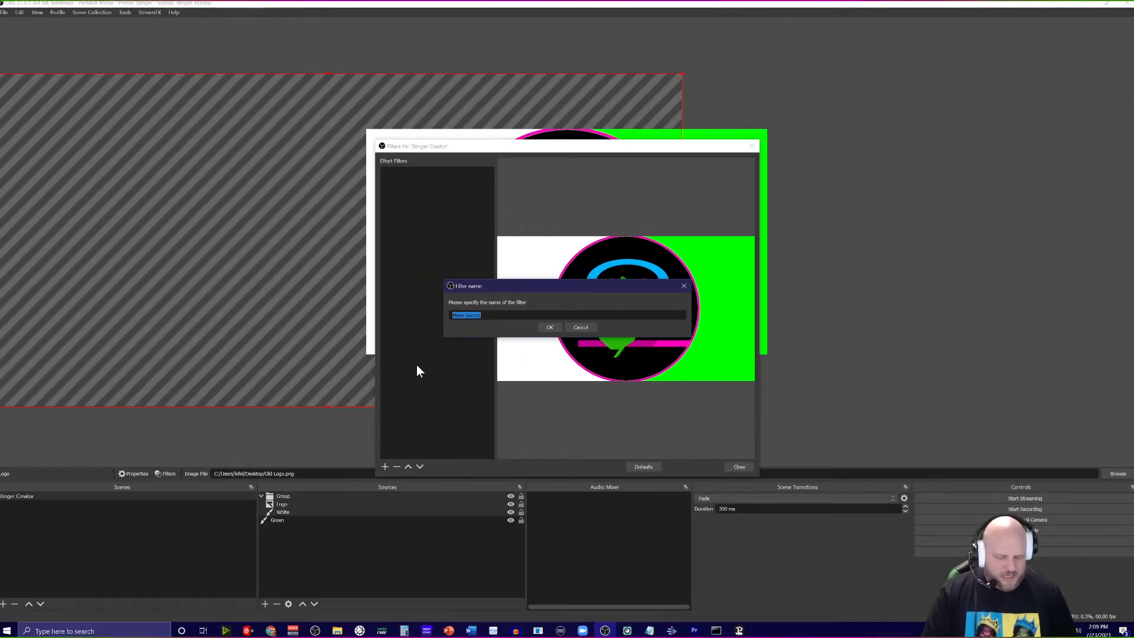
pyautogui.write('Group Left')
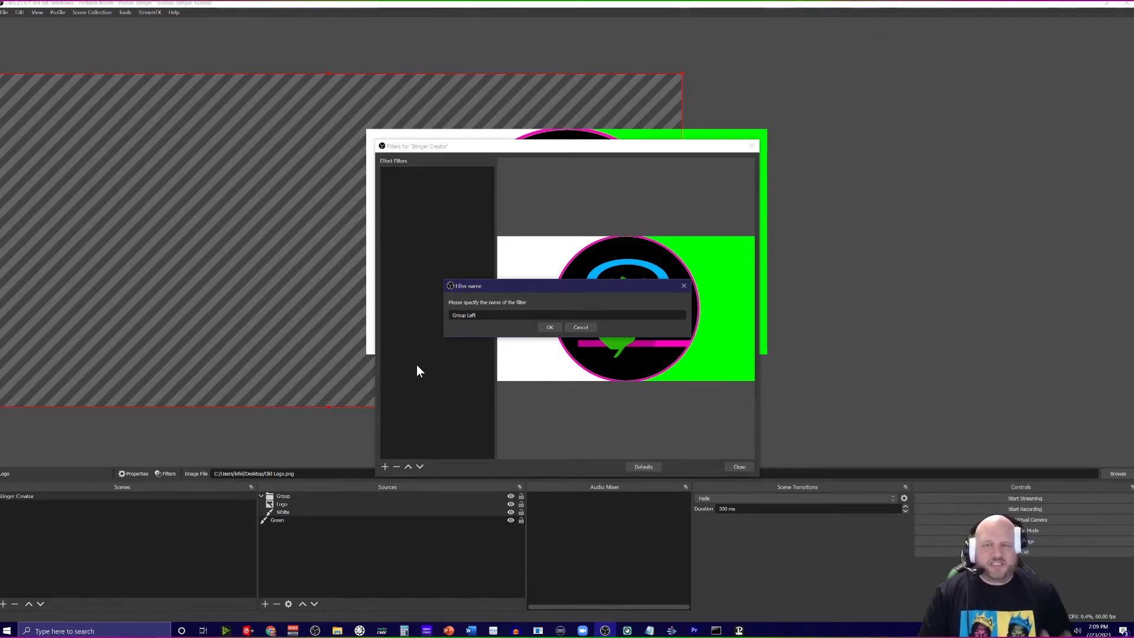
pyautogui.press('Return')
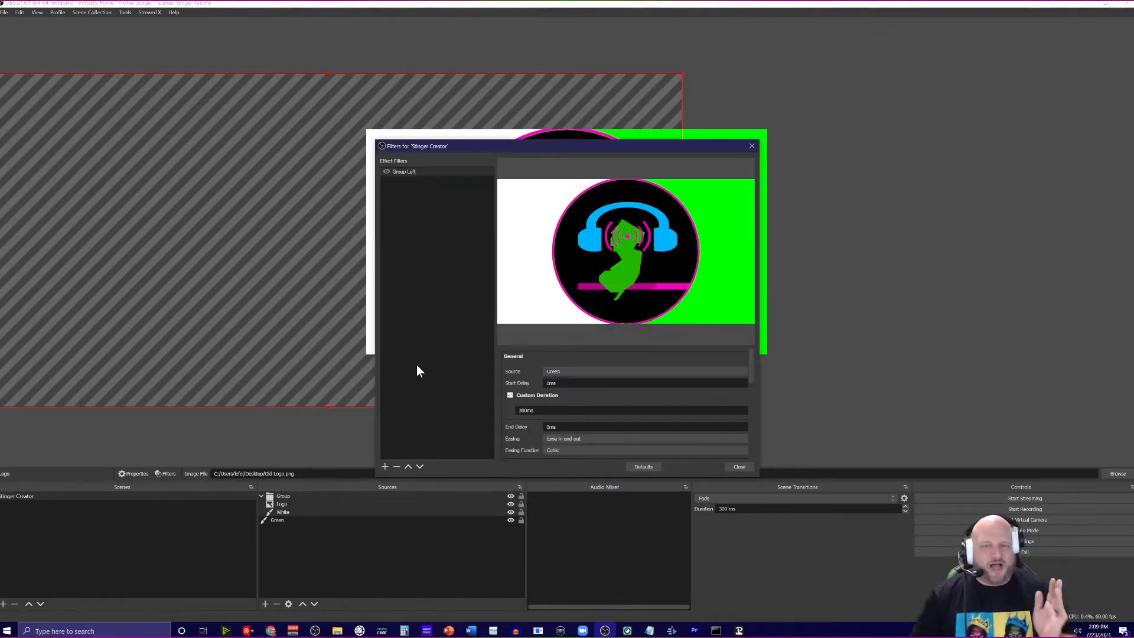
# Move the group just off the canvas's left side and capture the current transform in the Group Left filter.
pyautogui.moveTo(491, 156); pyautogui.dragTo(830, 142)
pyautogui.moveTo(606, 239); pyautogui.dragTo(287, 234)
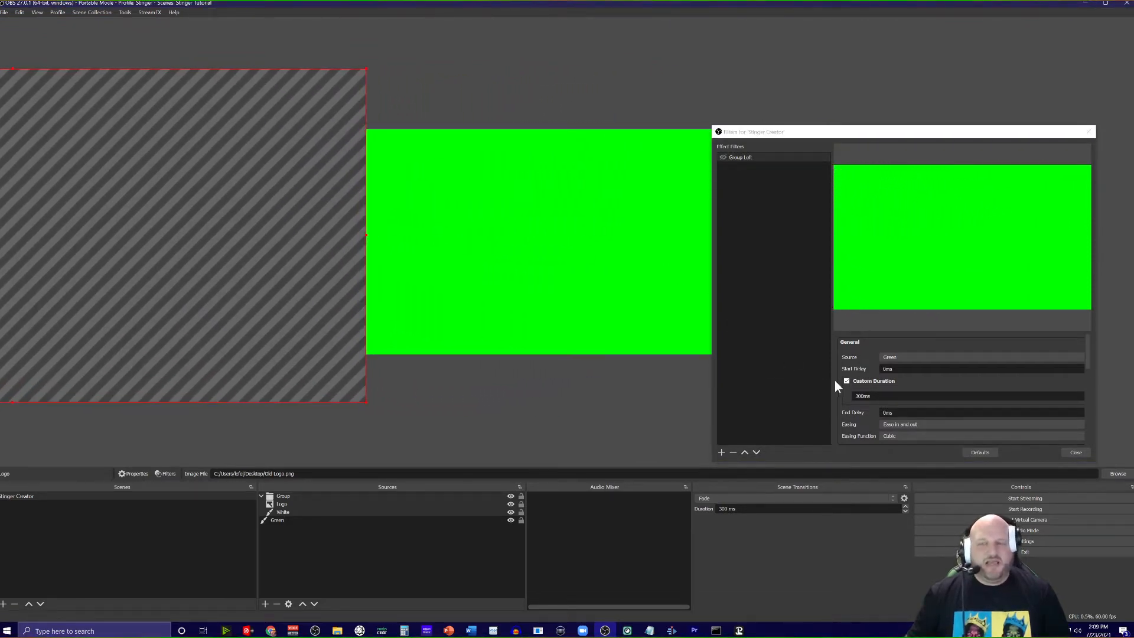
pyautogui.scroll(-3, 840, 395)
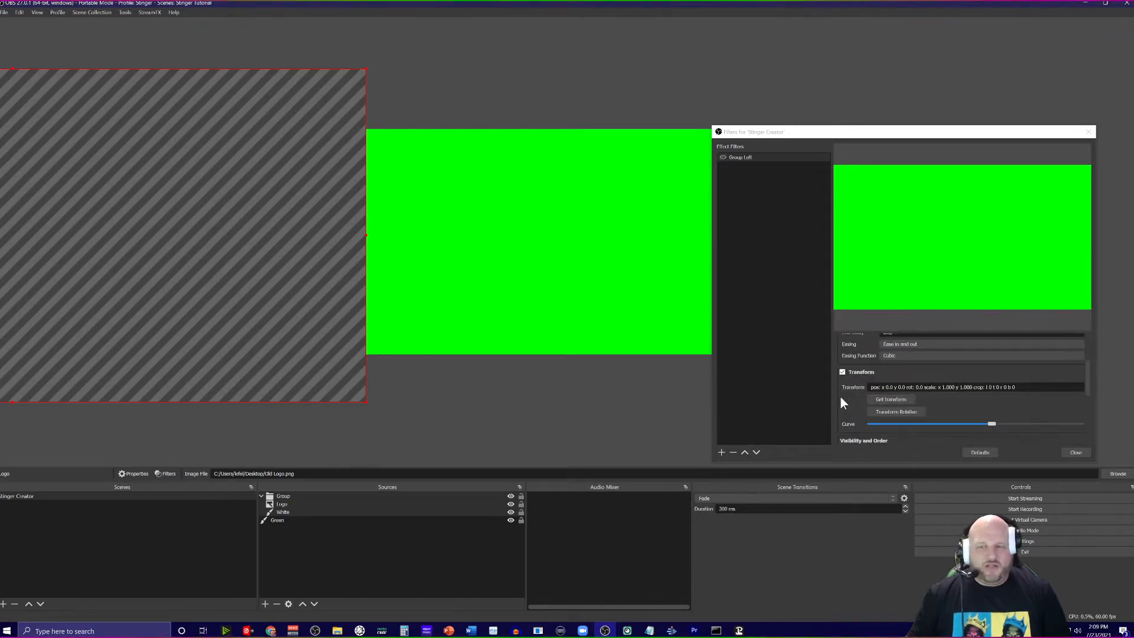
pyautogui.click(882, 401)
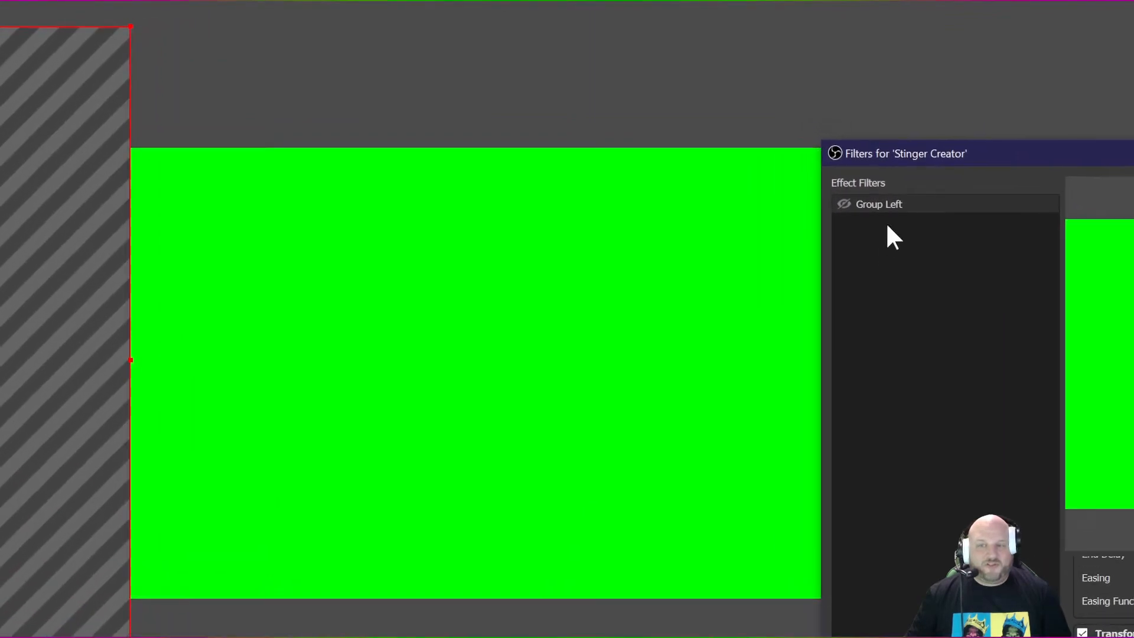
# Duplicate the Group Left filter and name the copy Group Right.
pyautogui.rightClick(748, 157)
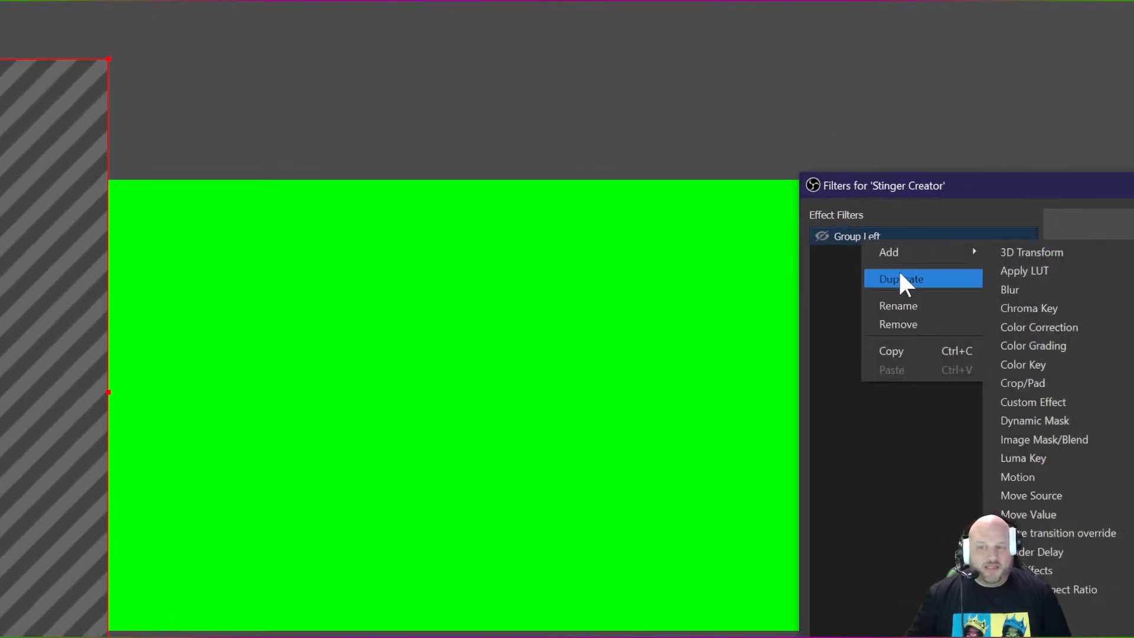
pyautogui.click(900, 278)
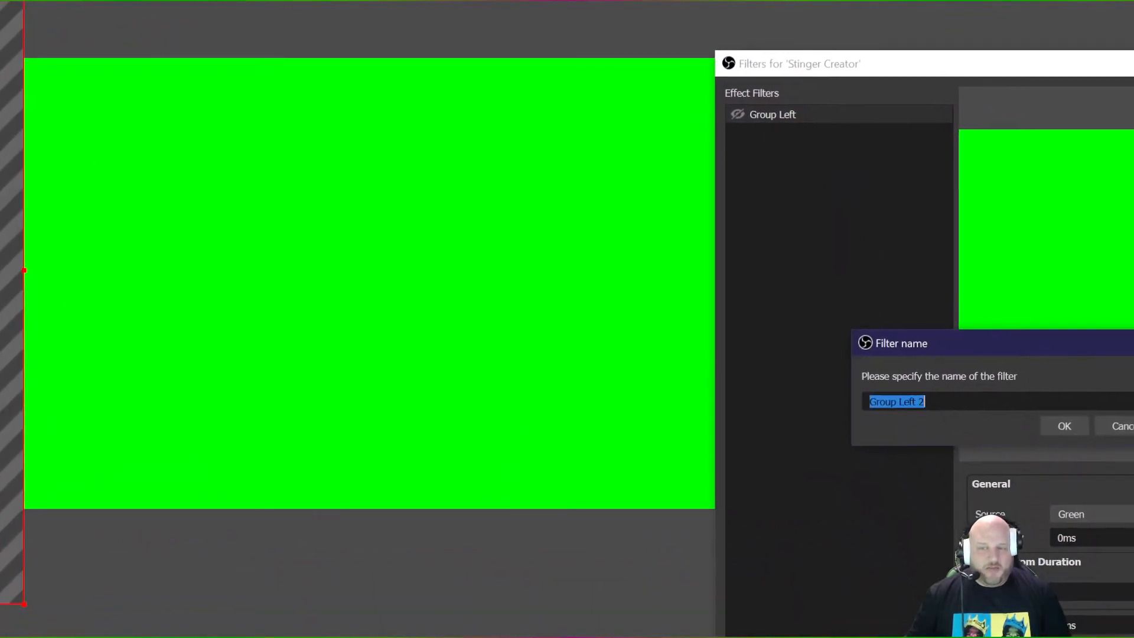
pyautogui.click(945, 482)
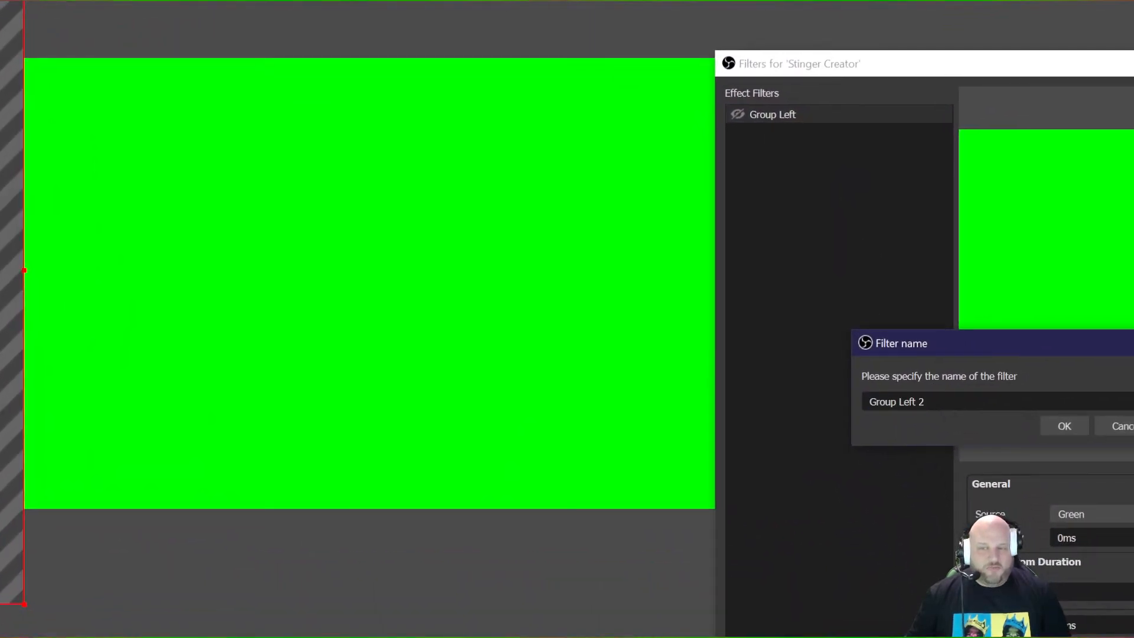
pyautogui.moveTo(932, 482); pyautogui.dragTo(956, 482)
pyautogui.press('BackSpace')
pyautogui.press('BackSpace')
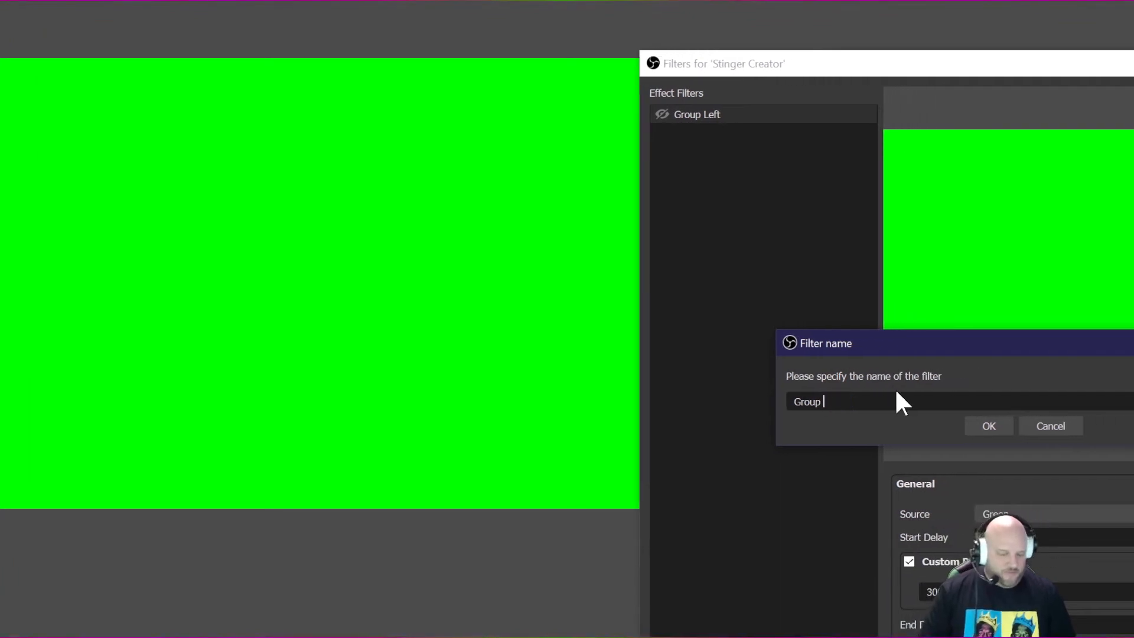
pyautogui.write('Right')
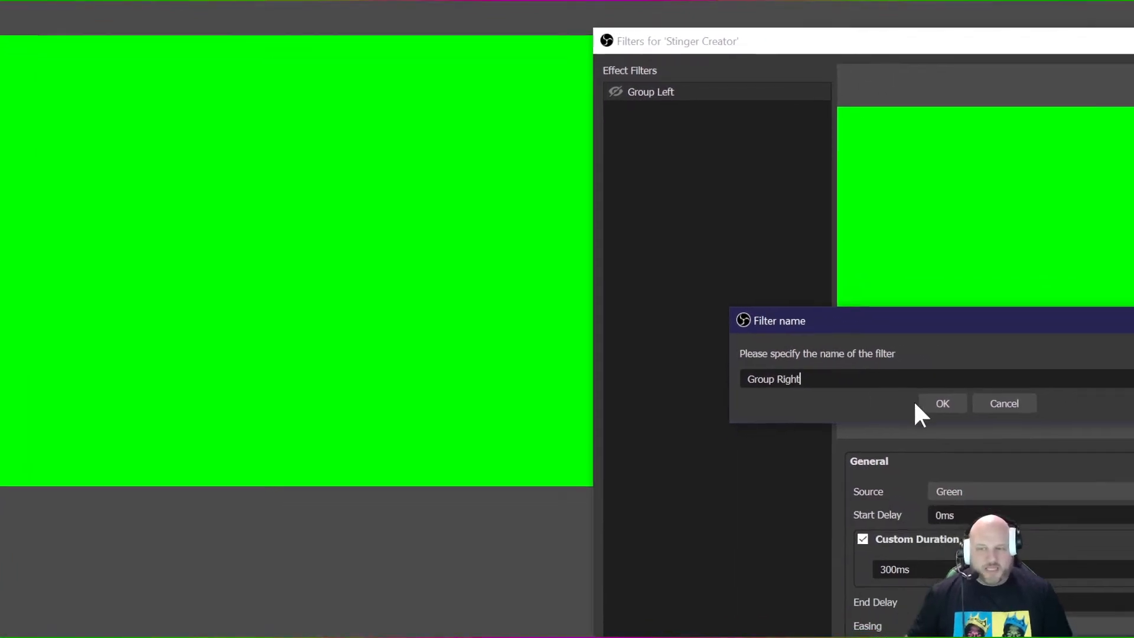
pyautogui.click(989, 426)
# Set the source of both the Group Left and Group Right filters to Group.
pyautogui.click(608, 90)
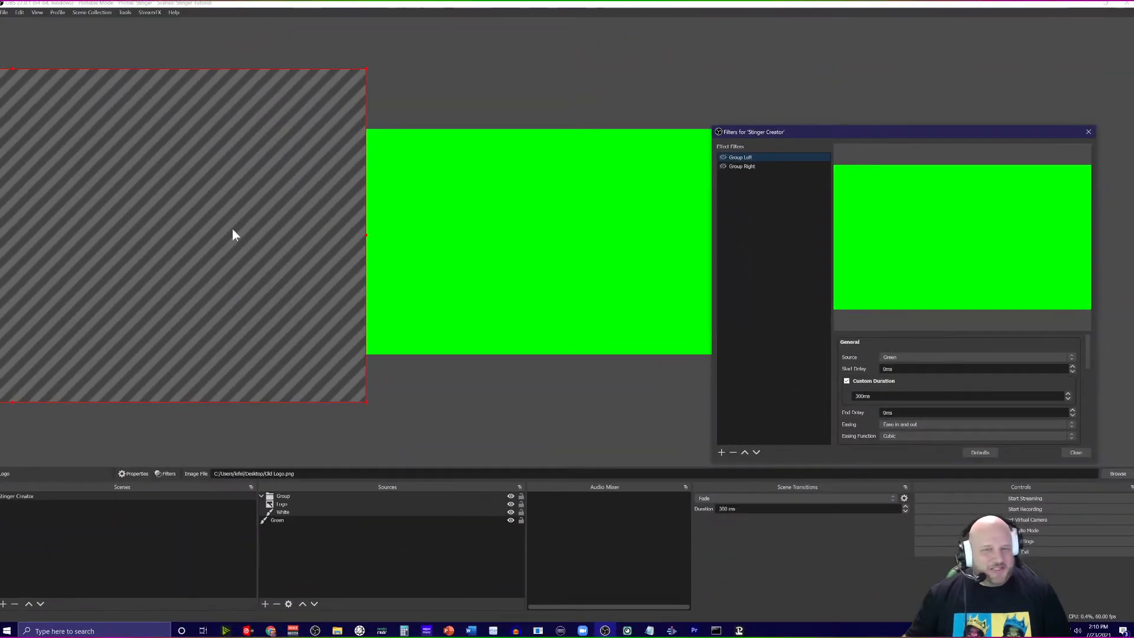
pyautogui.click(921, 357)
pyautogui.click(912, 372)
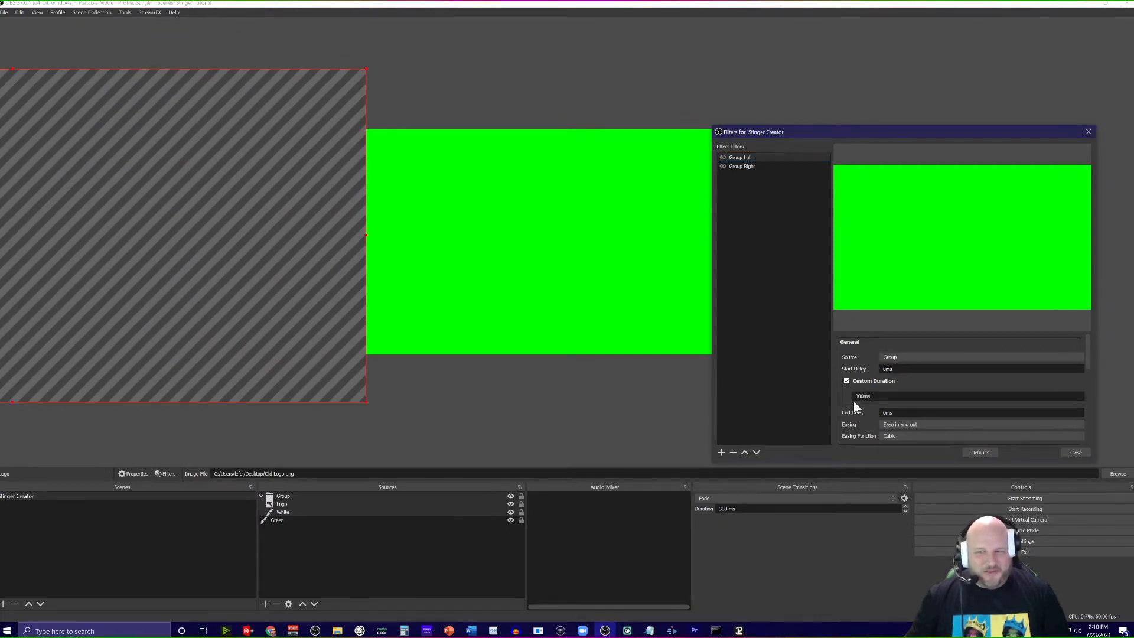
pyautogui.scroll(-3, 853, 402)
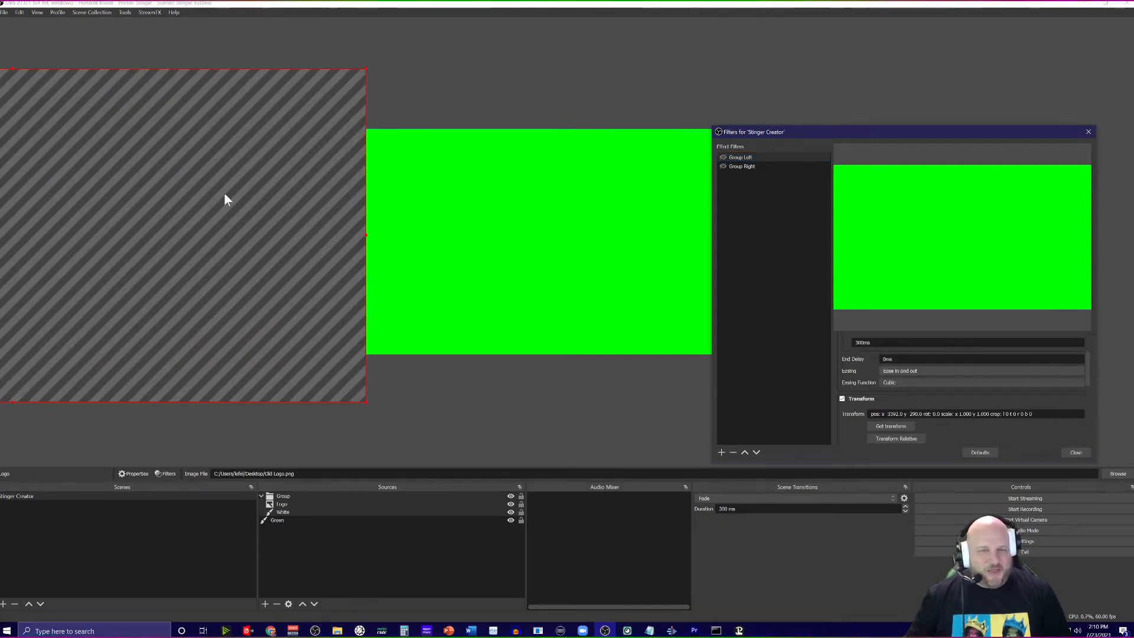
pyautogui.scroll(3, 898, 360)
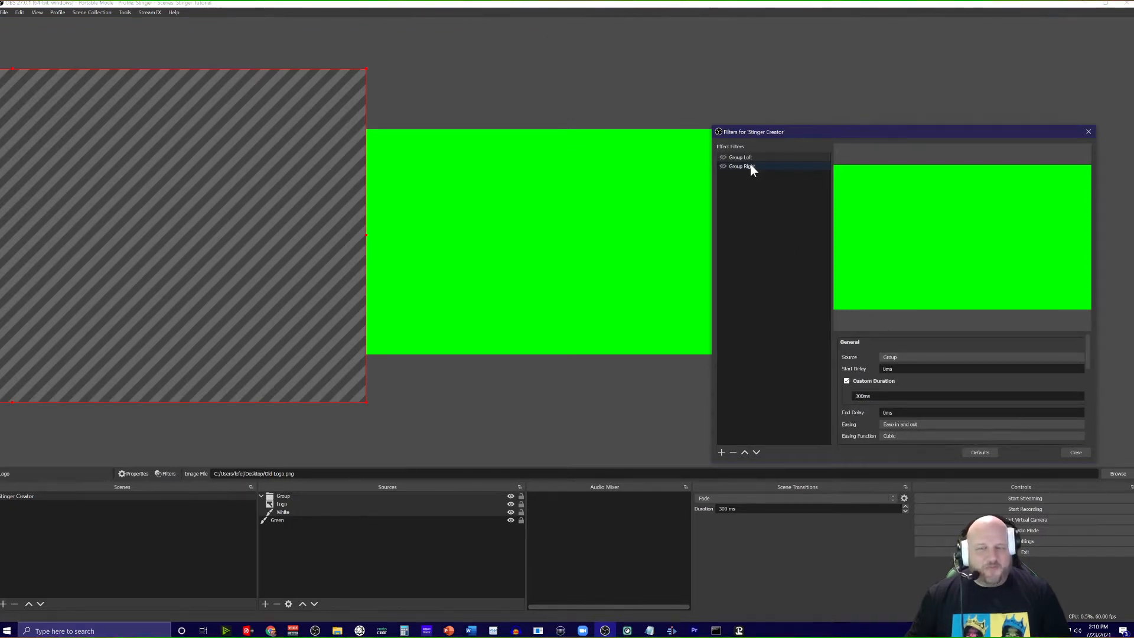
pyautogui.click(751, 168)
pyautogui.click(899, 357)
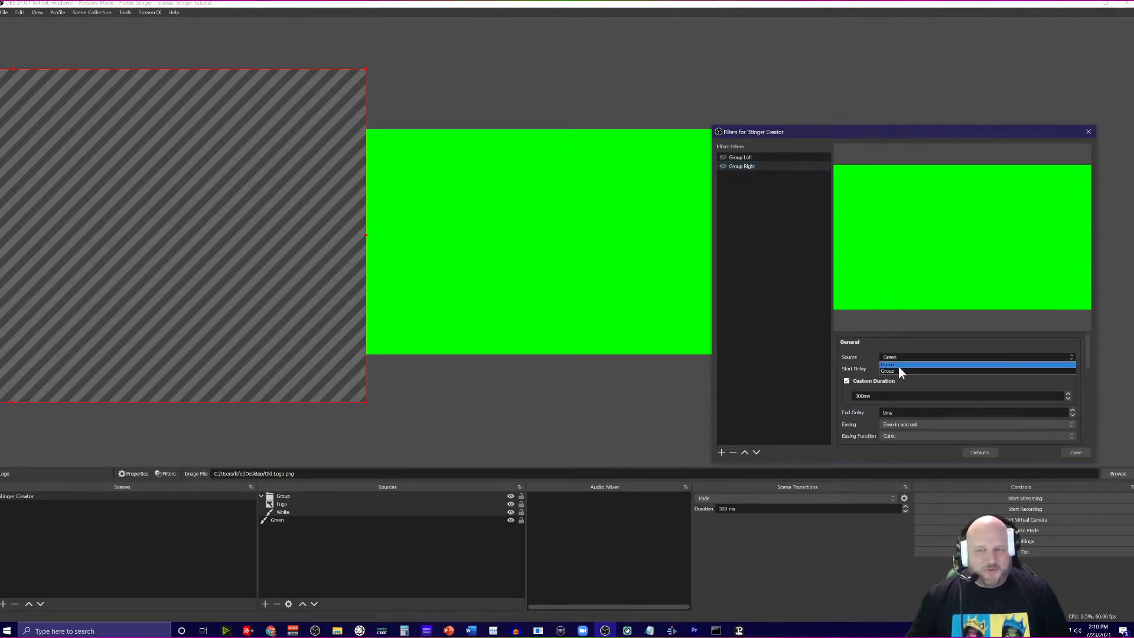
pyautogui.click(898, 368)
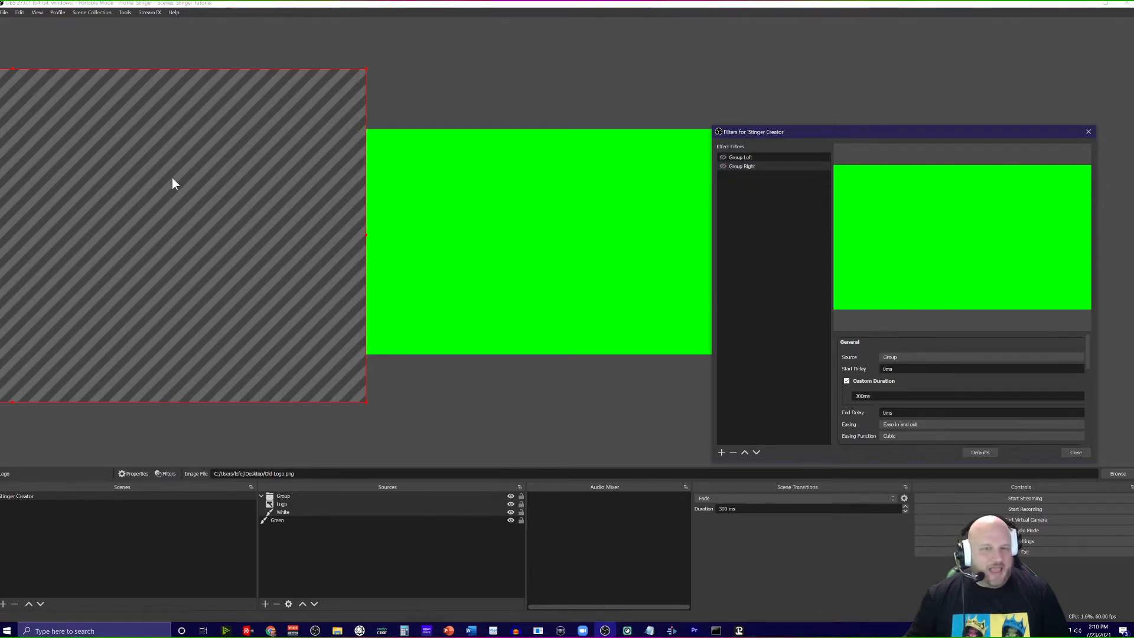
# Move the group rightwards across the canvas until its white panel covers the whole canvas and the logo is past the right edge.
pyautogui.moveTo(27, 192); pyautogui.dragTo(511, 208)
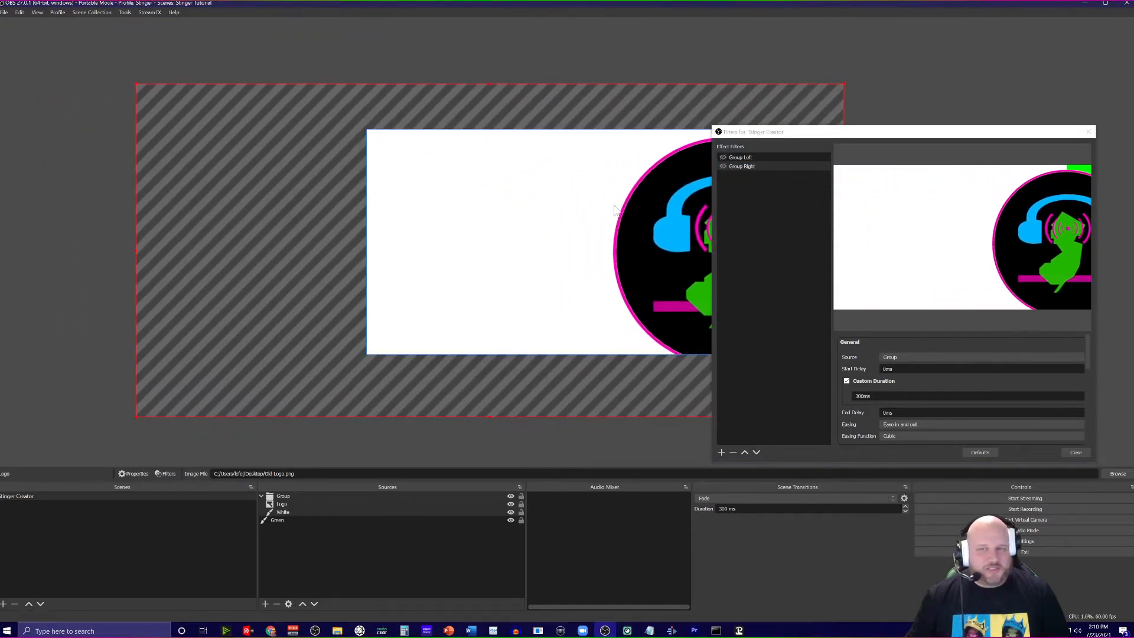
pyautogui.moveTo(841, 135); pyautogui.dragTo(242, 184)
pyautogui.moveTo(663, 216); pyautogui.dragTo(820, 207)
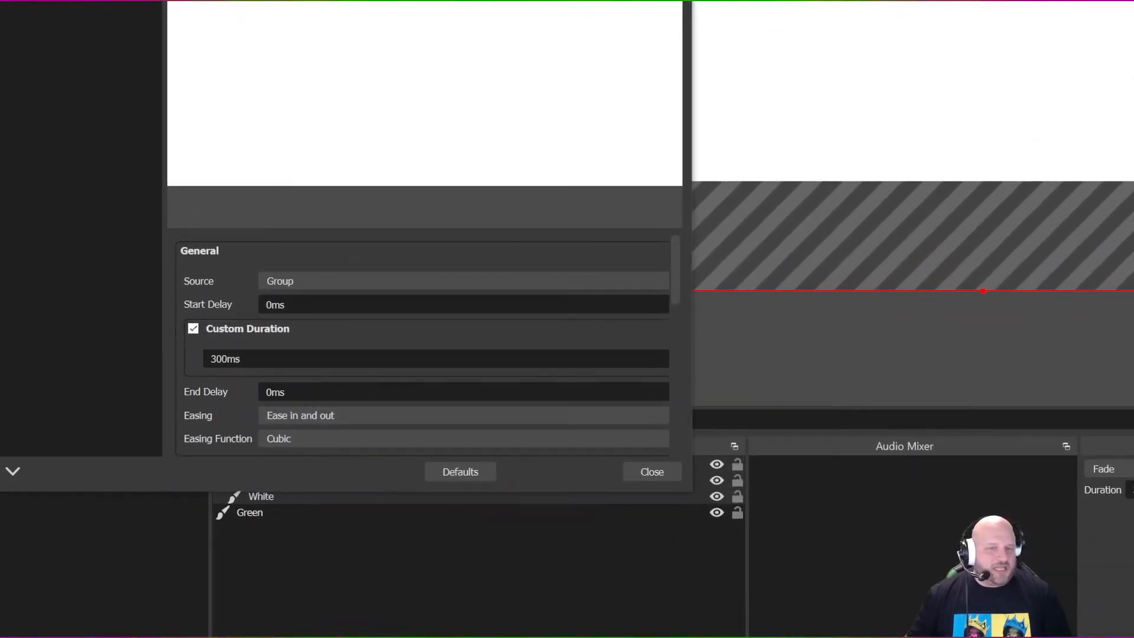
# Set the Group Right filter's custom duration to 2000 ms and capture the group's current transform in it.
pyautogui.moveTo(209, 377); pyautogui.dragTo(145, 381)
pyautogui.write('2000')
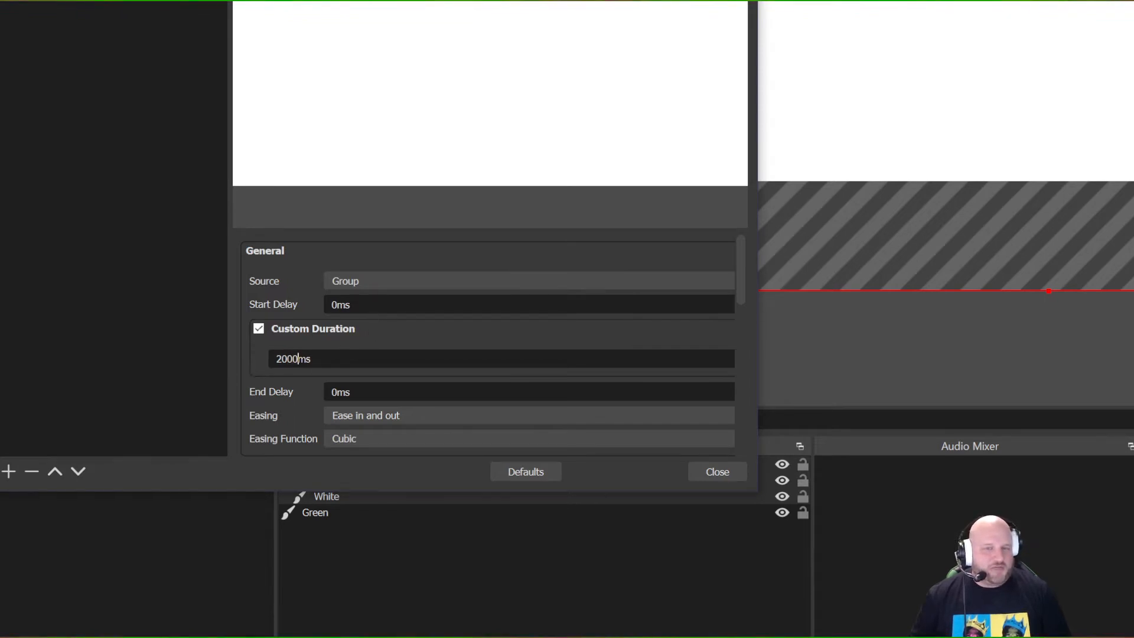
pyautogui.scroll(-1, 375, 358)
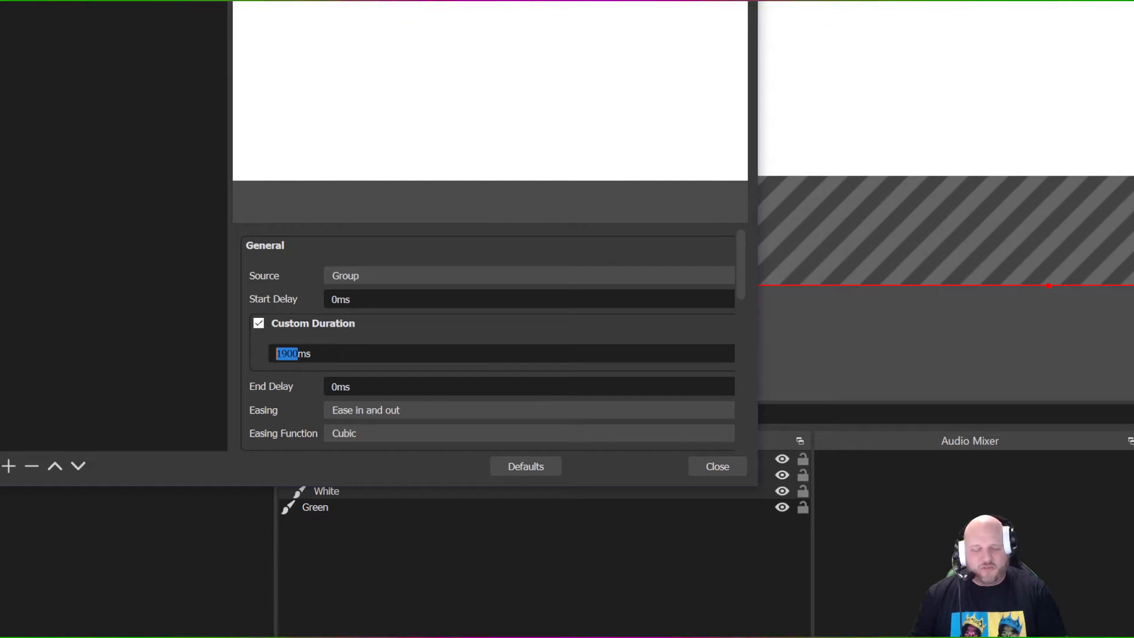
pyautogui.write('2000')
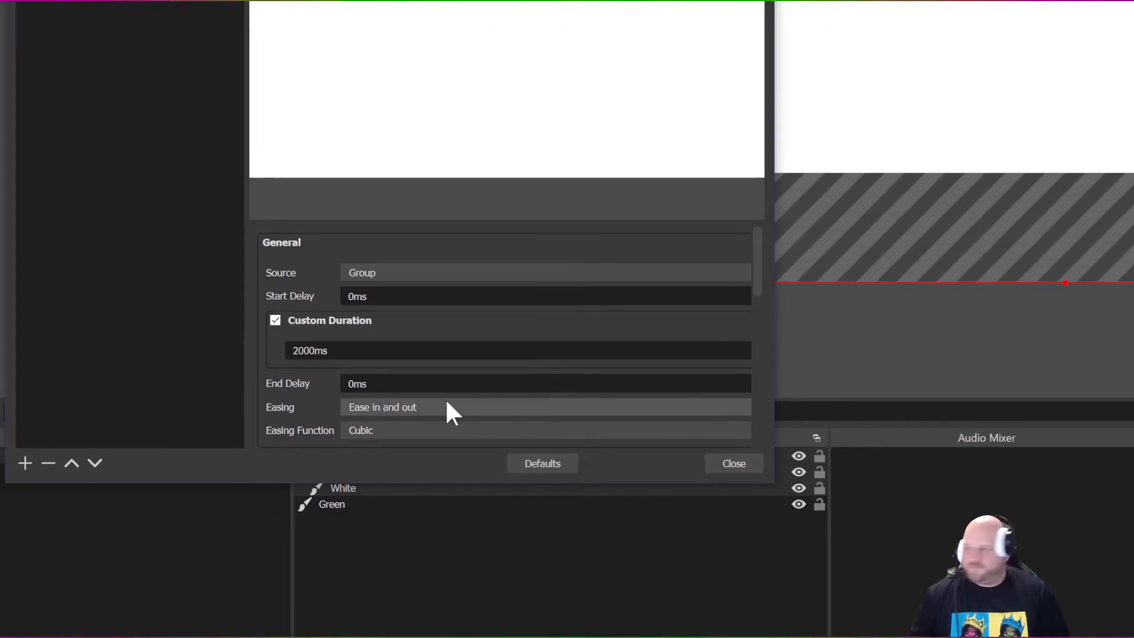
pyautogui.scroll(-2, 431, 332)
pyautogui.scroll(-2, 450, 335)
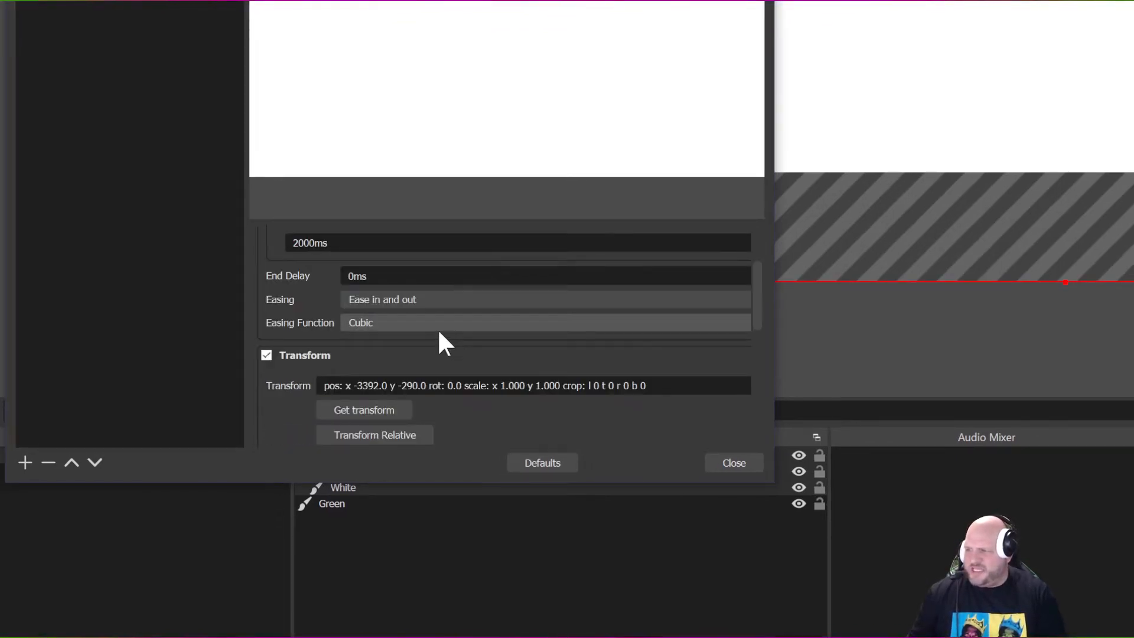
pyautogui.scroll(-2, 437, 328)
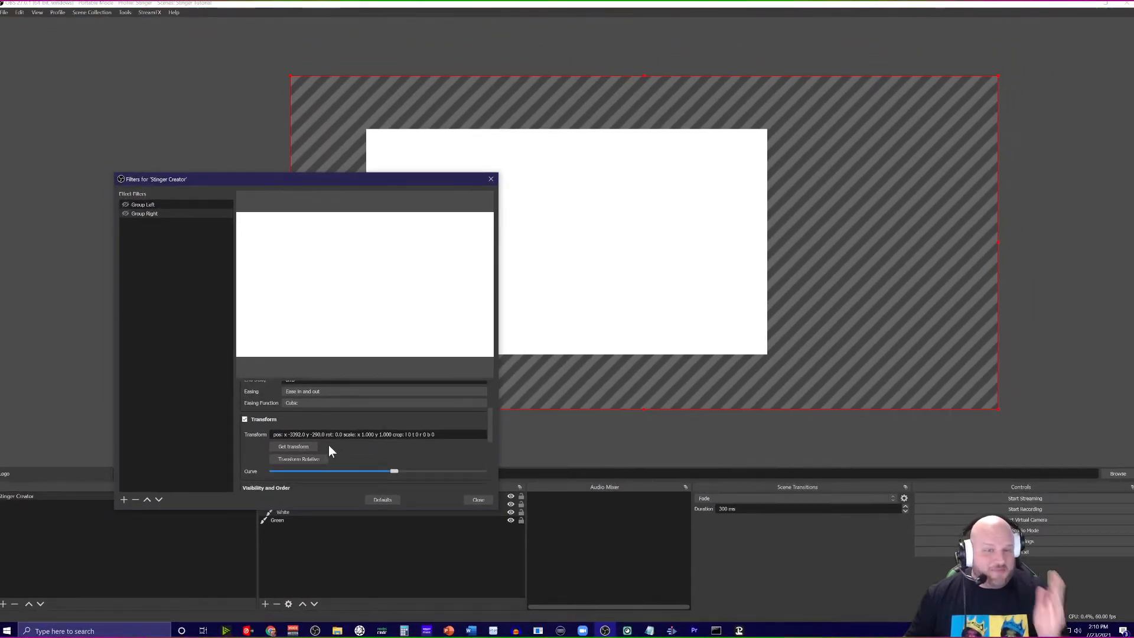
pyautogui.click(293, 448)
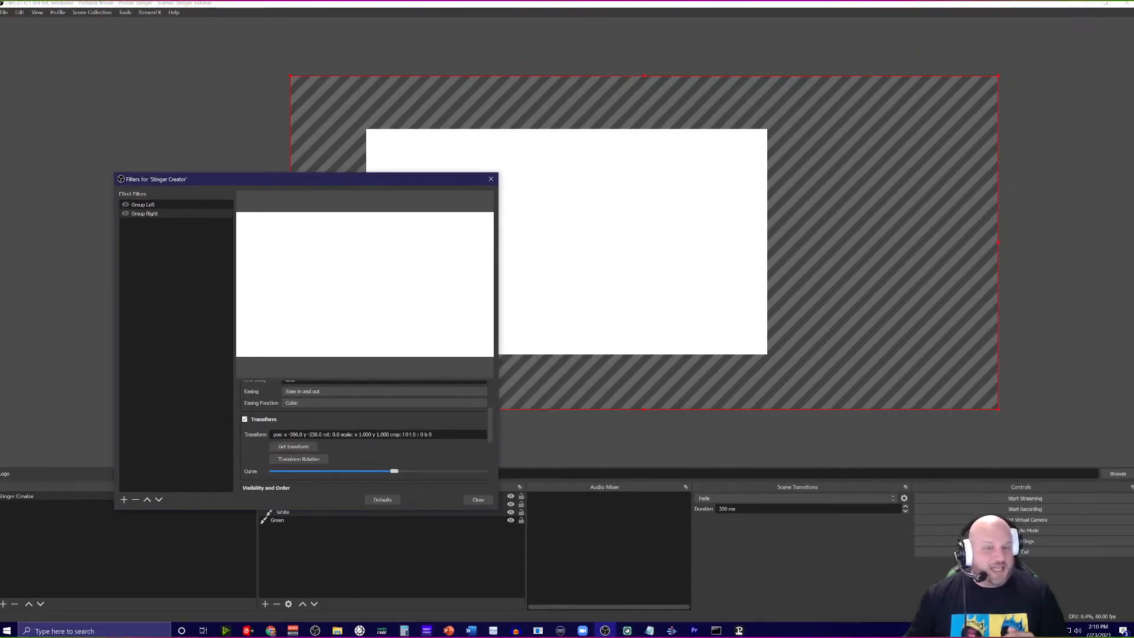
# Preview the Group Left and Group Right moves, finish with the group off the canvas's left side, and close the filters.
pyautogui.click(126, 204)
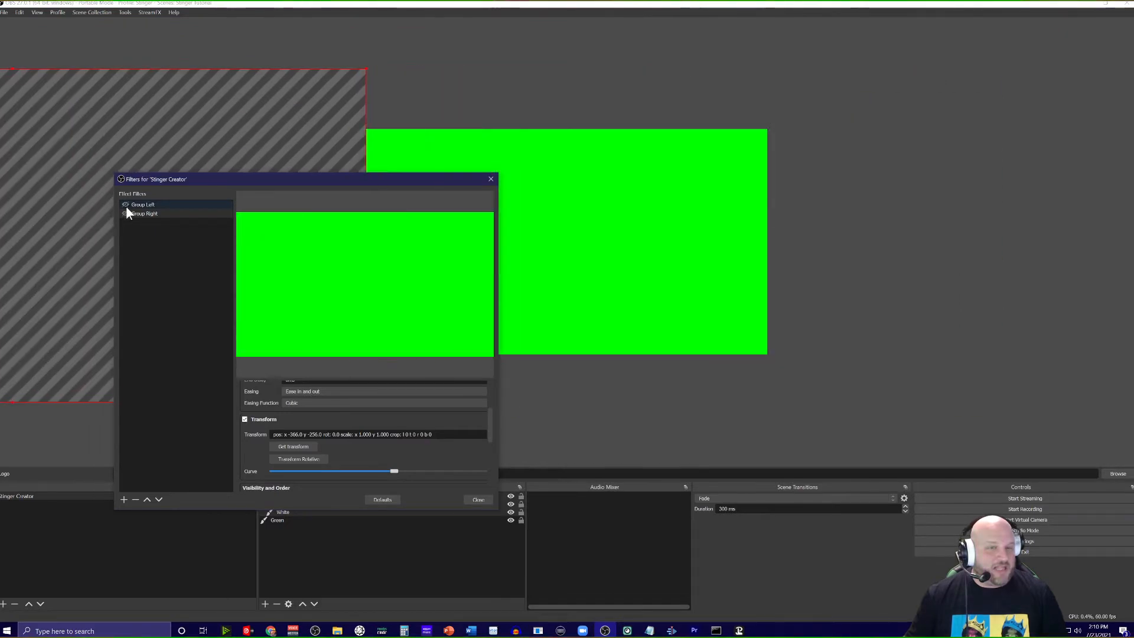
pyautogui.click(125, 214)
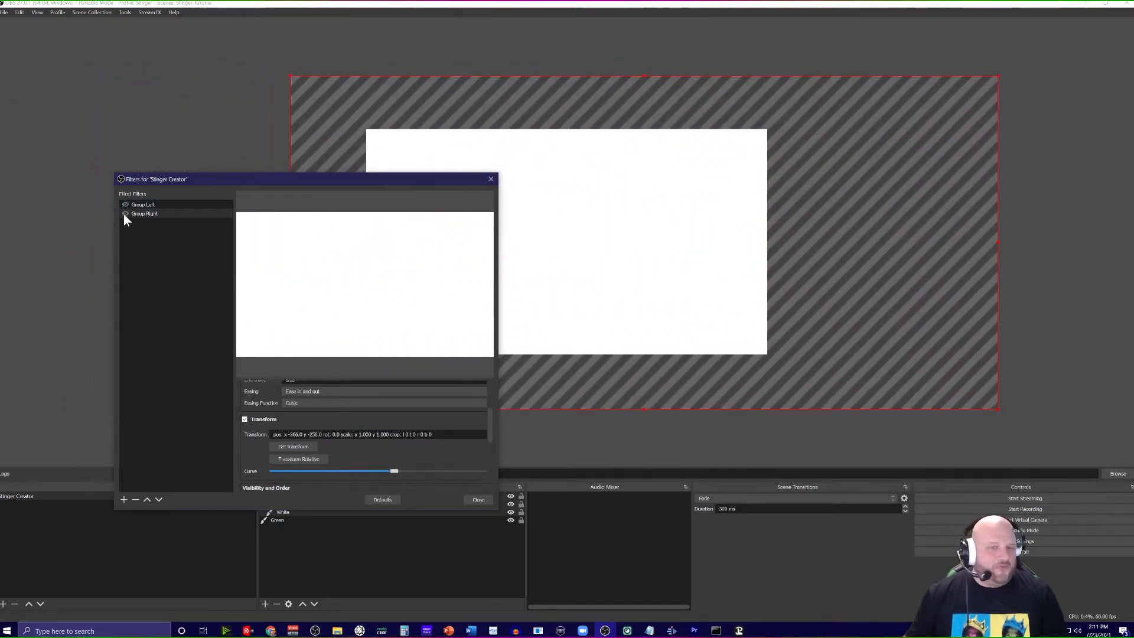
pyautogui.click(125, 205)
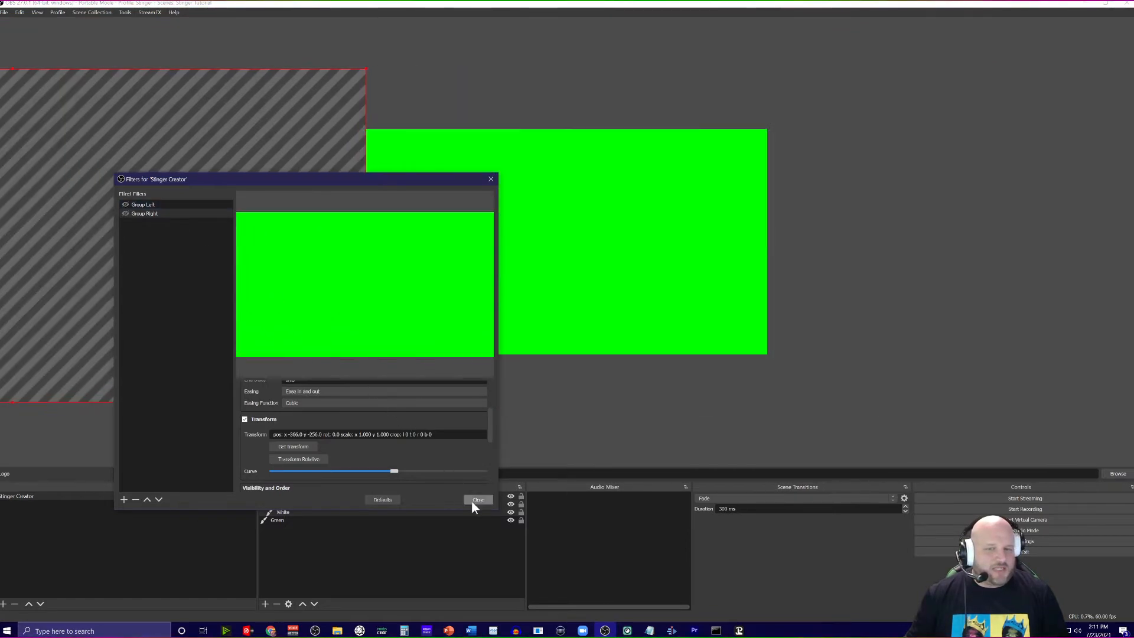
pyautogui.click(477, 500)
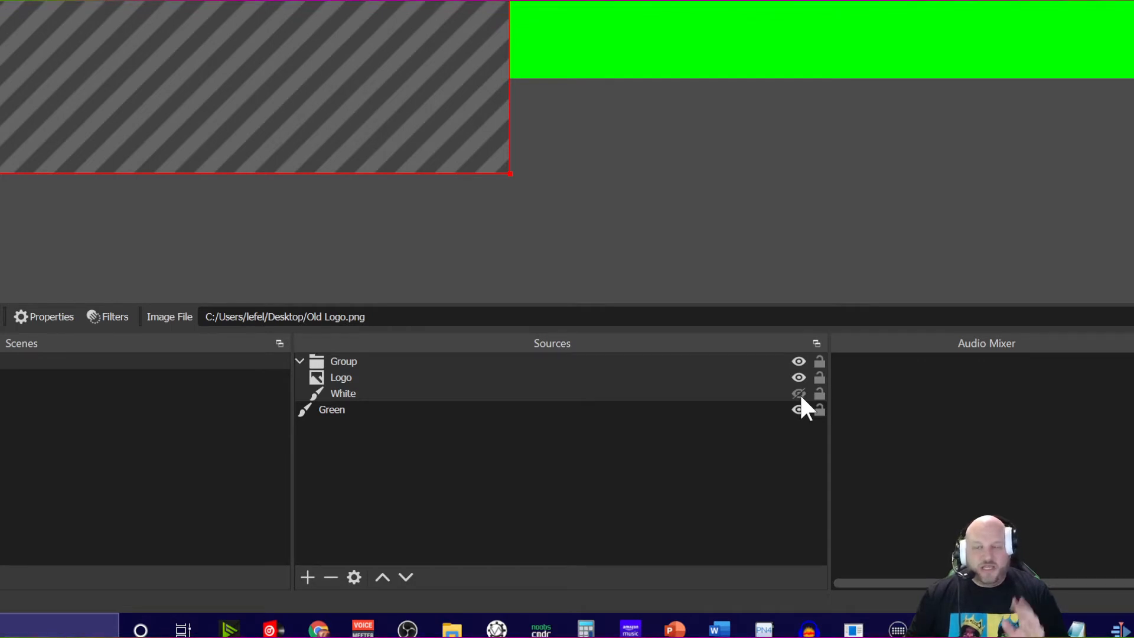
# Reopen the Stinger Creator scene's filters and preview Group Right and then Group Left with the White source hidden.
pyautogui.rightClick(163, 363)
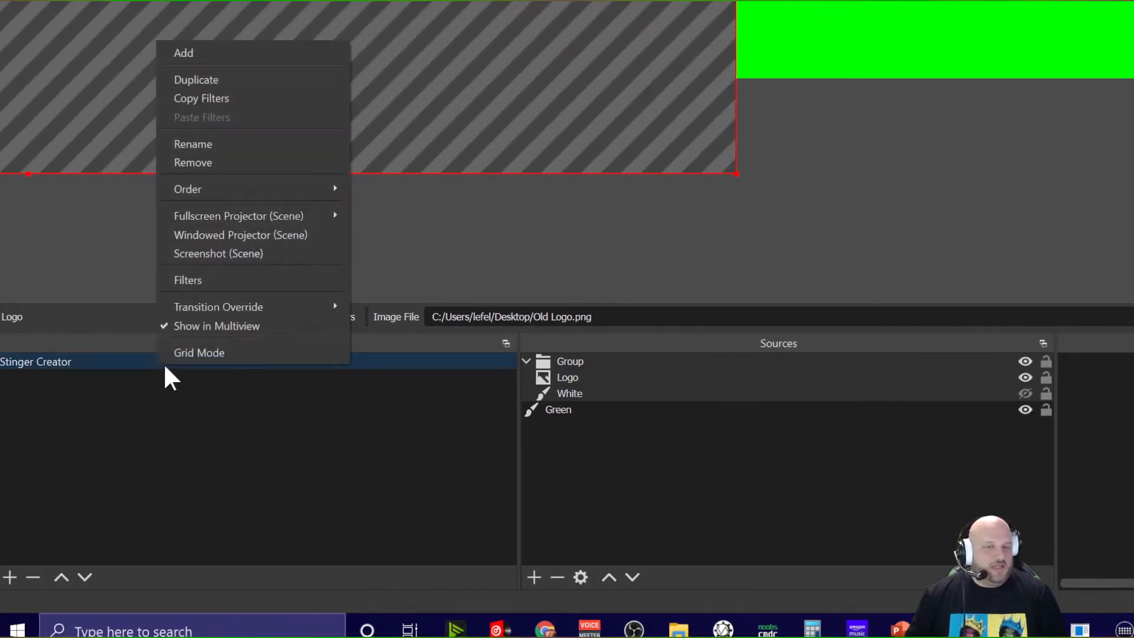
pyautogui.click(210, 280)
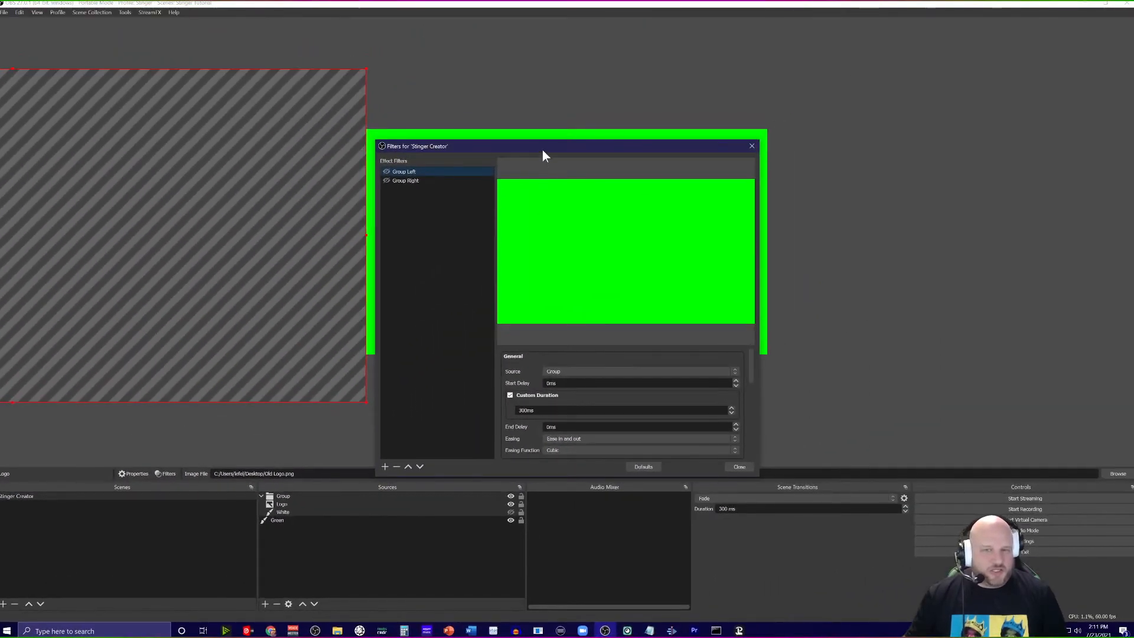
pyautogui.moveTo(542, 150); pyautogui.dragTo(899, 138)
pyautogui.click(743, 169)
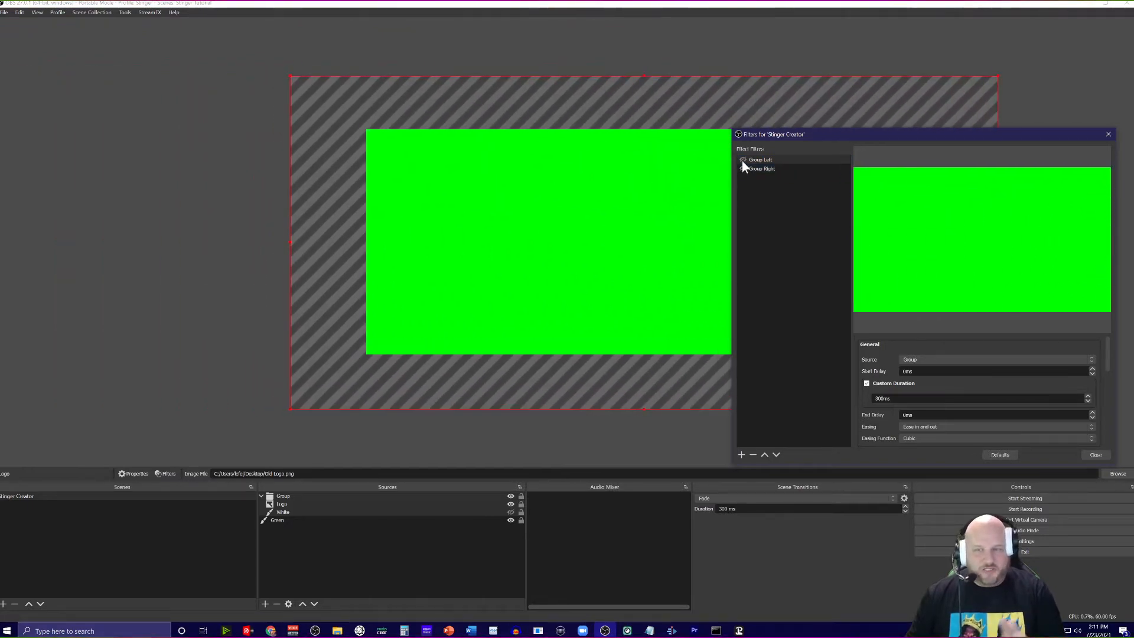
pyautogui.click(743, 160)
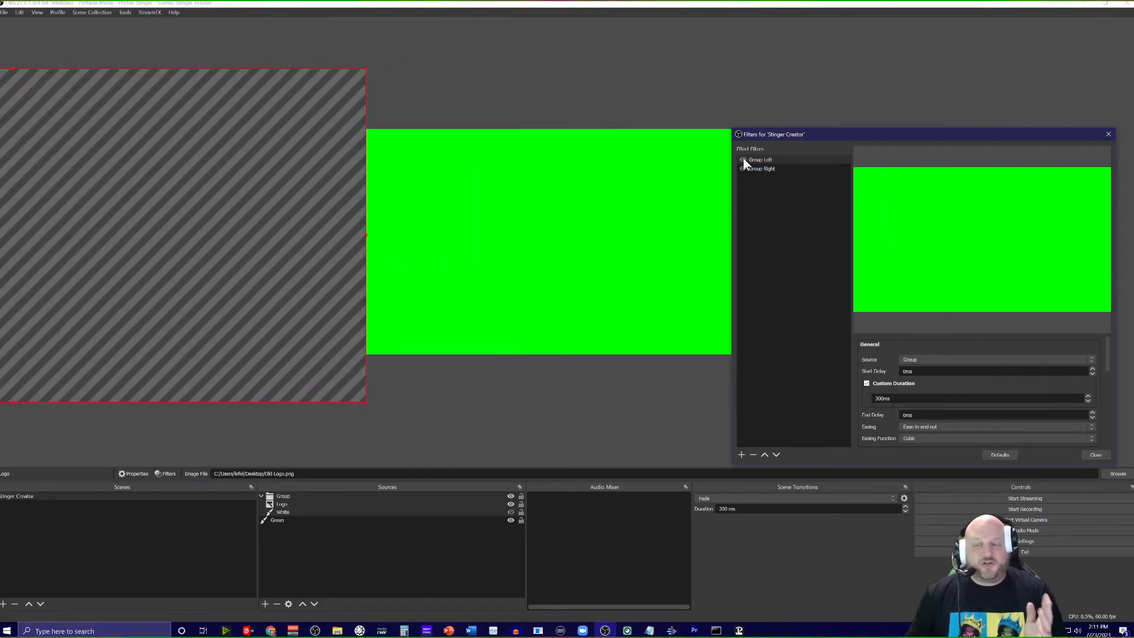
# Show the White source and replay the group's move across the canvas and back.
pyautogui.click(511, 511)
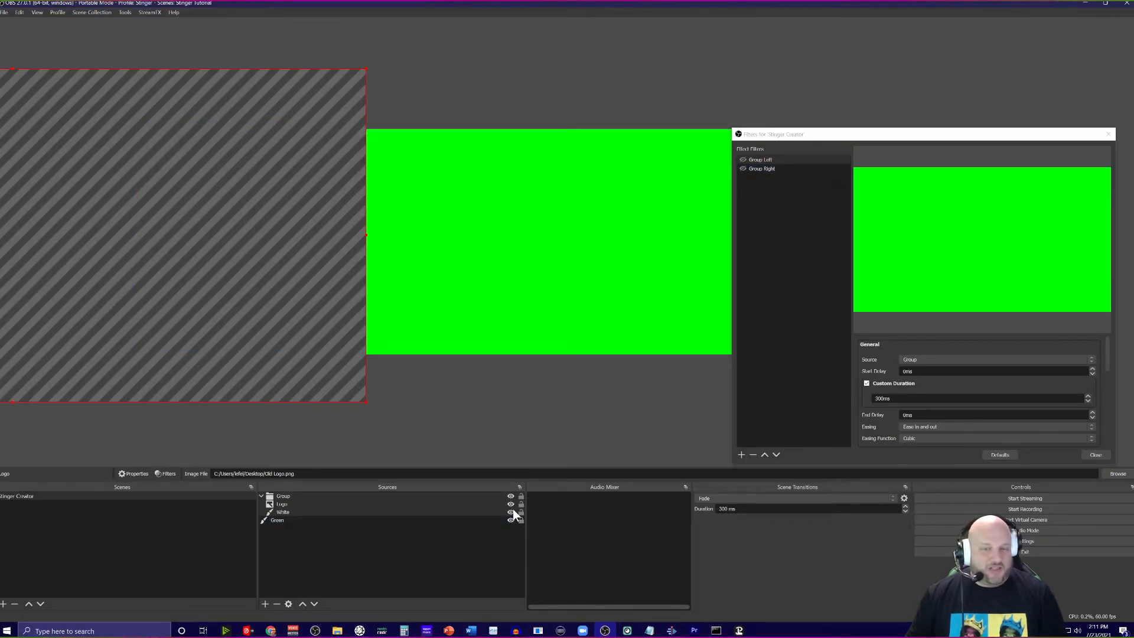
pyautogui.click(743, 169)
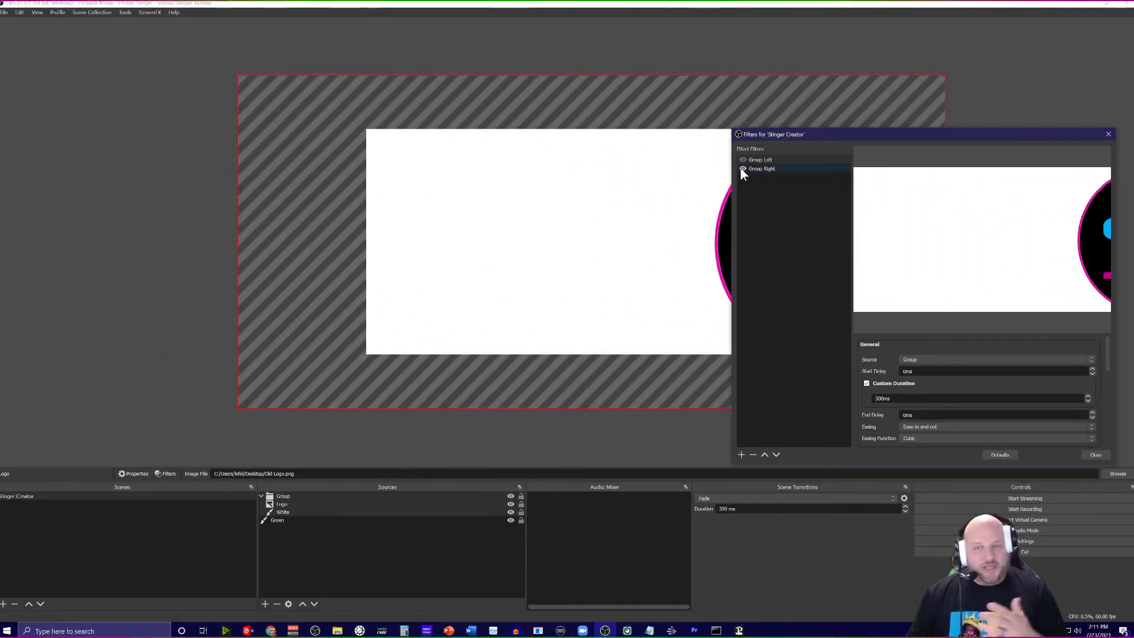
pyautogui.click(744, 169)
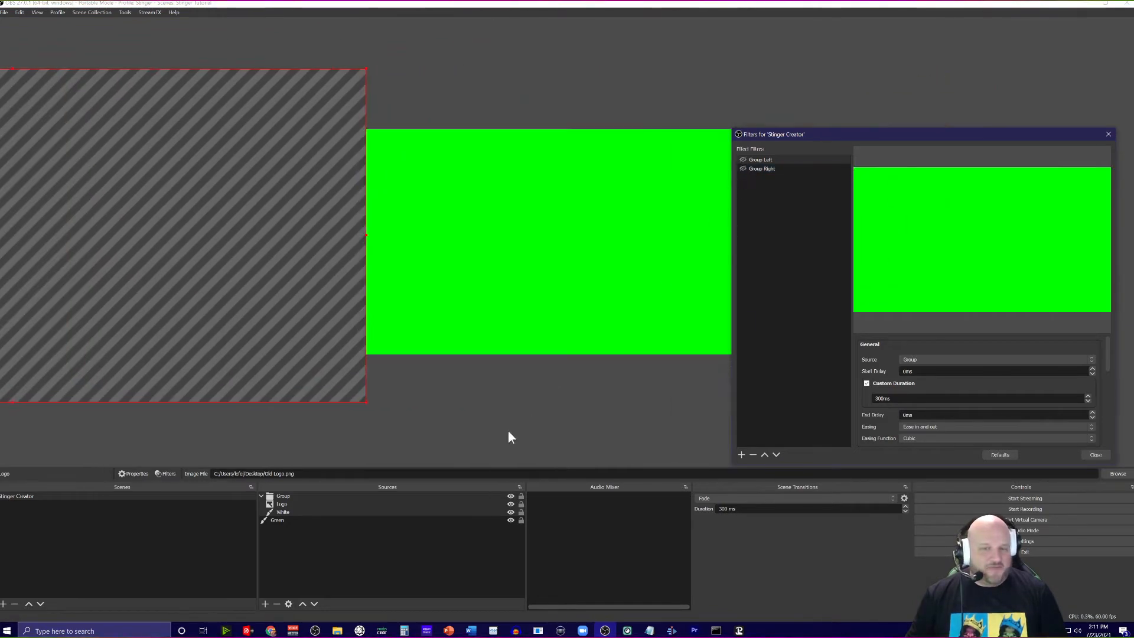
# Hide the White source again and close the scene's filters window.
pyautogui.click(511, 512)
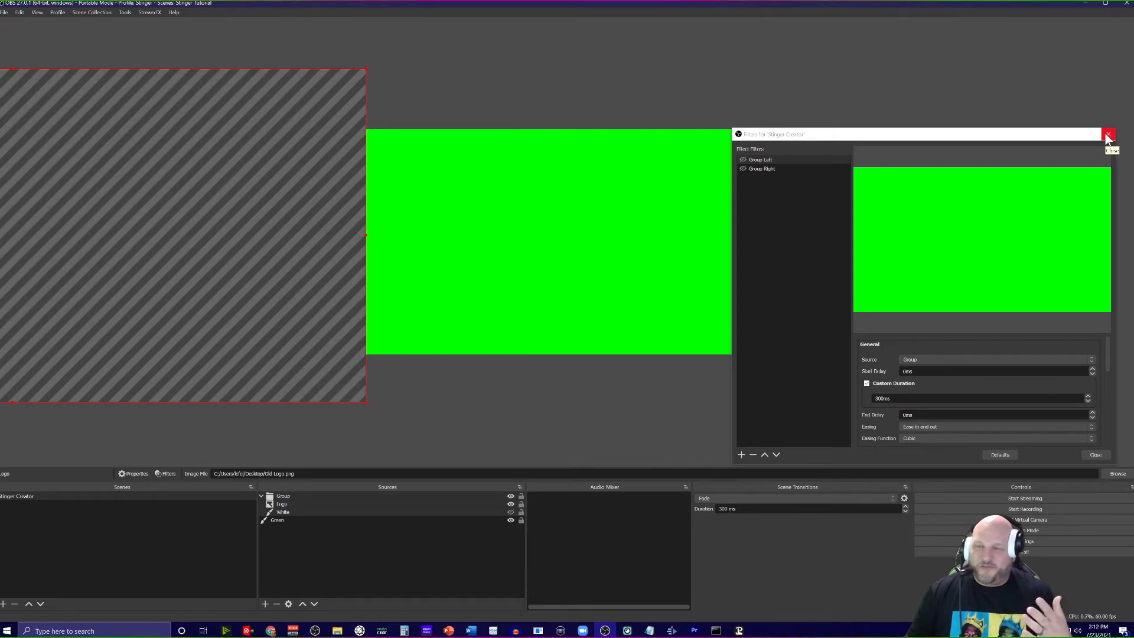
pyautogui.click(1109, 135)
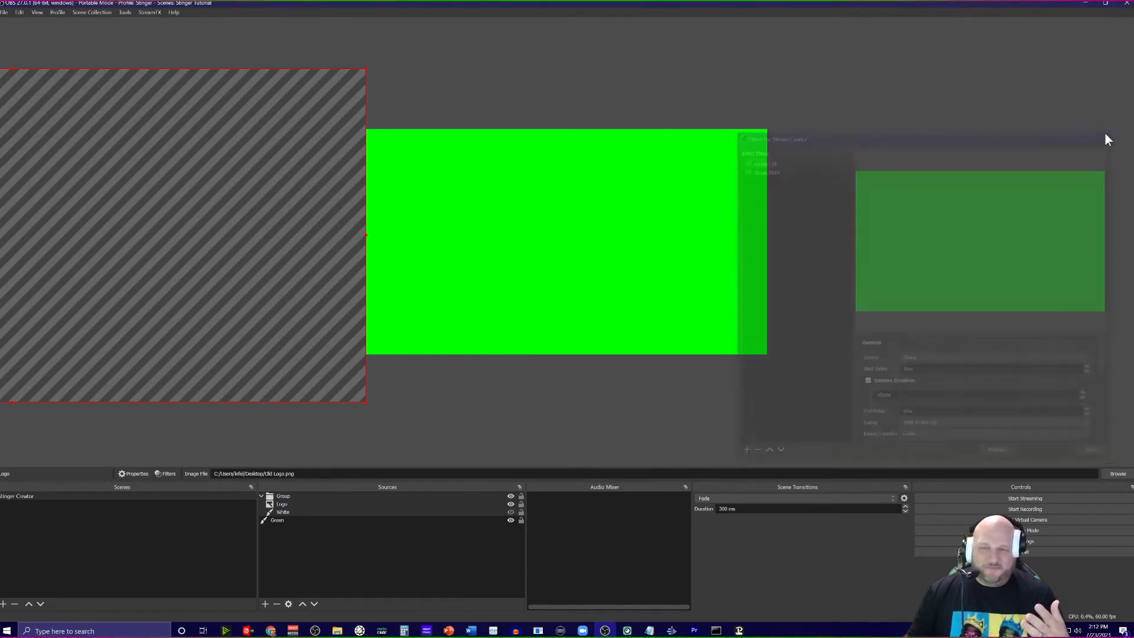
# Switch to NOOBS CMDR and add a recording command set to Start Recording.
pyautogui.click(382, 631)
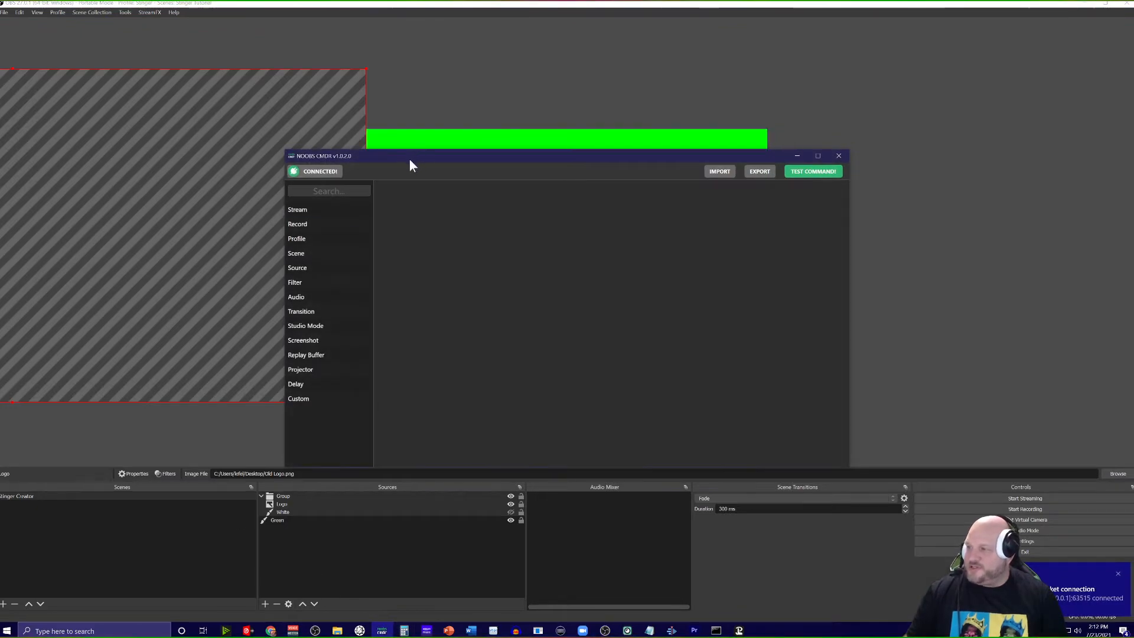
pyautogui.moveTo(409, 157); pyautogui.dragTo(384, 144)
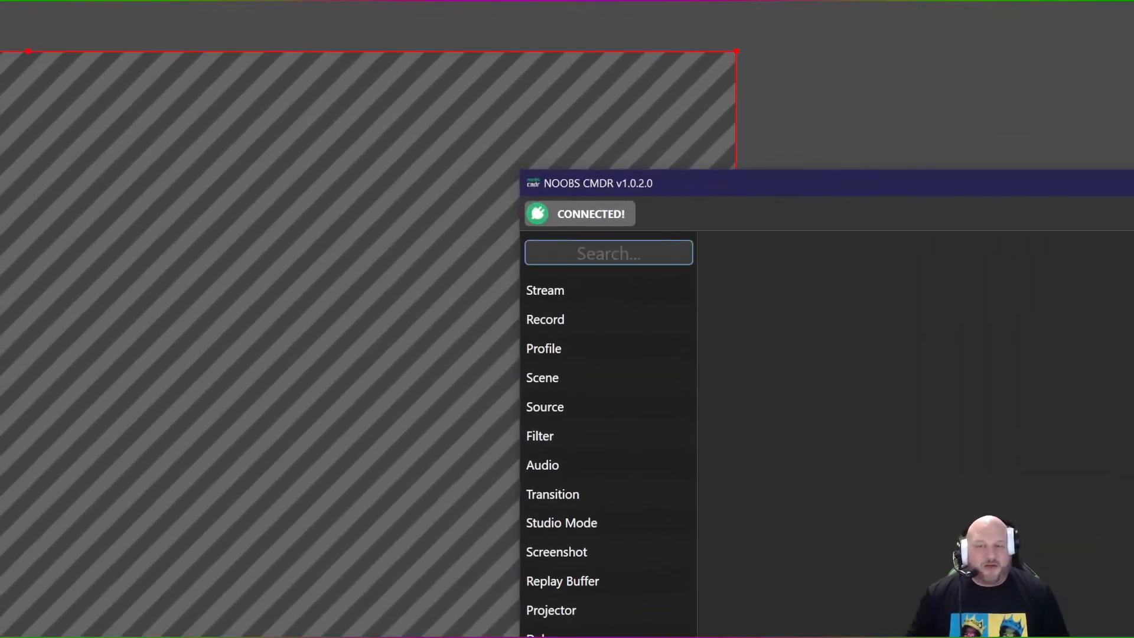
pyautogui.click(615, 322)
pyautogui.click(785, 274)
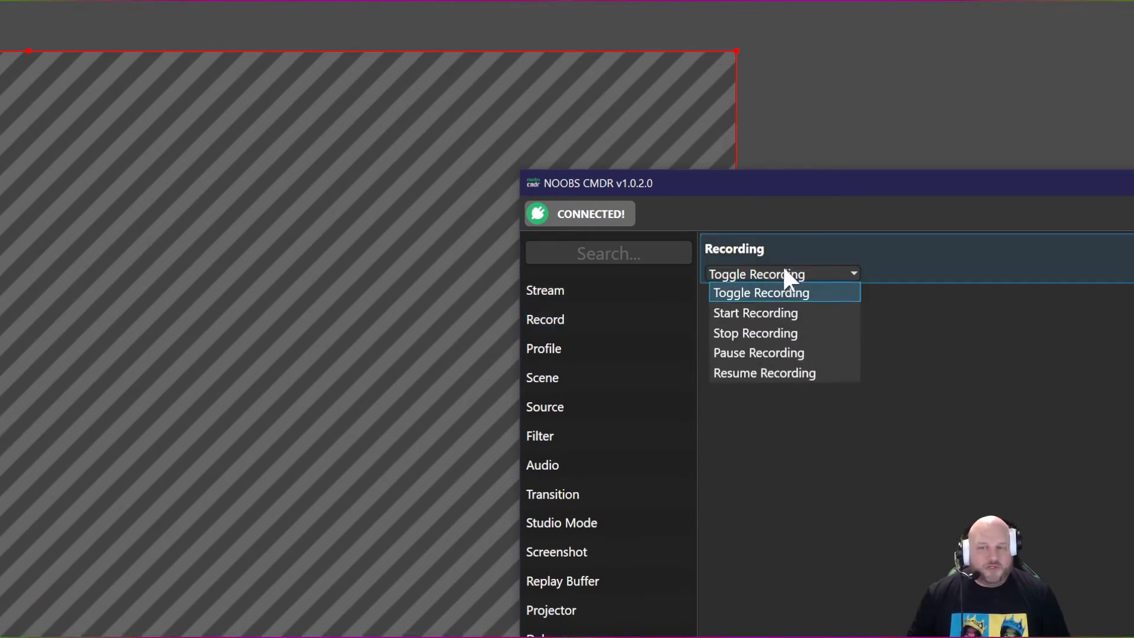
pyautogui.click(782, 315)
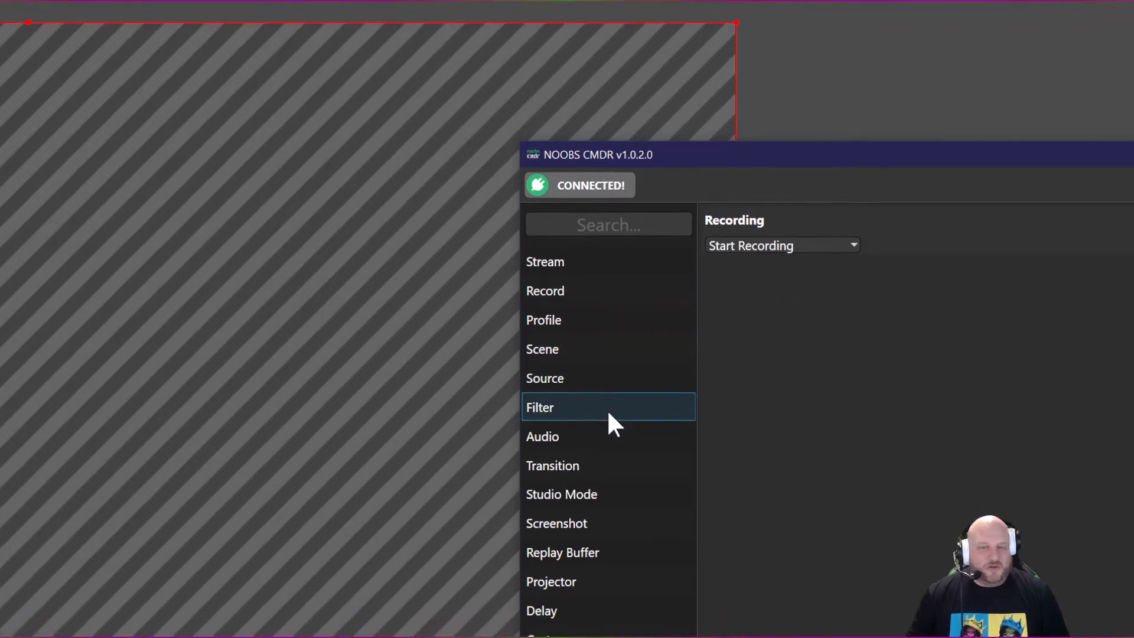
# Add a Show Filter command for Stinger Creator with the filter name Group Right.
pyautogui.click(608, 437)
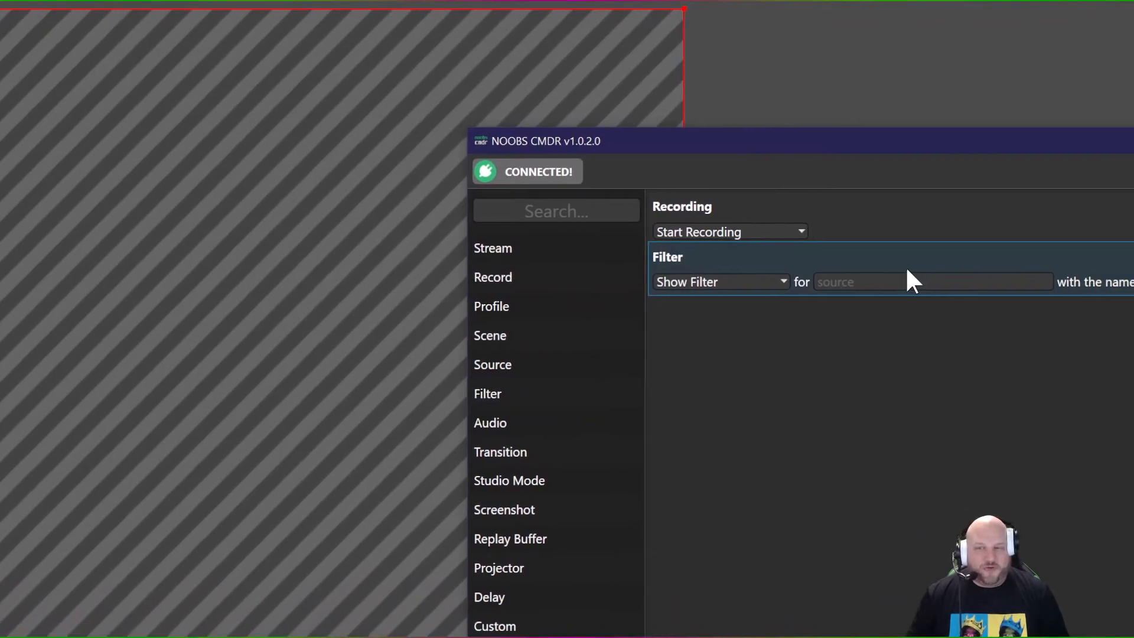
pyautogui.click(952, 282)
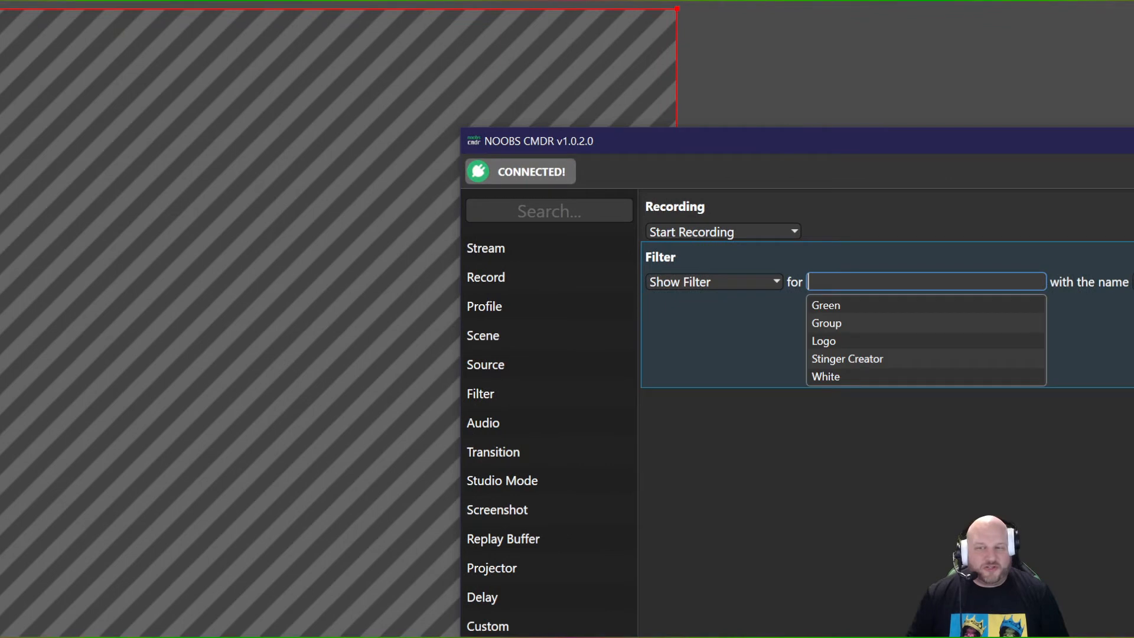
pyautogui.click(863, 356)
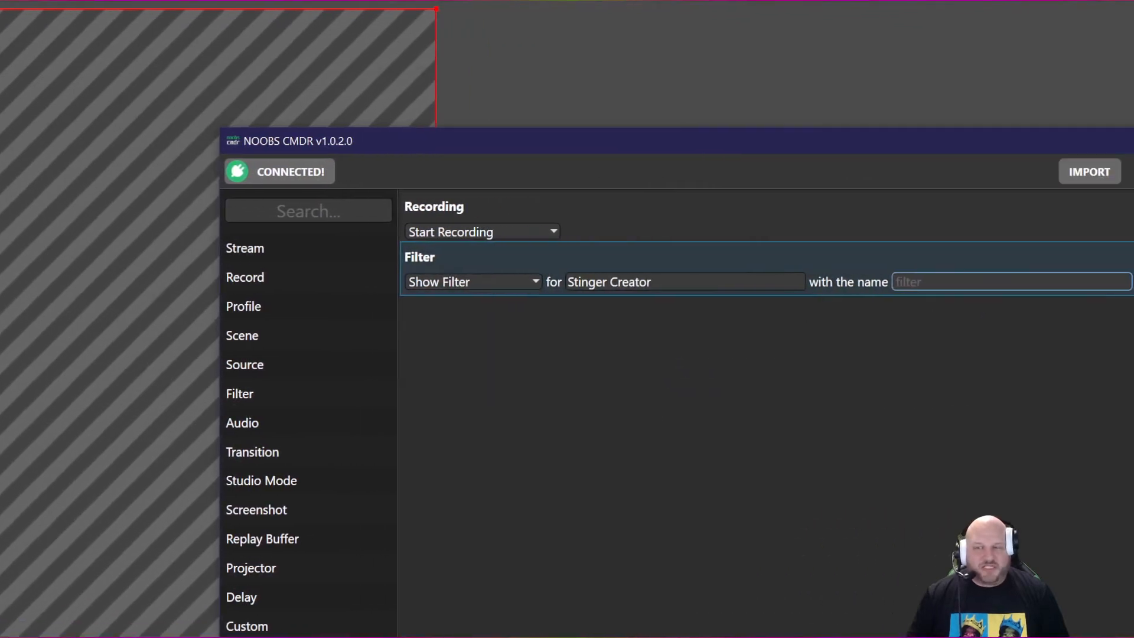
pyautogui.click(1083, 281)
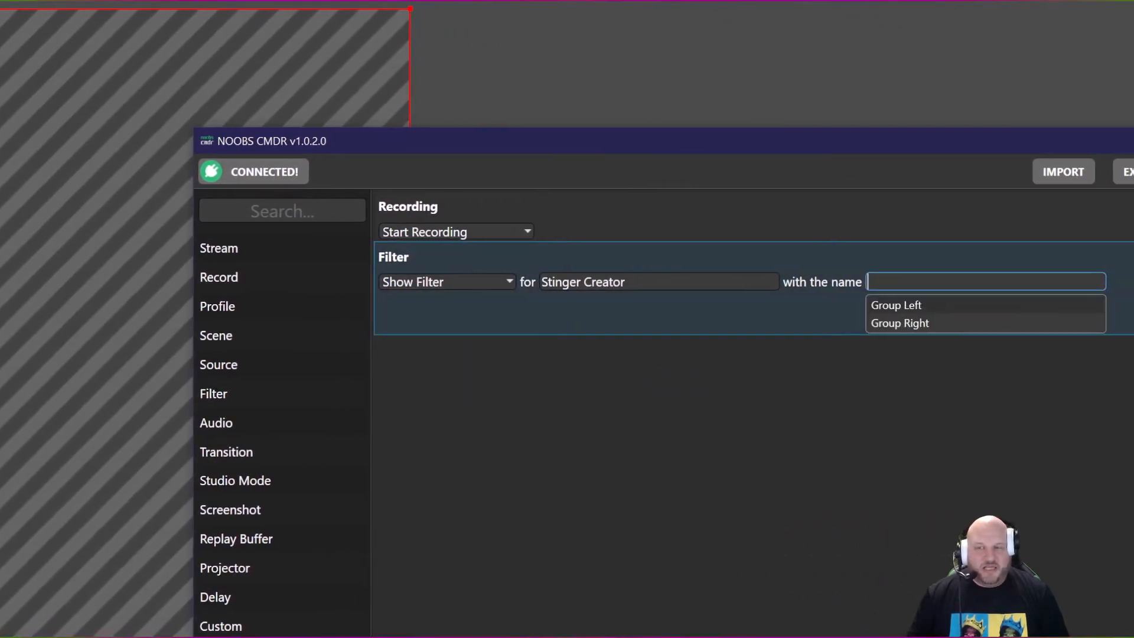
pyautogui.click(886, 323)
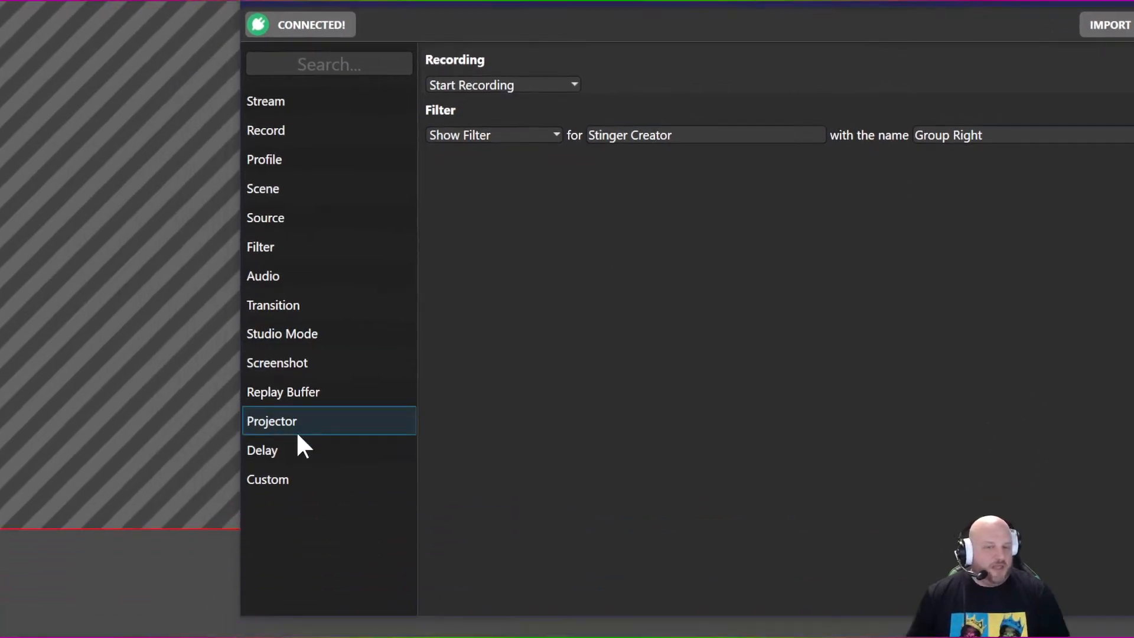
# Append a 2000 ms delay followed by a Stop Recording command.
pyautogui.click(264, 589)
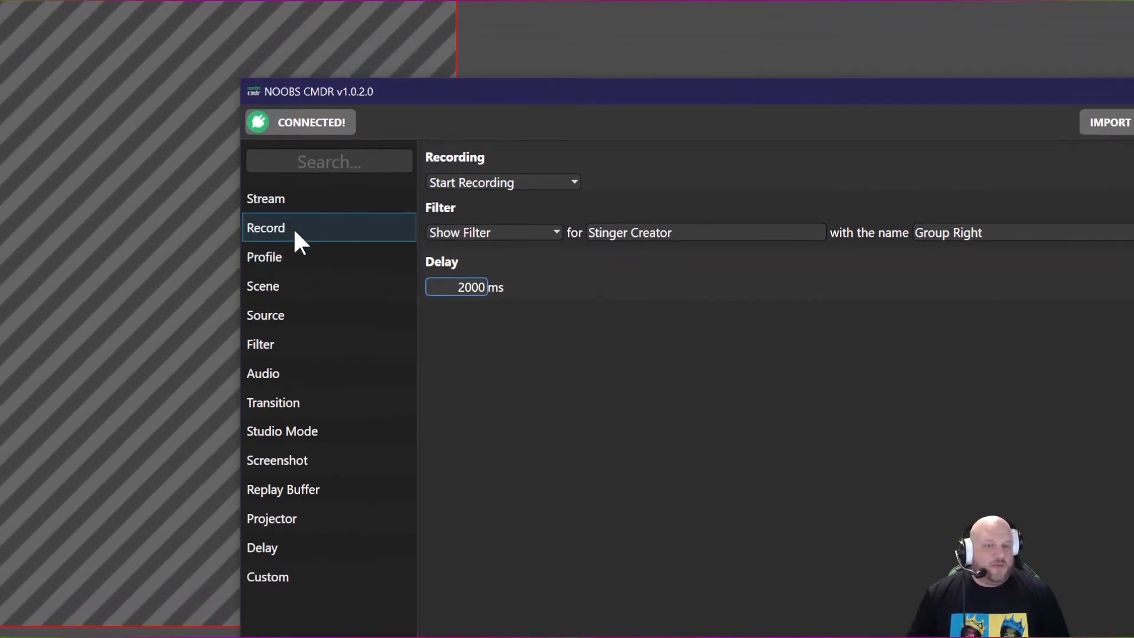
pyautogui.click(293, 190)
pyautogui.click(521, 352)
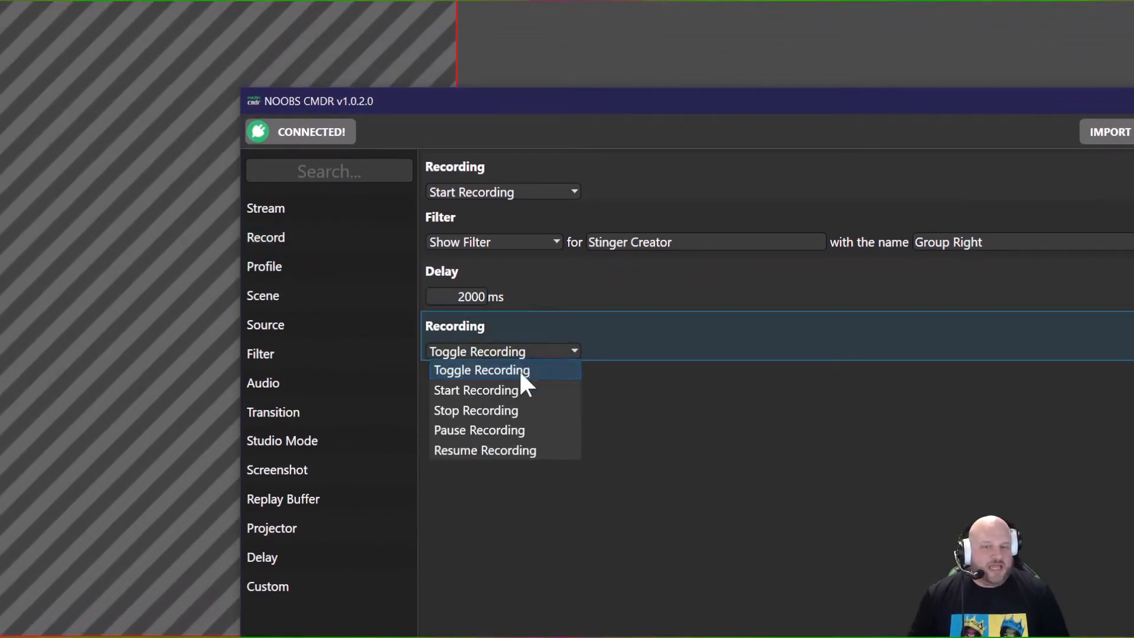
pyautogui.click(507, 409)
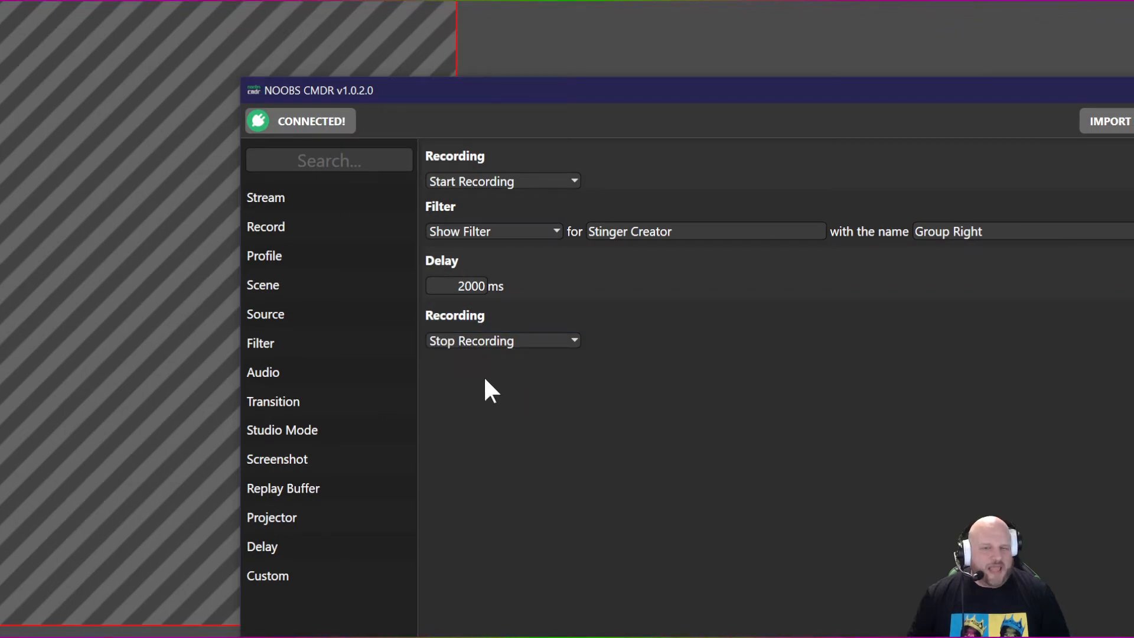
# Add a second Show Filter command for Stinger Creator with the filter name Group Left.
pyautogui.click(332, 345)
pyautogui.click(630, 391)
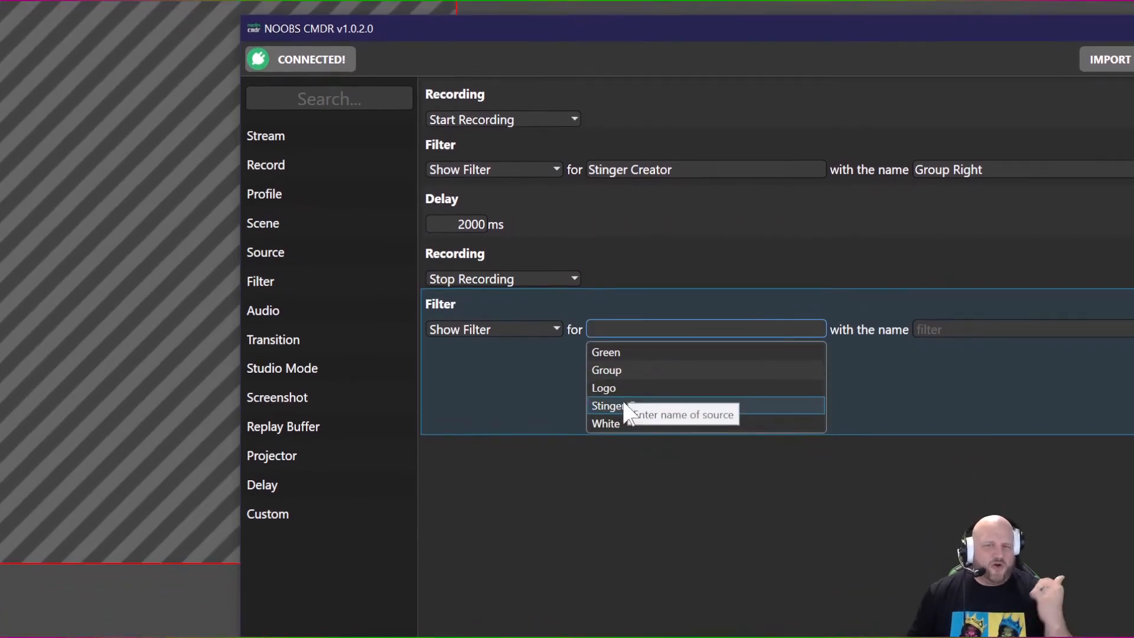
pyautogui.click(629, 414)
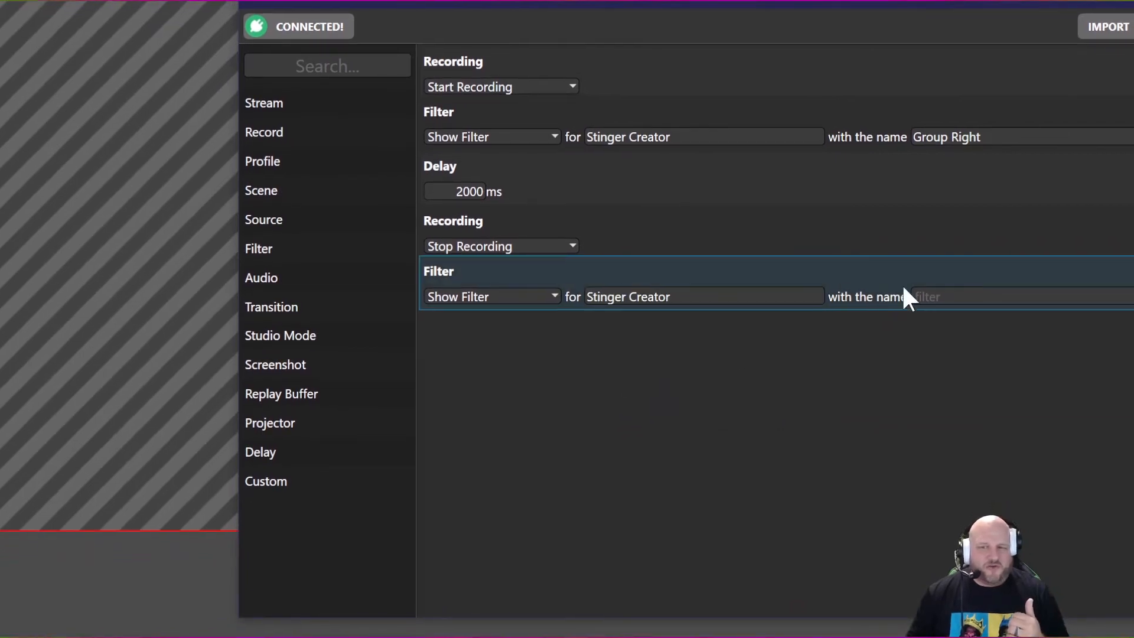
pyautogui.click(920, 296)
pyautogui.click(945, 318)
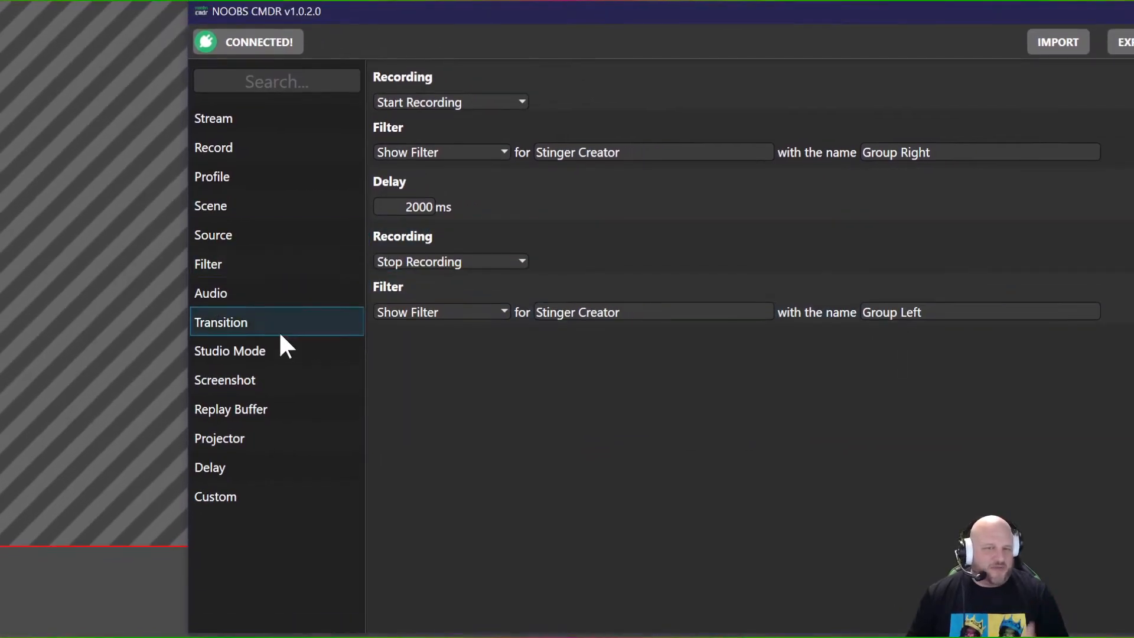
# Insert a 500 ms delay between Stop Recording and the Group Left filter command.
pyautogui.click(263, 451)
pyautogui.moveTo(478, 284); pyautogui.dragTo(461, 257)
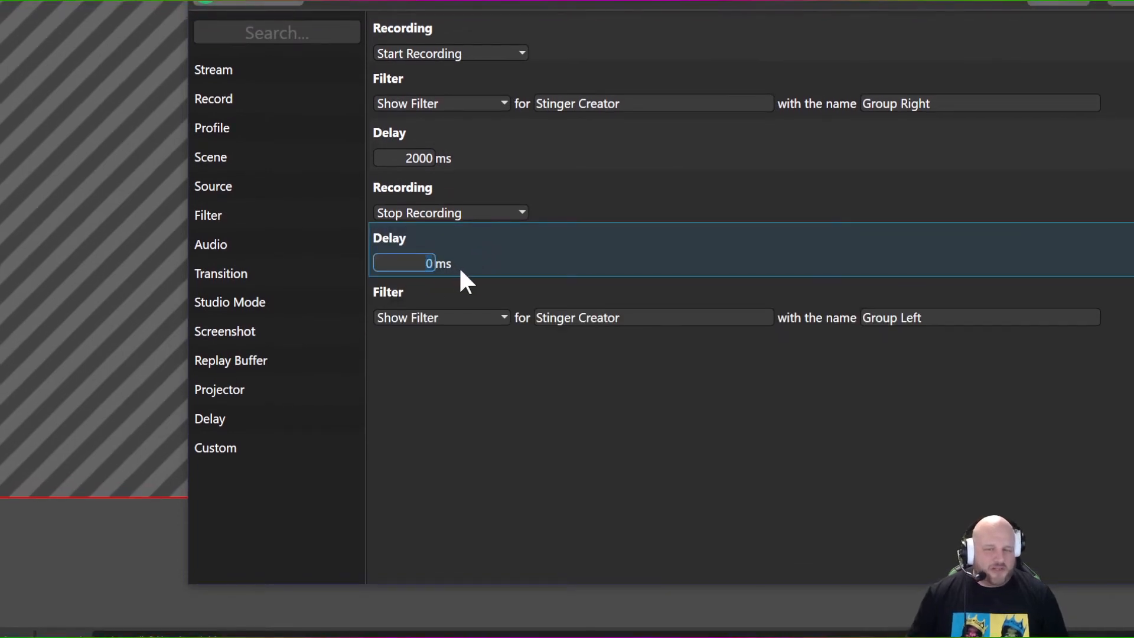
pyautogui.write('500')
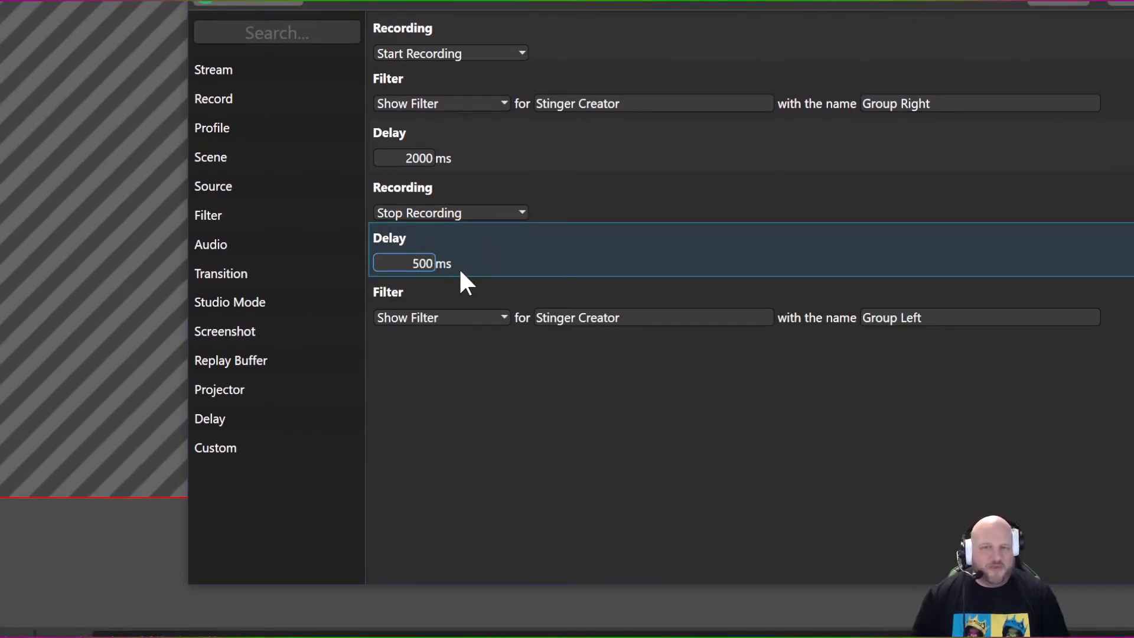
pyautogui.click(650, 107)
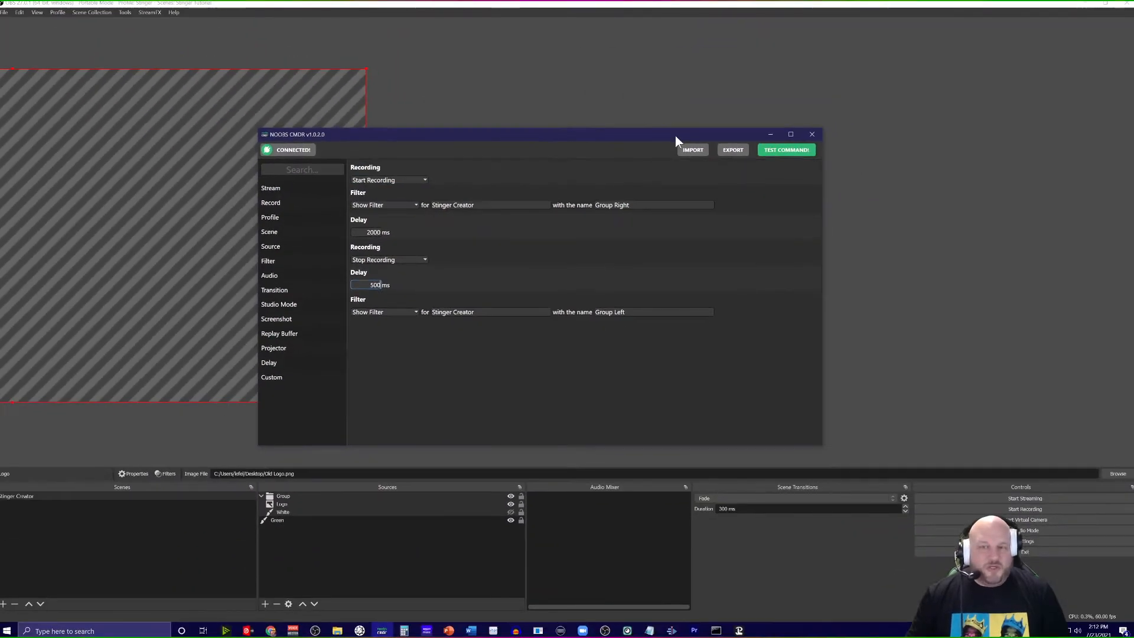
# Move the NOOBS CMDR window off the canvas and test the command sequence to record the logo pass over green.
pyautogui.moveTo(675, 136); pyautogui.dragTo(194, 146)
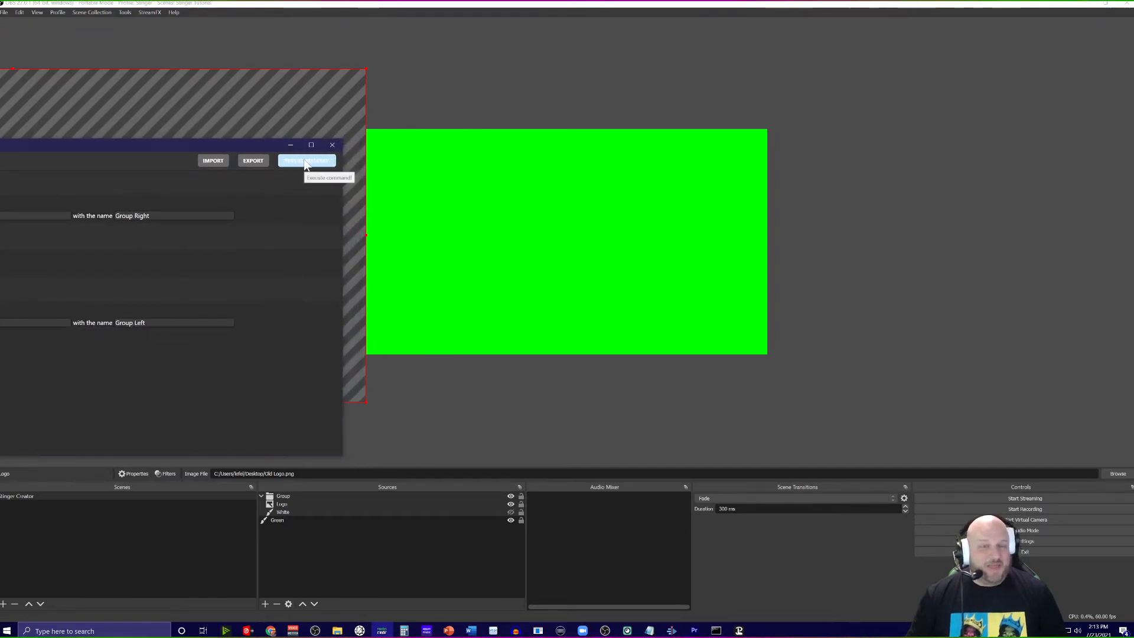
pyautogui.click(306, 165)
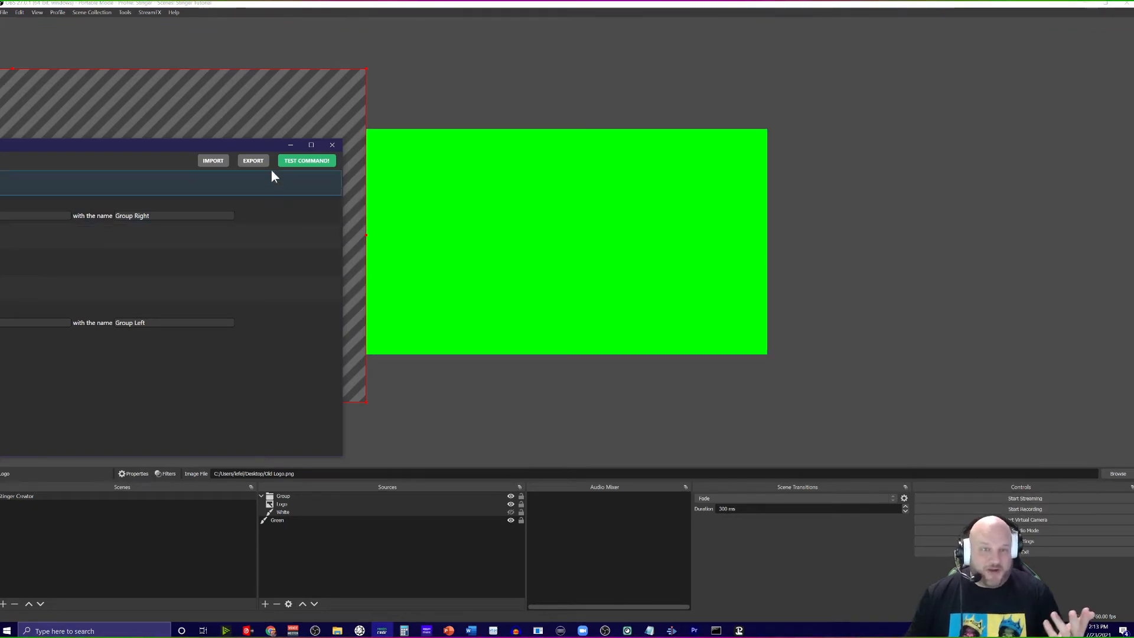
pyautogui.click(304, 163)
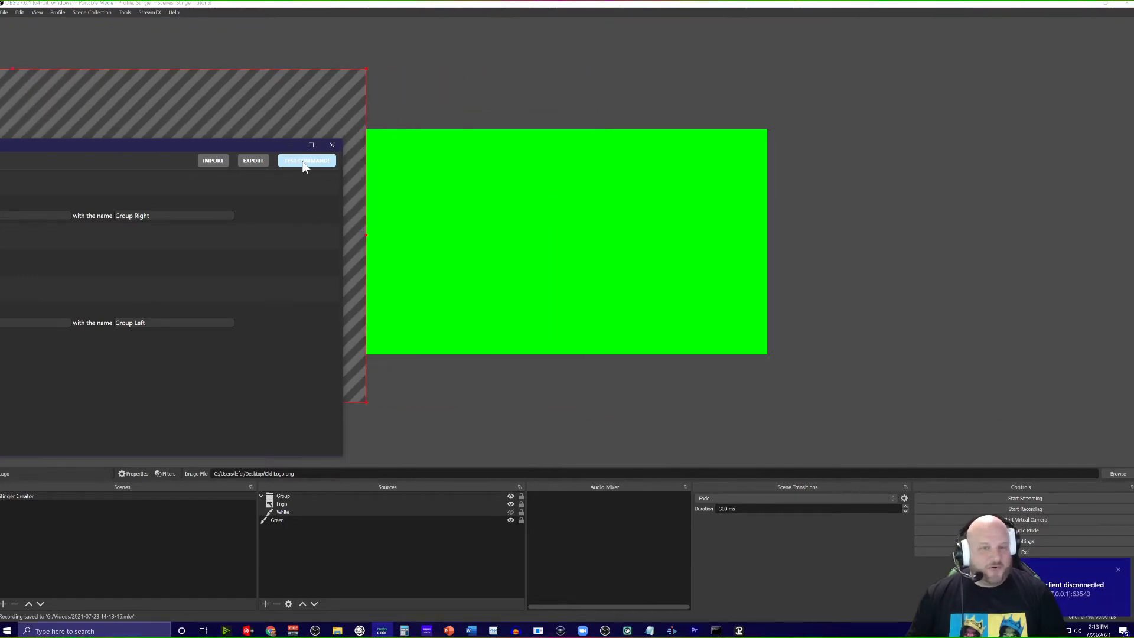
pyautogui.moveTo(208, 144); pyautogui.dragTo(592, 117)
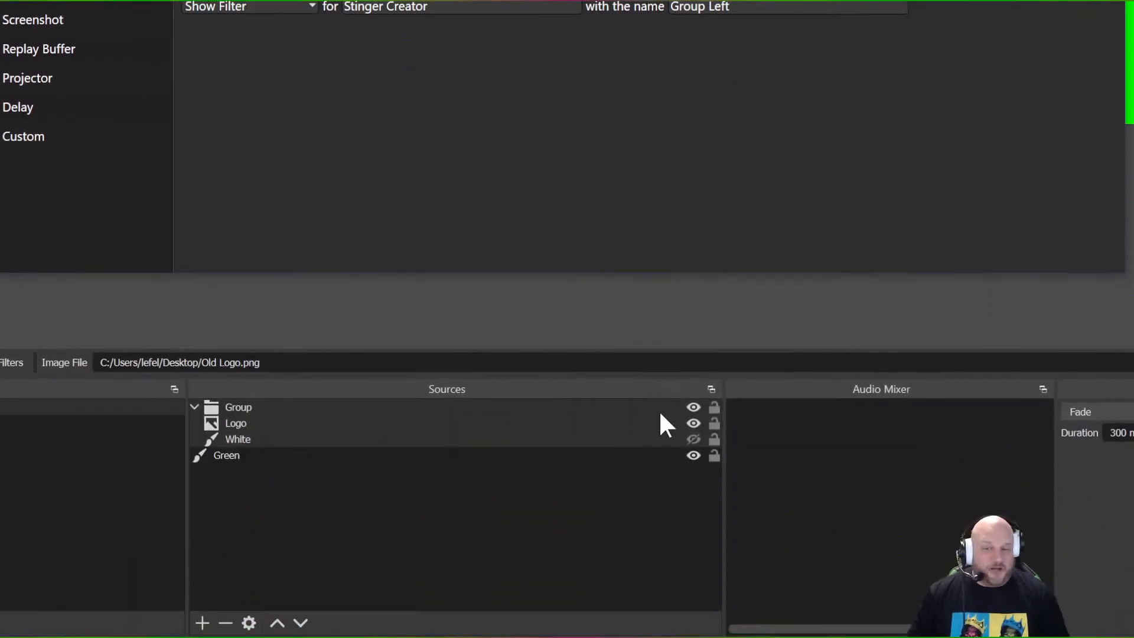
# In OBS, show the White source and hide the Logo and Green sources.
pyautogui.click(694, 399)
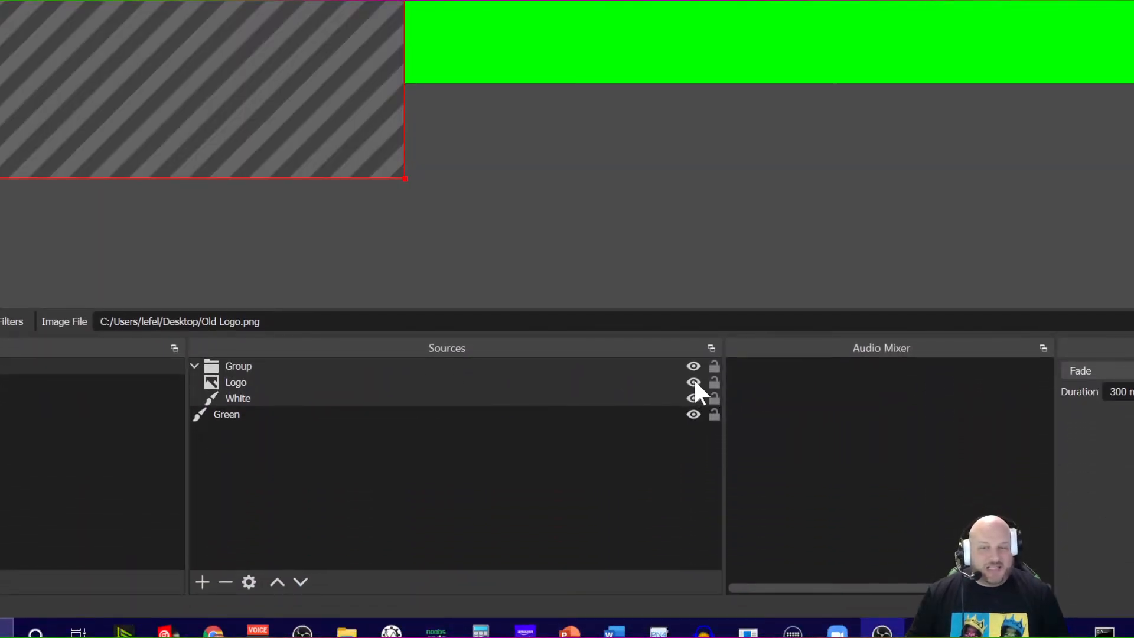
pyautogui.click(693, 382)
pyautogui.click(694, 414)
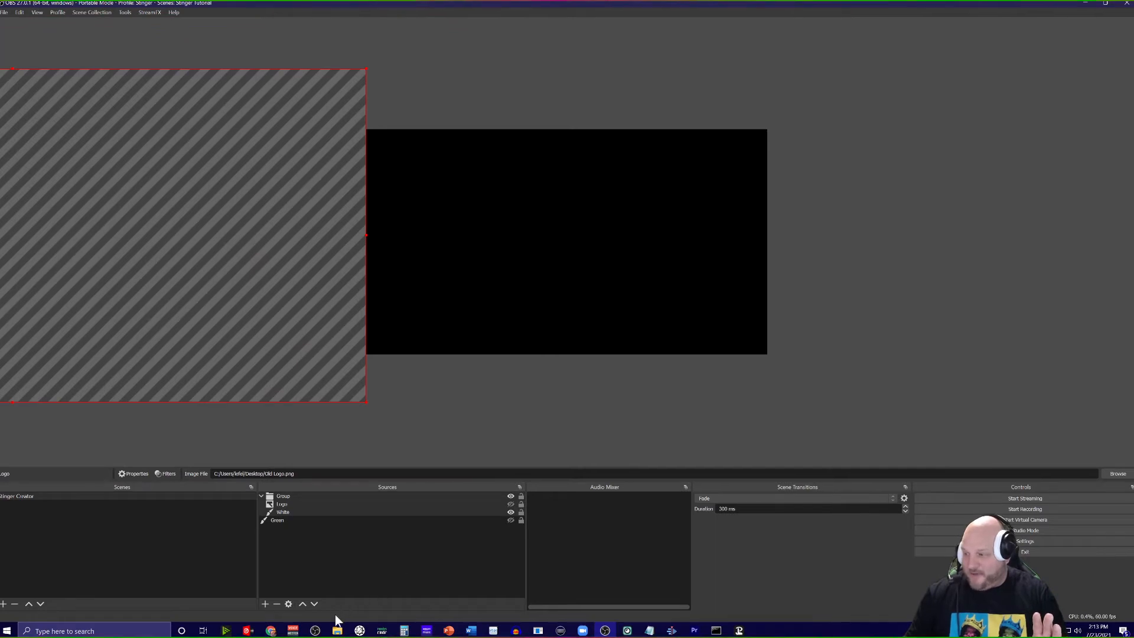
# Return to NOOBS CMDR, test the command sequence to record the white panel over black, and close its window.
pyautogui.click(390, 631)
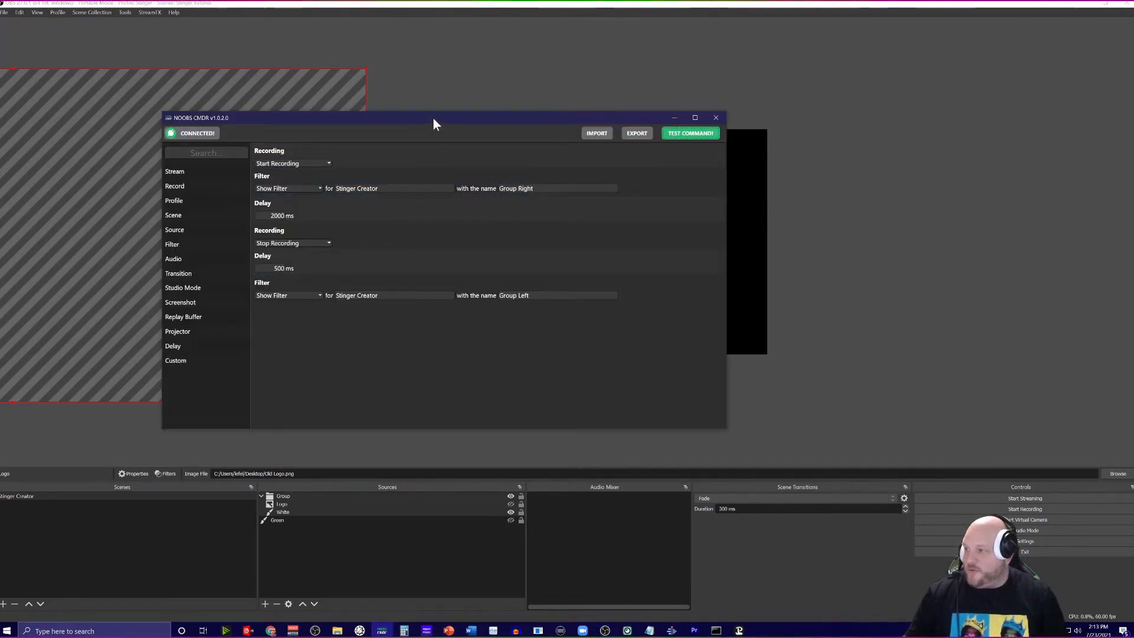
pyautogui.moveTo(433, 118); pyautogui.dragTo(247, 222)
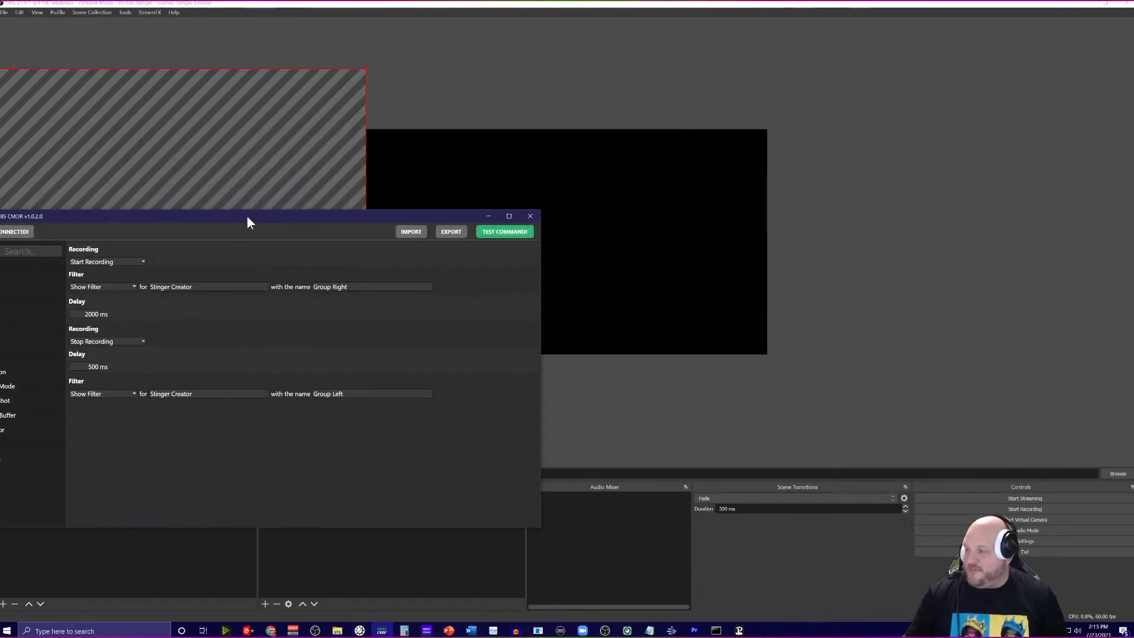
pyautogui.click(494, 233)
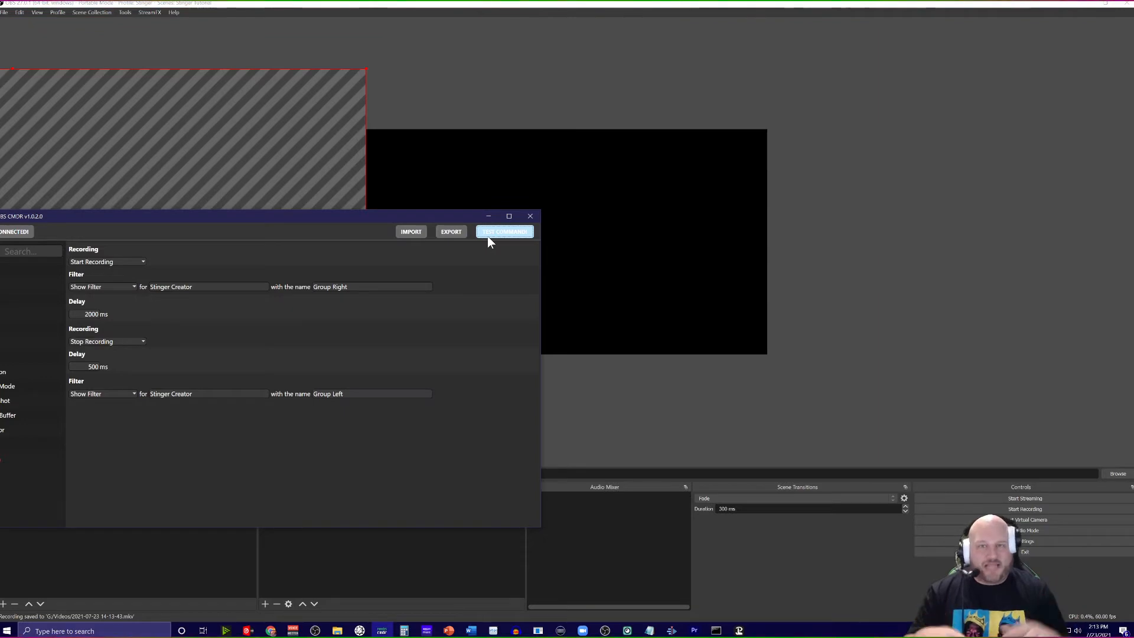
pyautogui.click(525, 219)
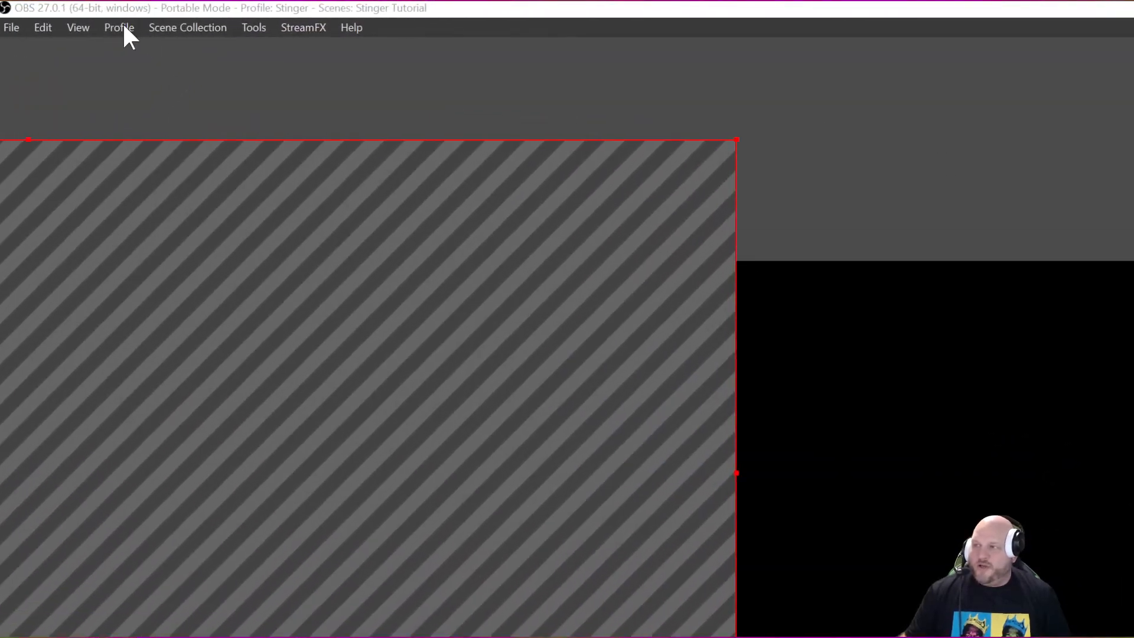
# Create a new OBS profile named 3840x1080 with the auto-configuration wizard enabled.
pyautogui.click(124, 28)
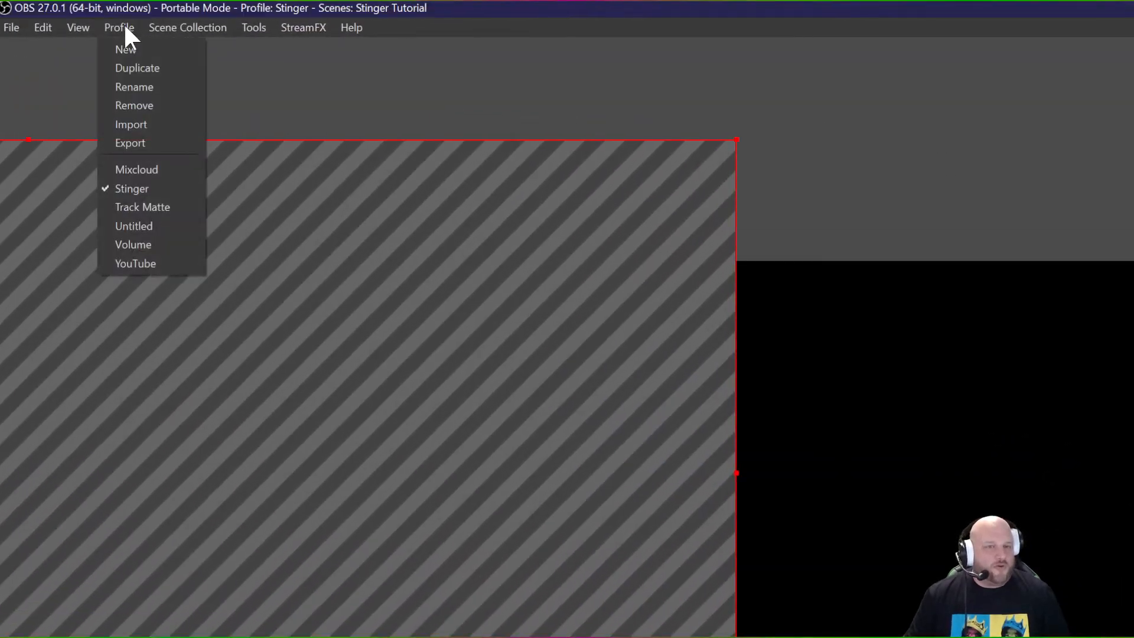
pyautogui.click(140, 49)
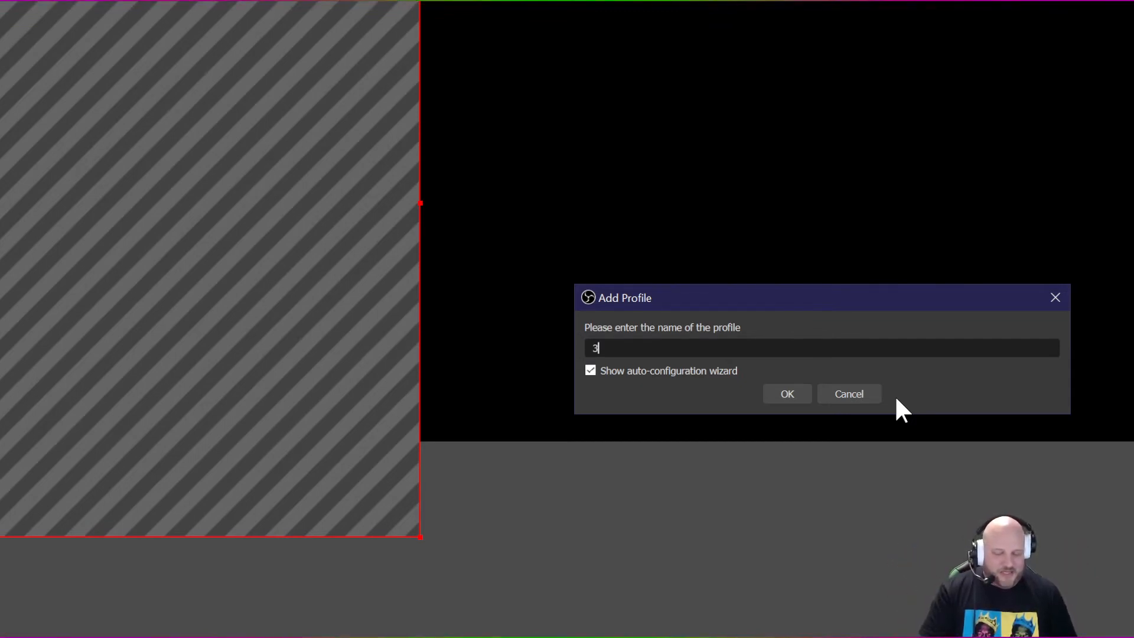
pyautogui.write('40')
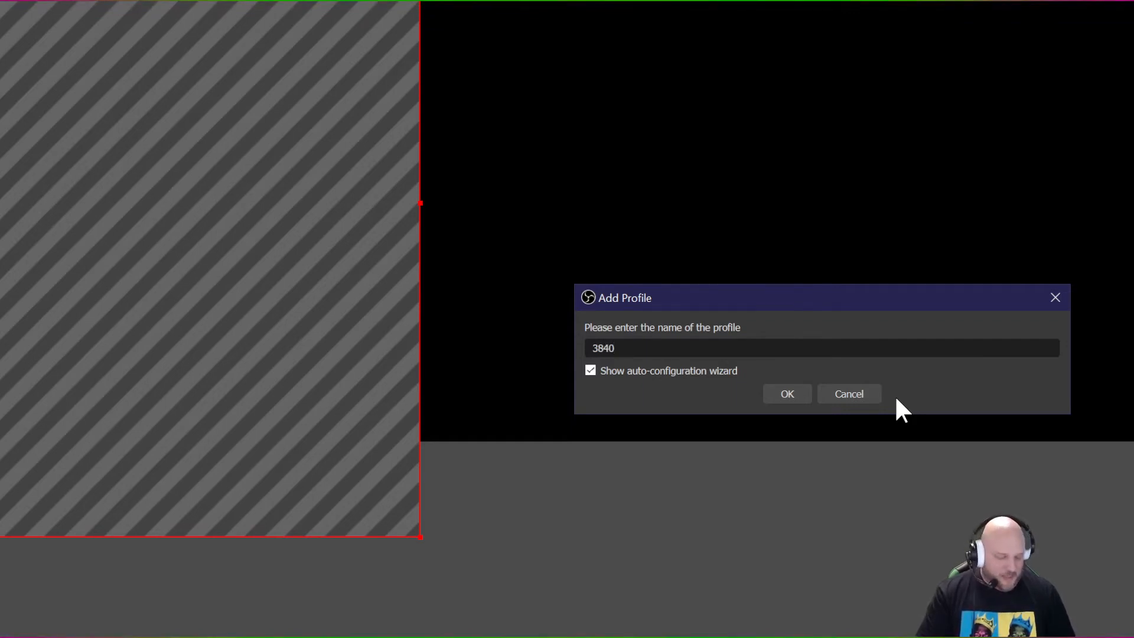
pyautogui.write('x1080')
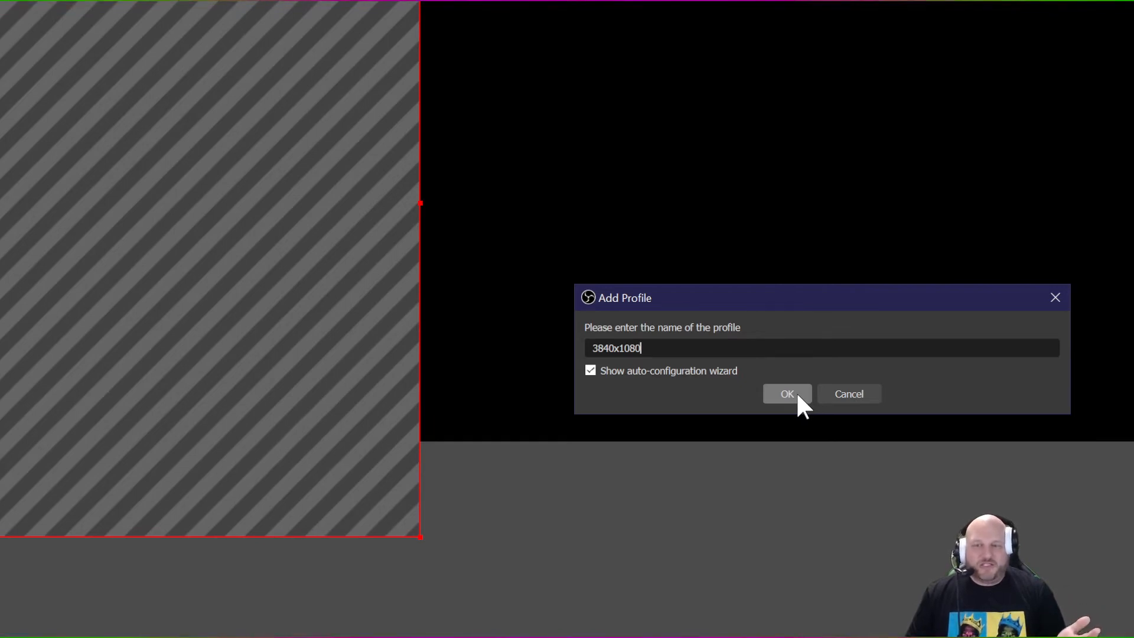
pyautogui.click(796, 391)
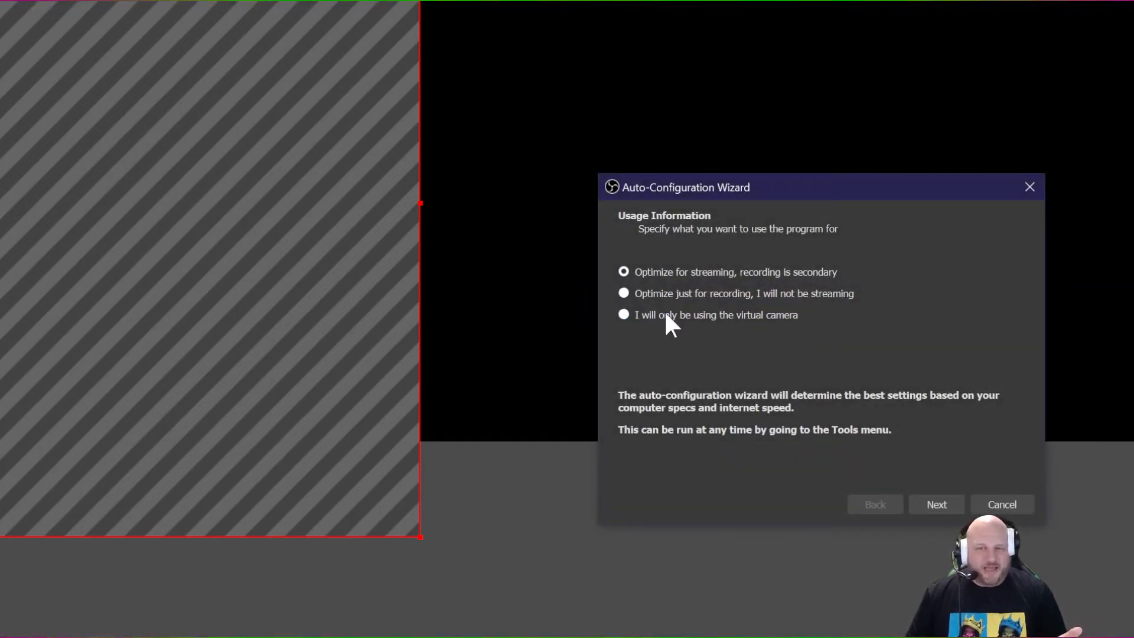
# Set the auto-configuration wizard's usage to virtual camera only and proceed through the wizard.
pyautogui.click(667, 316)
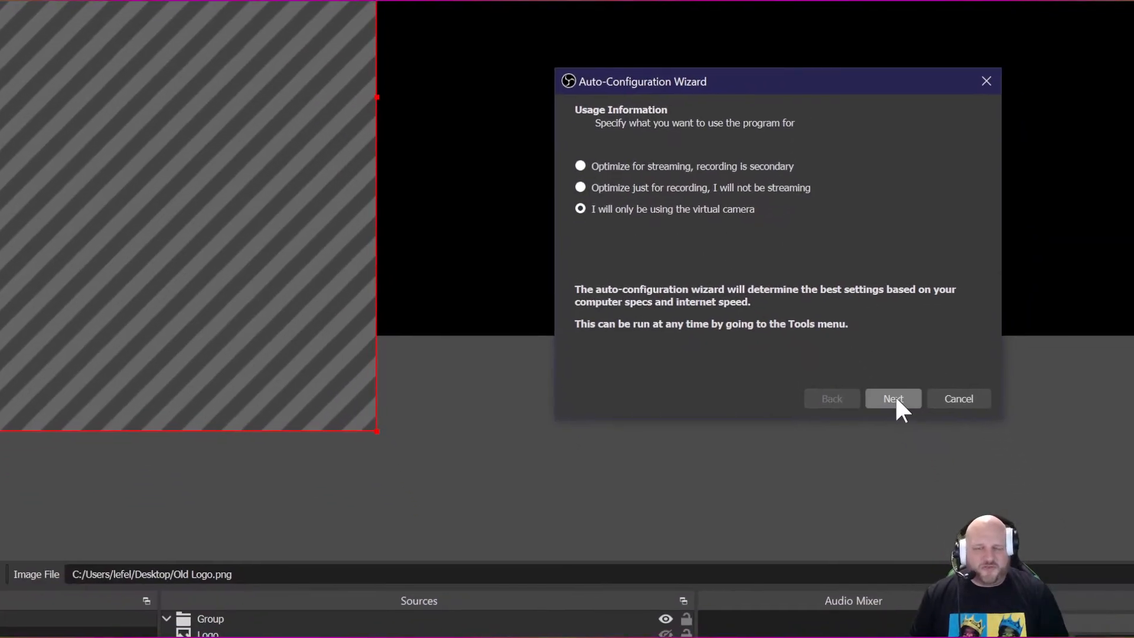
pyautogui.click(938, 503)
pyautogui.click(895, 396)
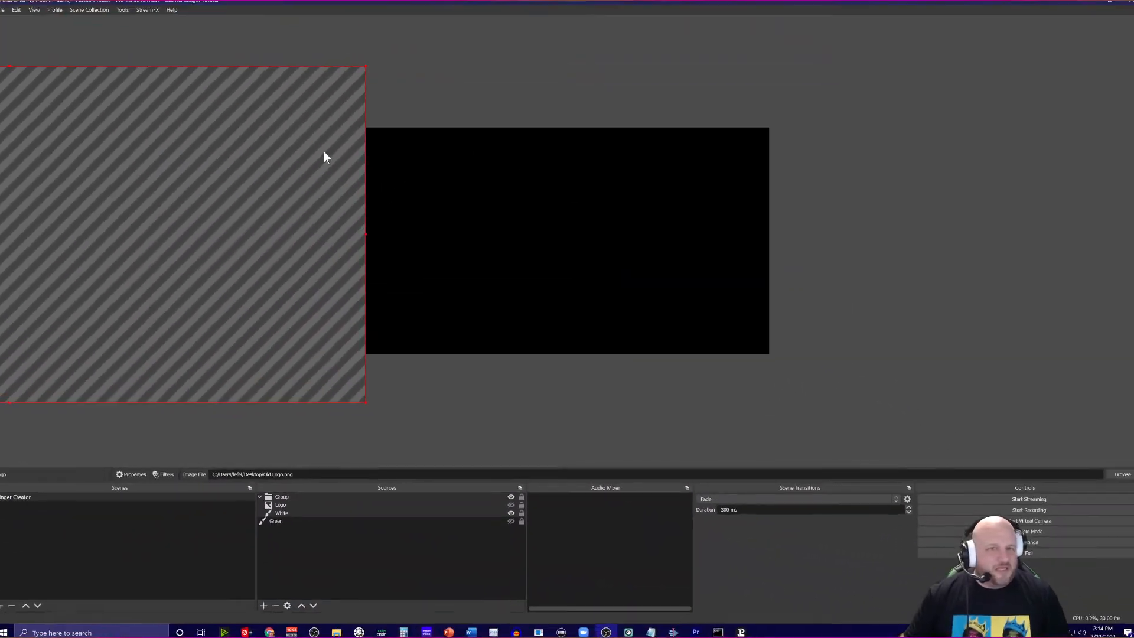
pyautogui.click(59, 12)
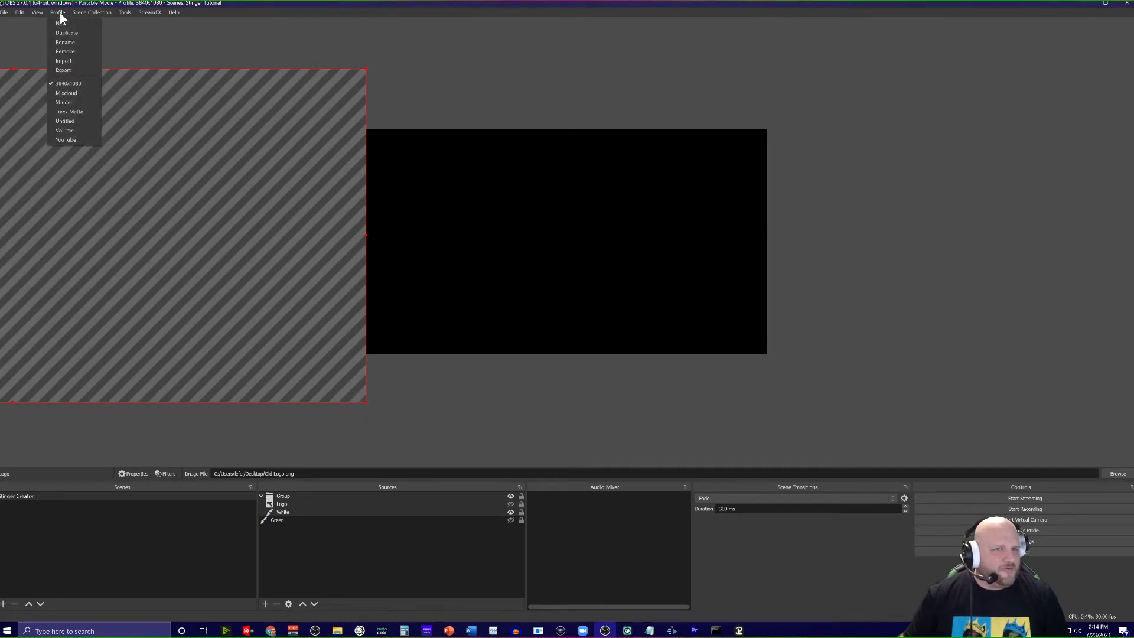
pyautogui.click(873, 215)
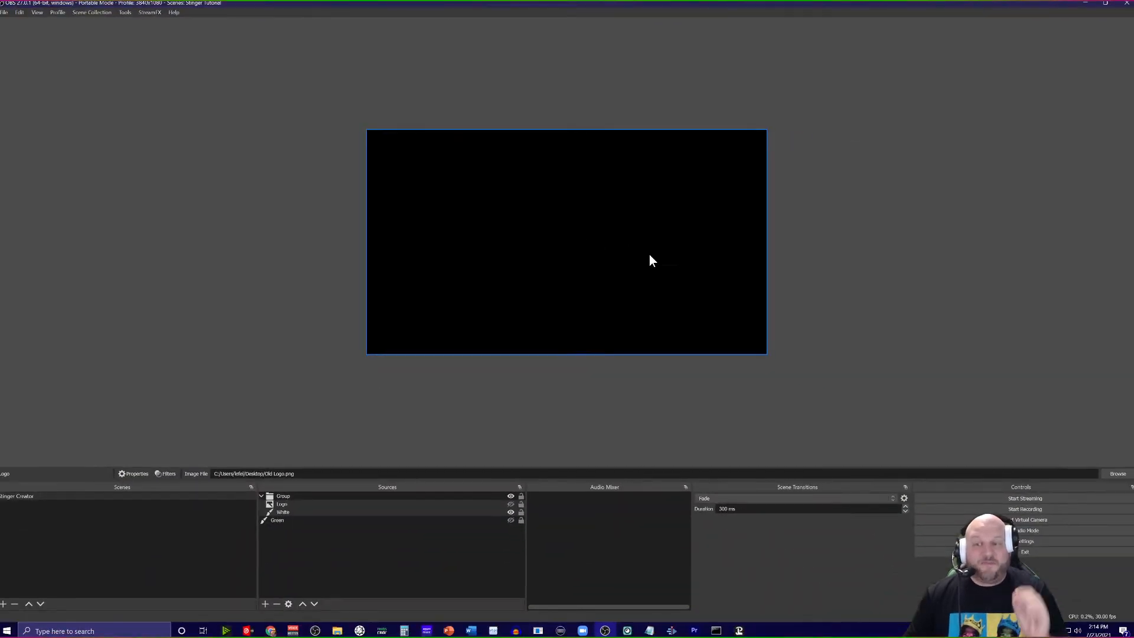
# In the video settings, set both the base and output resolutions to 3840x1080 and the frame rate to 60 FPS.
pyautogui.click(1029, 542)
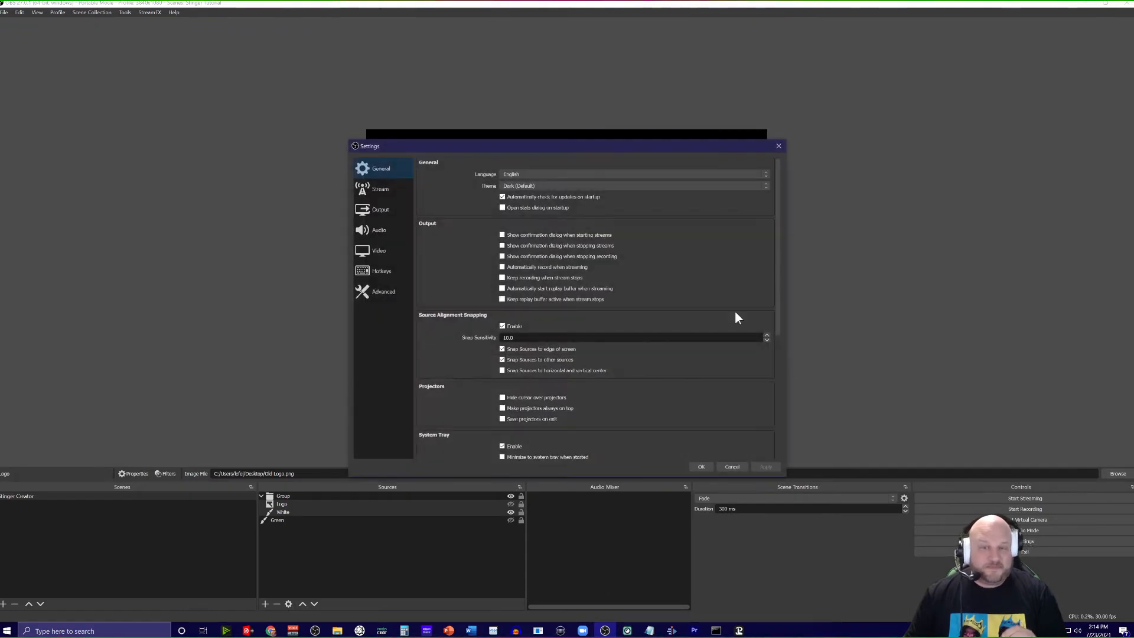
pyautogui.click(381, 251)
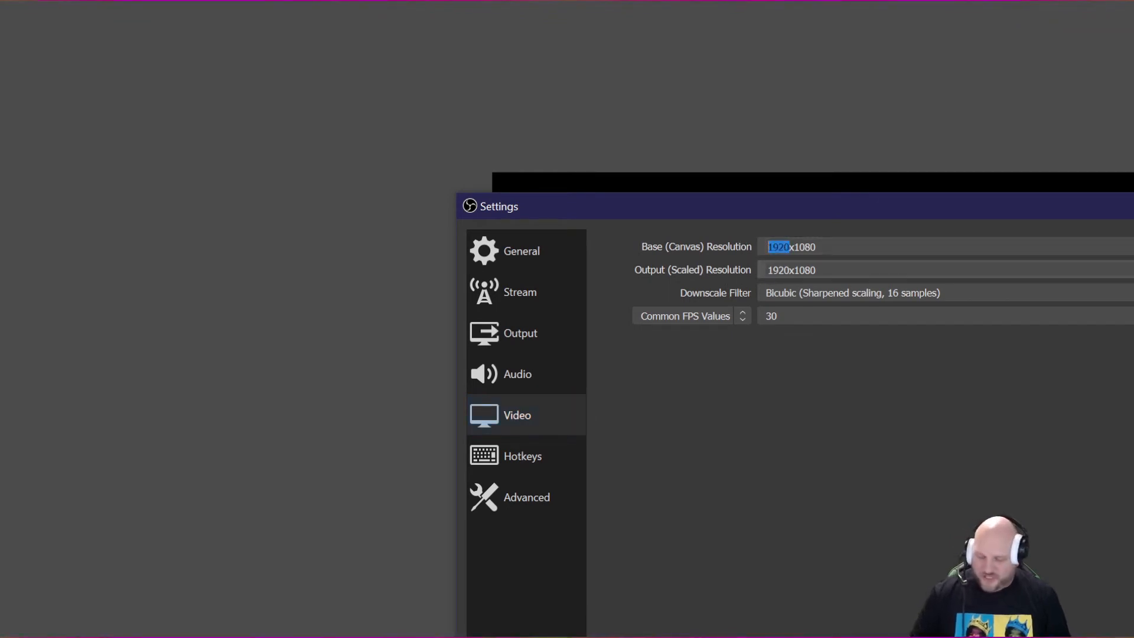
pyautogui.write('3840')
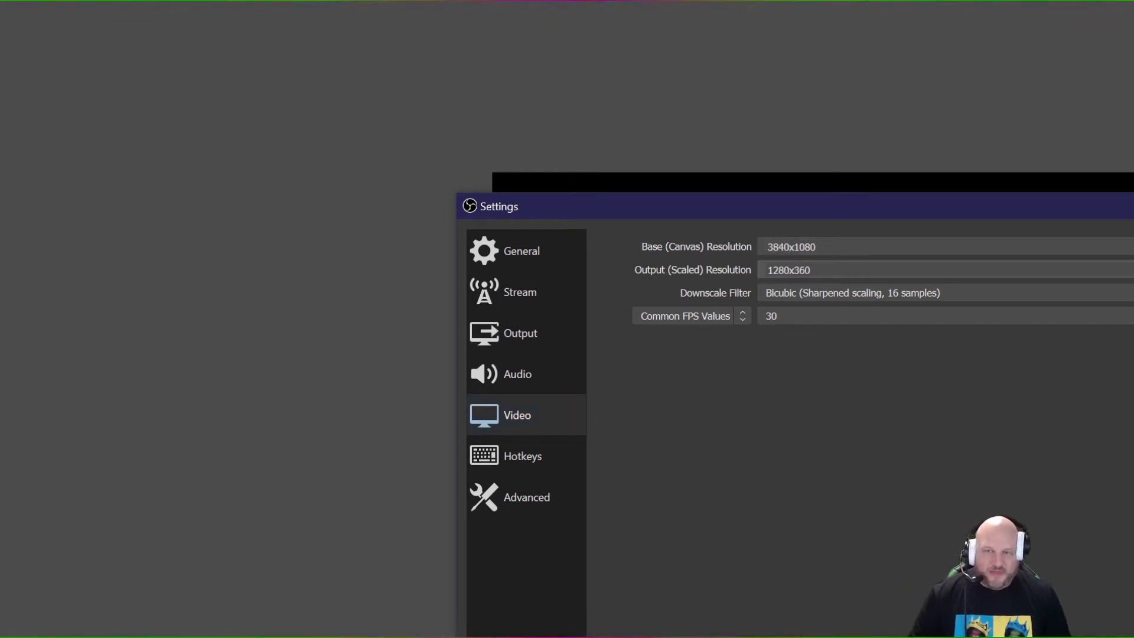
pyautogui.press('Tab')
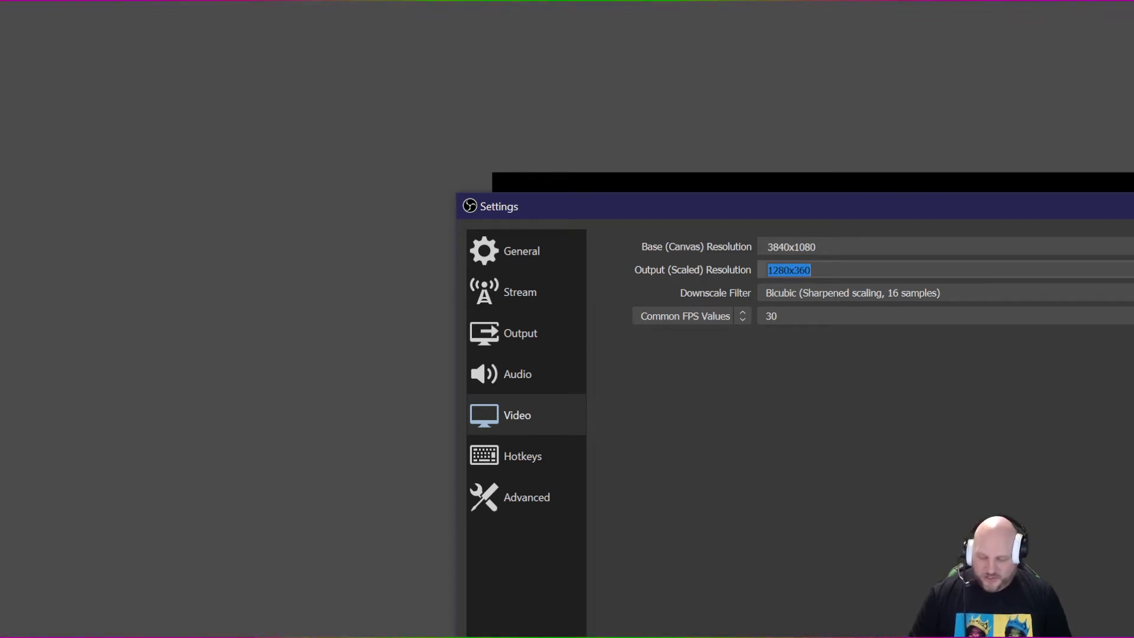
pyautogui.write('3840x1080')
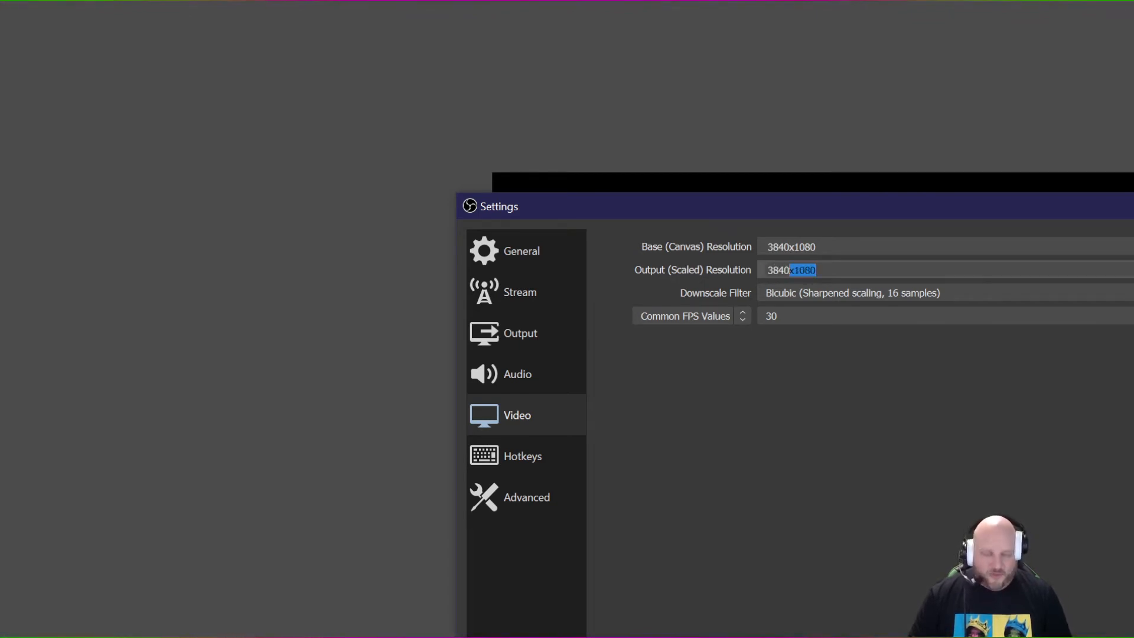
pyautogui.click(702, 322)
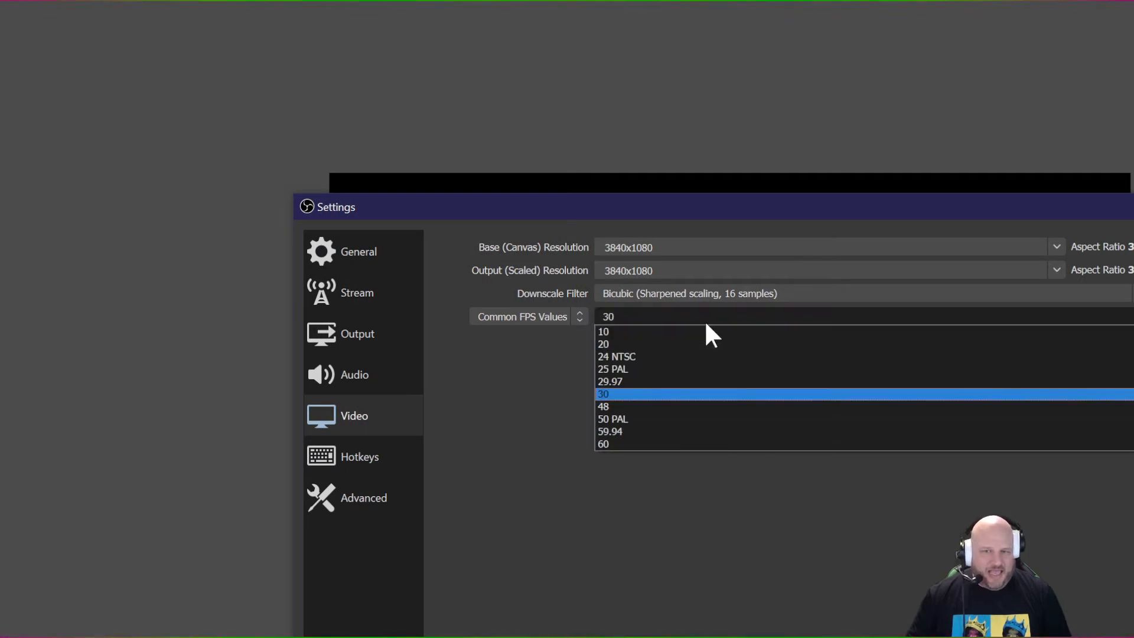
pyautogui.click(693, 399)
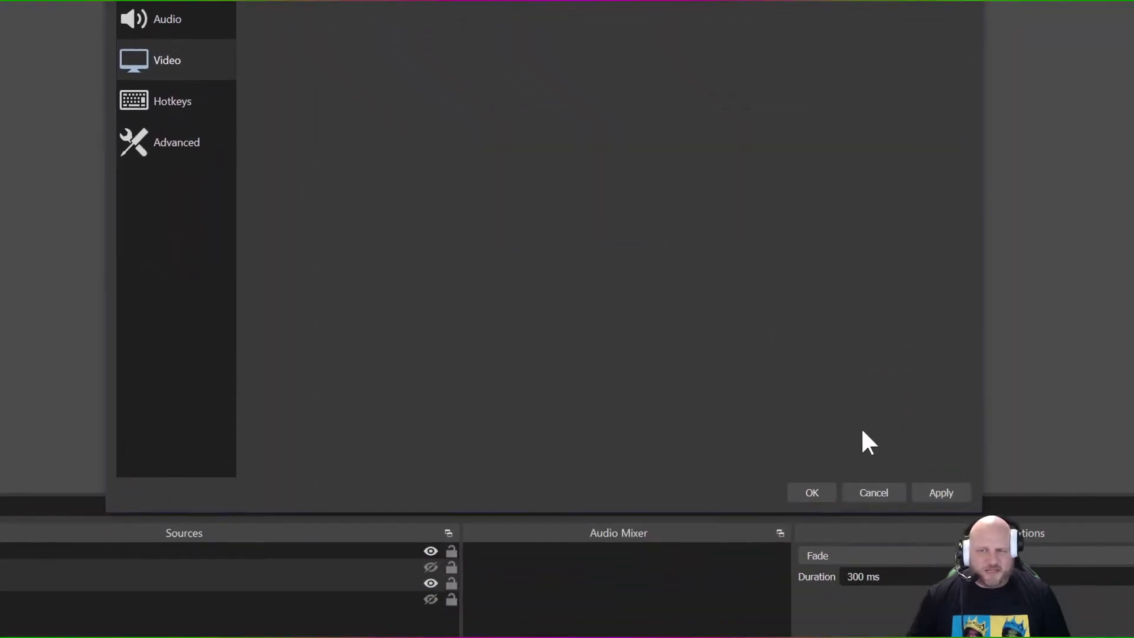
pyautogui.click(810, 495)
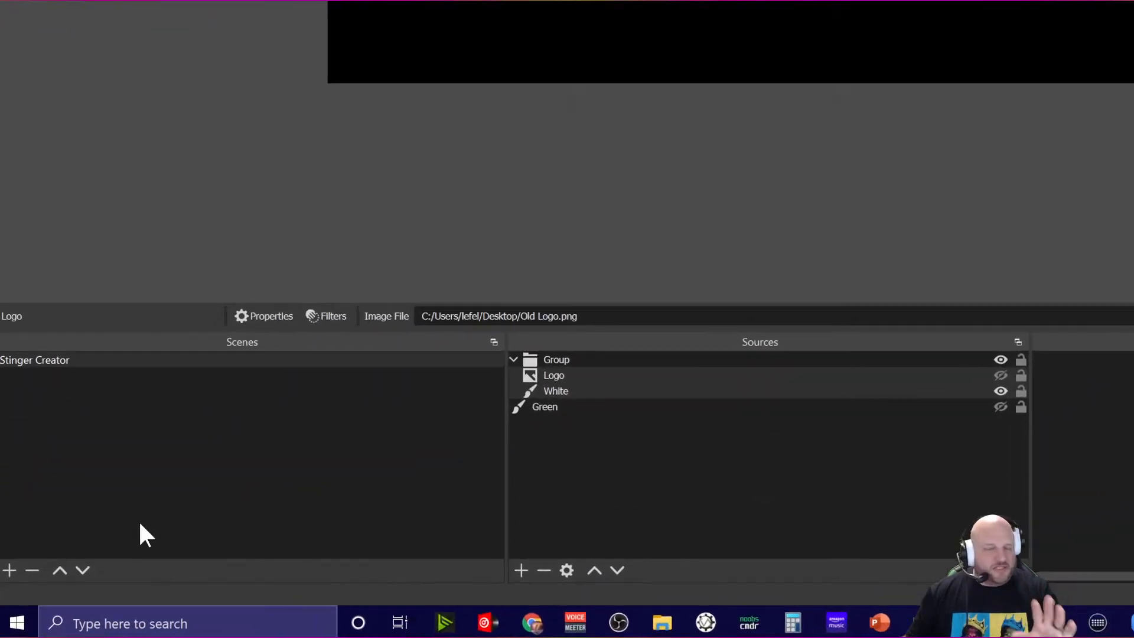
# Add a new scene named Track Matte Creator.
pyautogui.click(10, 570)
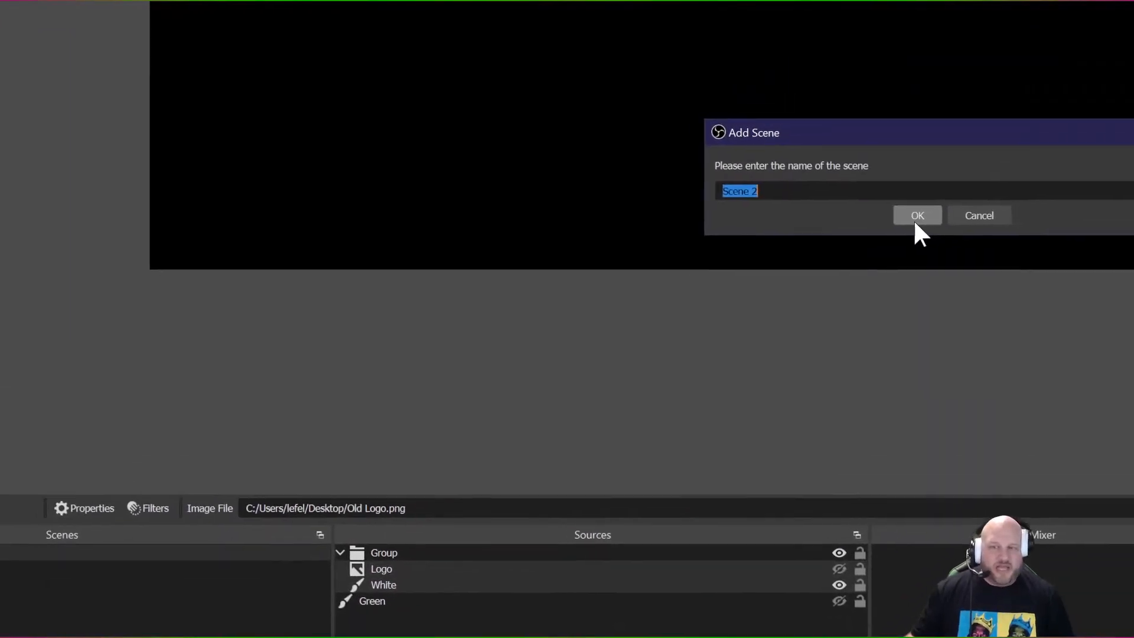
pyautogui.write('Track Ma')
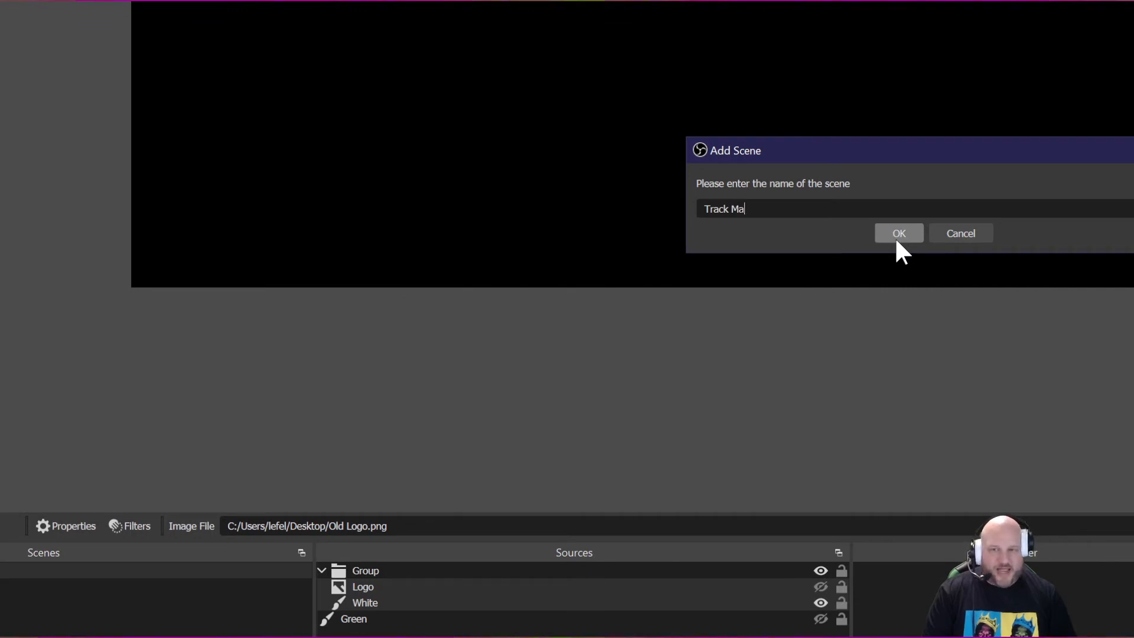
pyautogui.write('tte Creation')
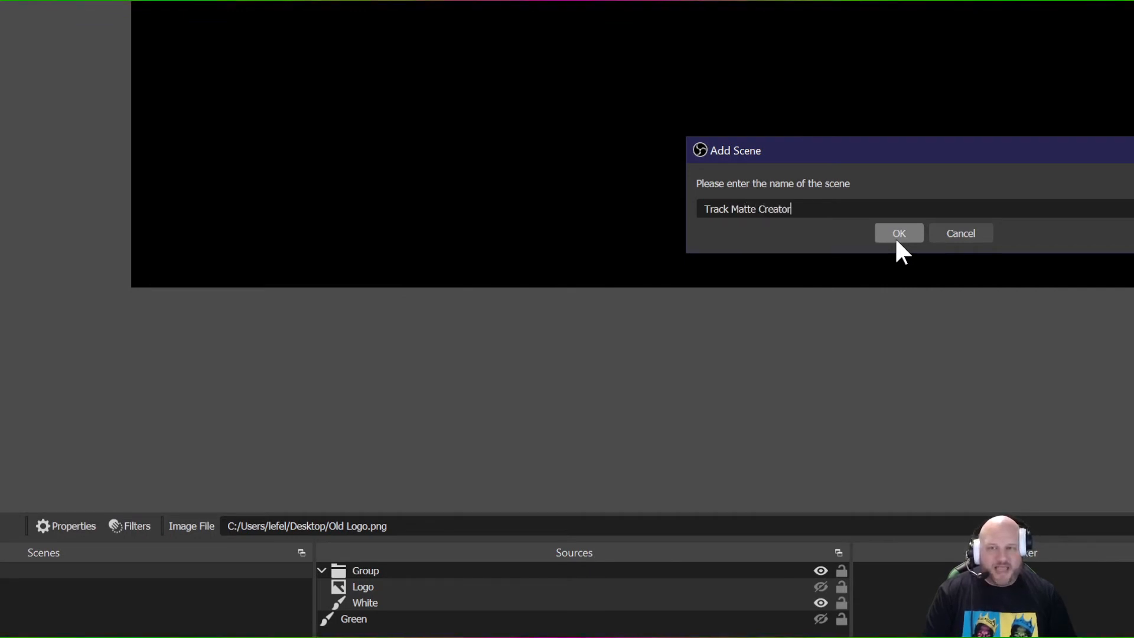
pyautogui.click(896, 236)
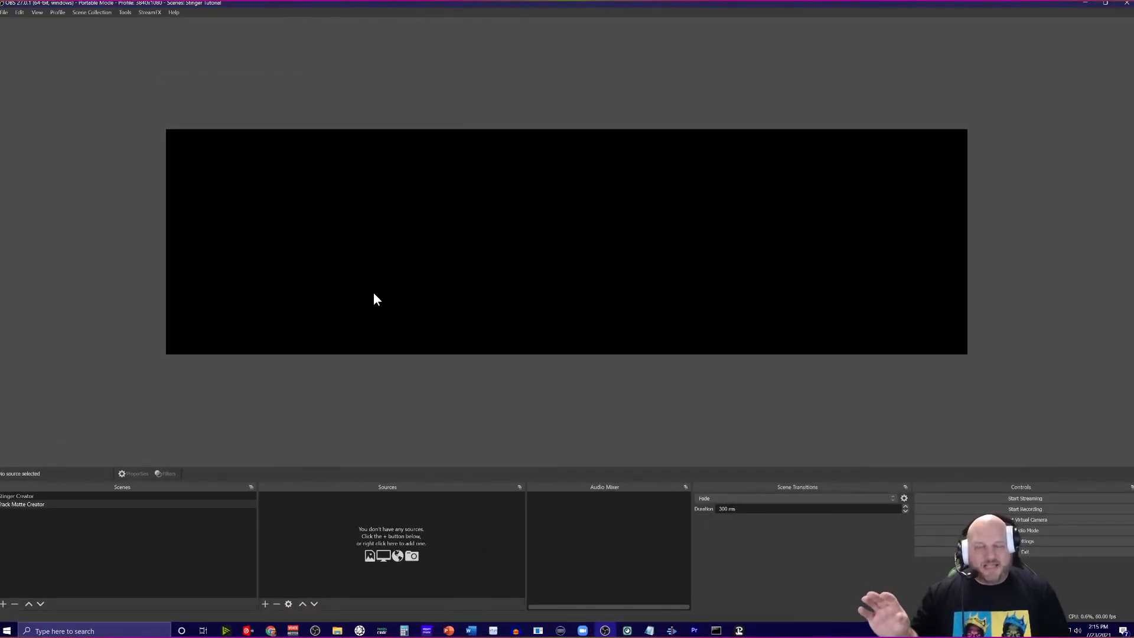
# Add the existing Green color source to the Track Matte Creator scene.
pyautogui.click(265, 603)
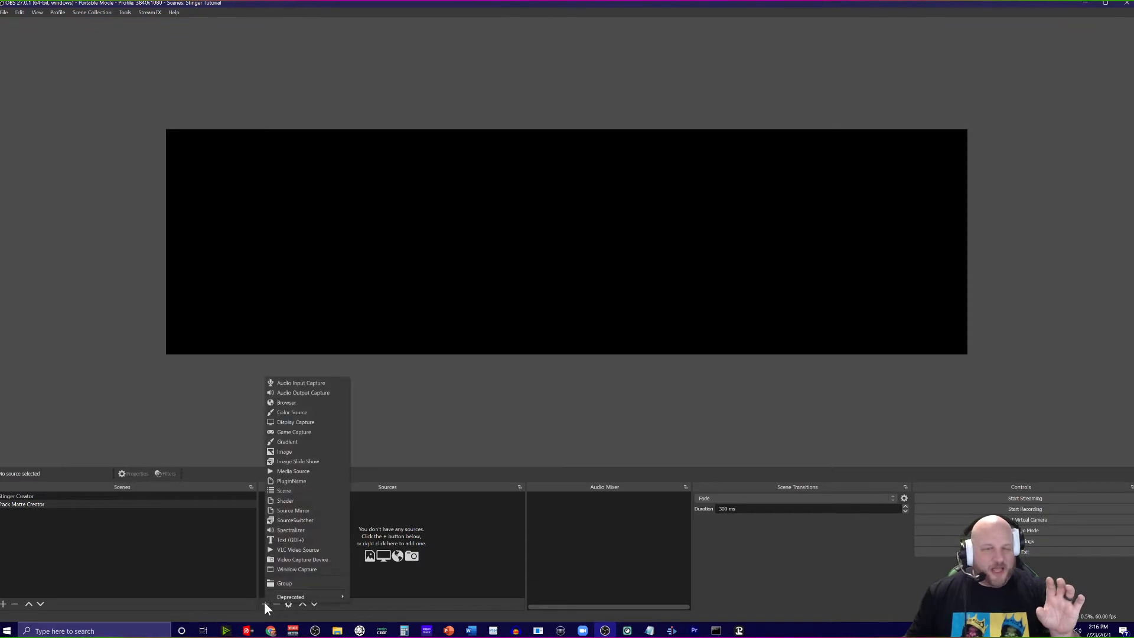
pyautogui.click(264, 601)
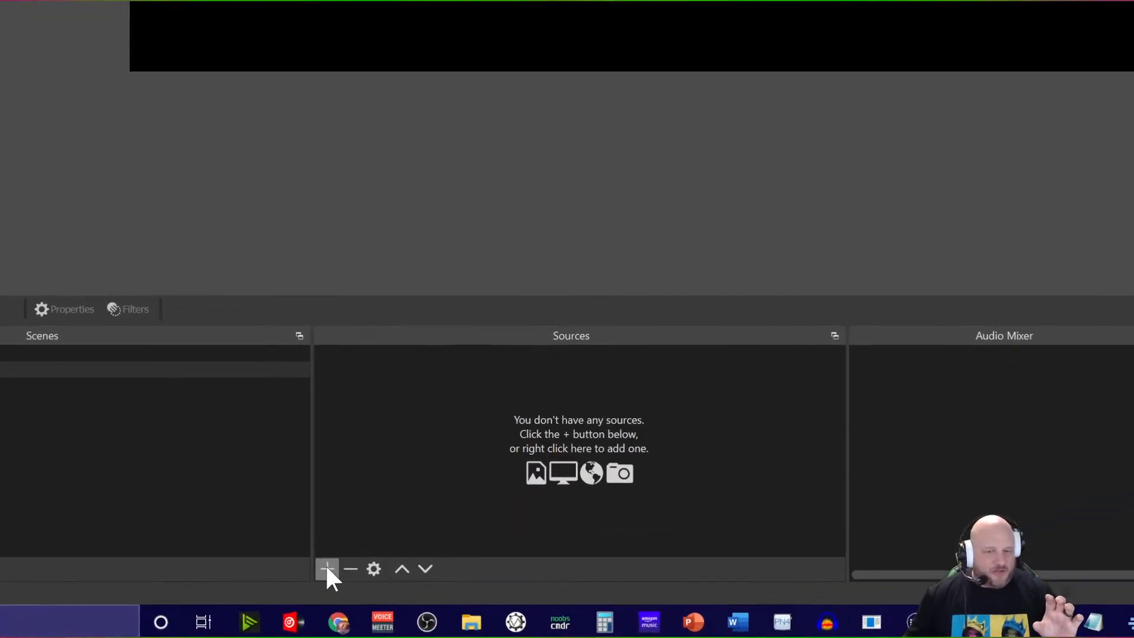
pyautogui.click(266, 603)
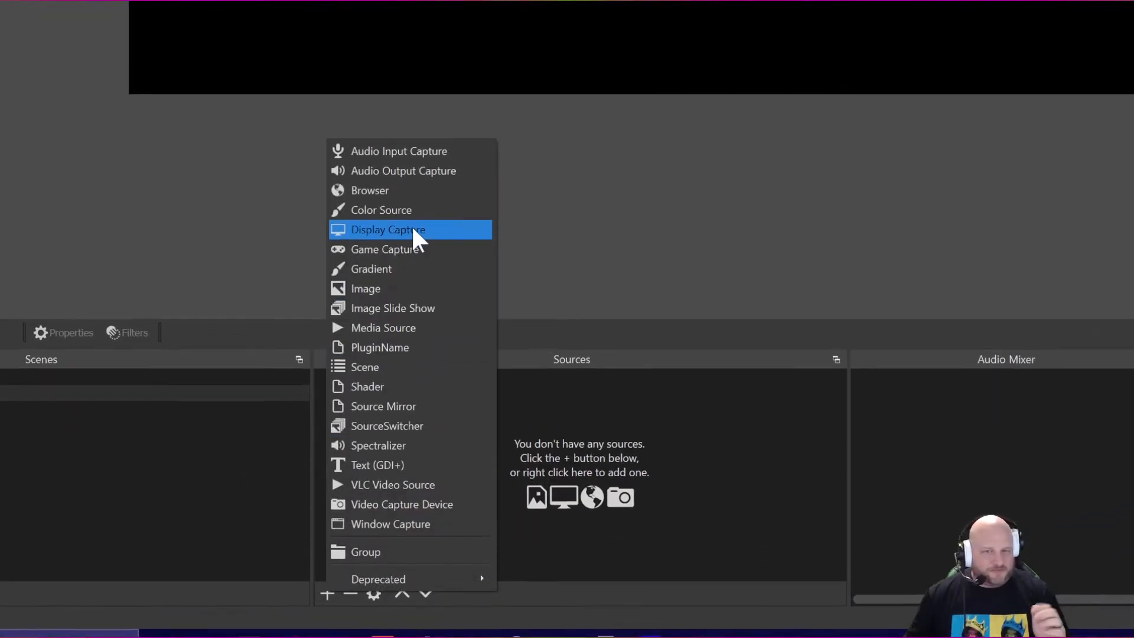
pyautogui.click(412, 238)
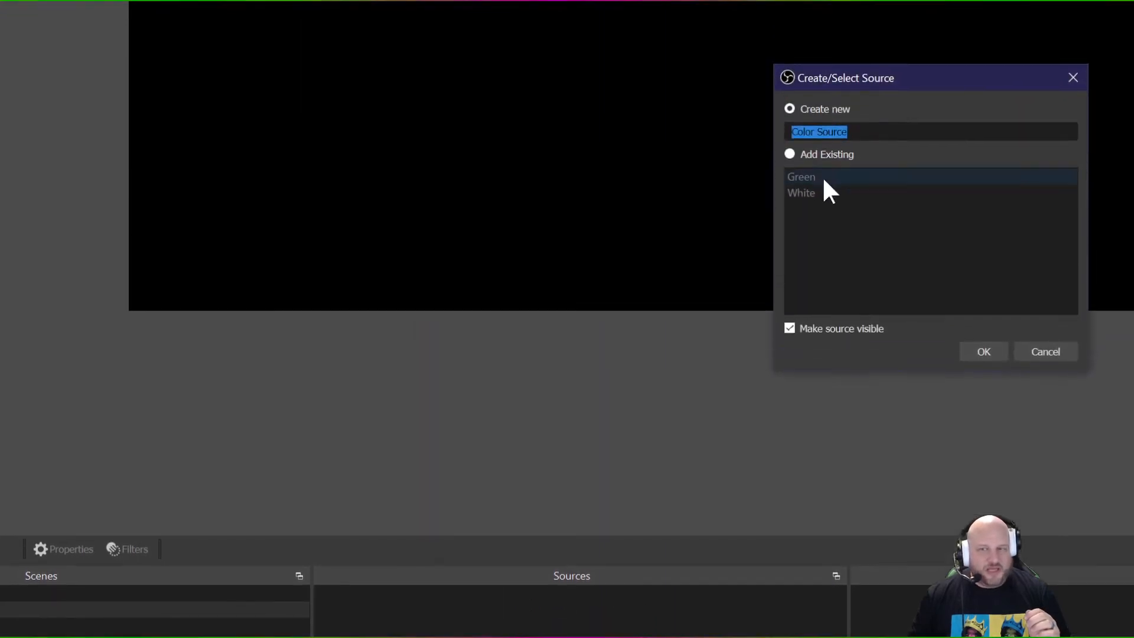
pyautogui.click(790, 242)
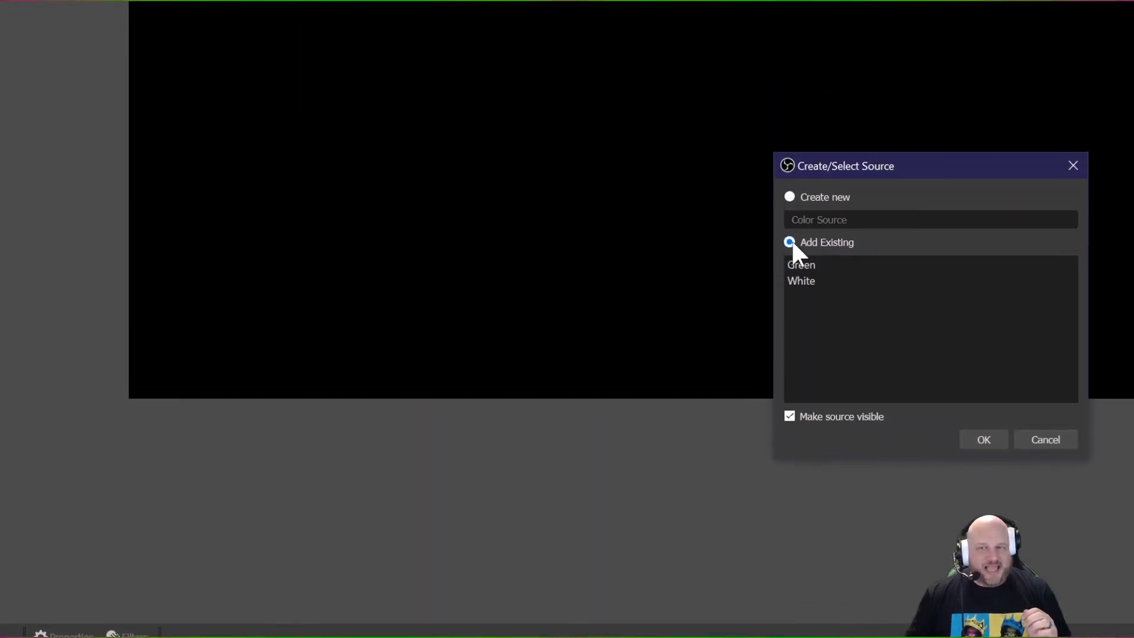
pyautogui.click(807, 267)
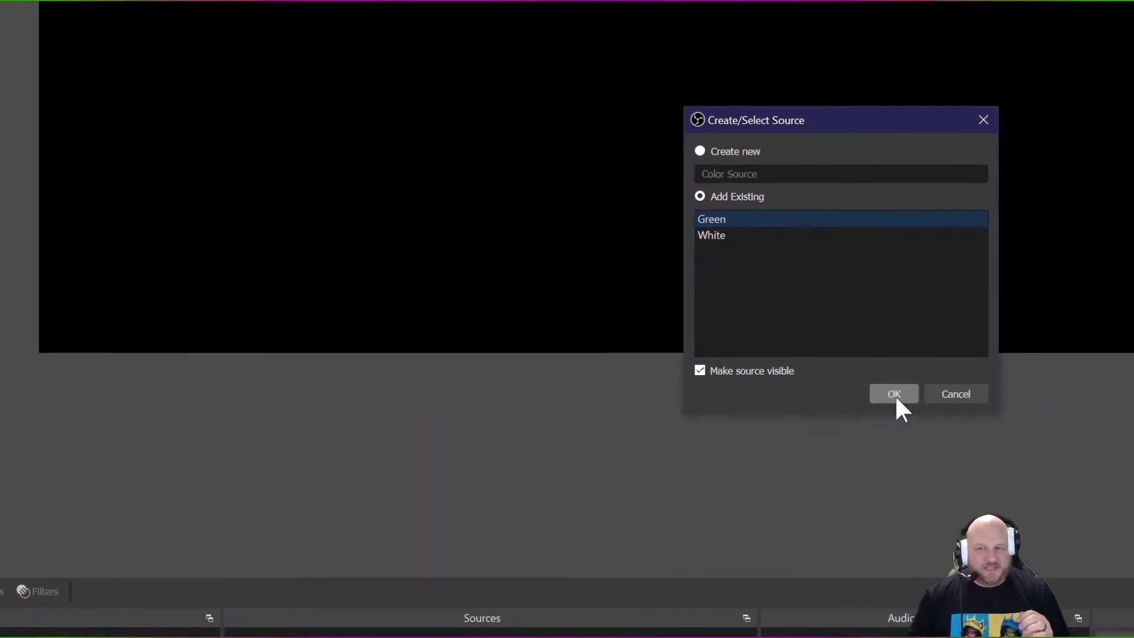
pyautogui.click(953, 440)
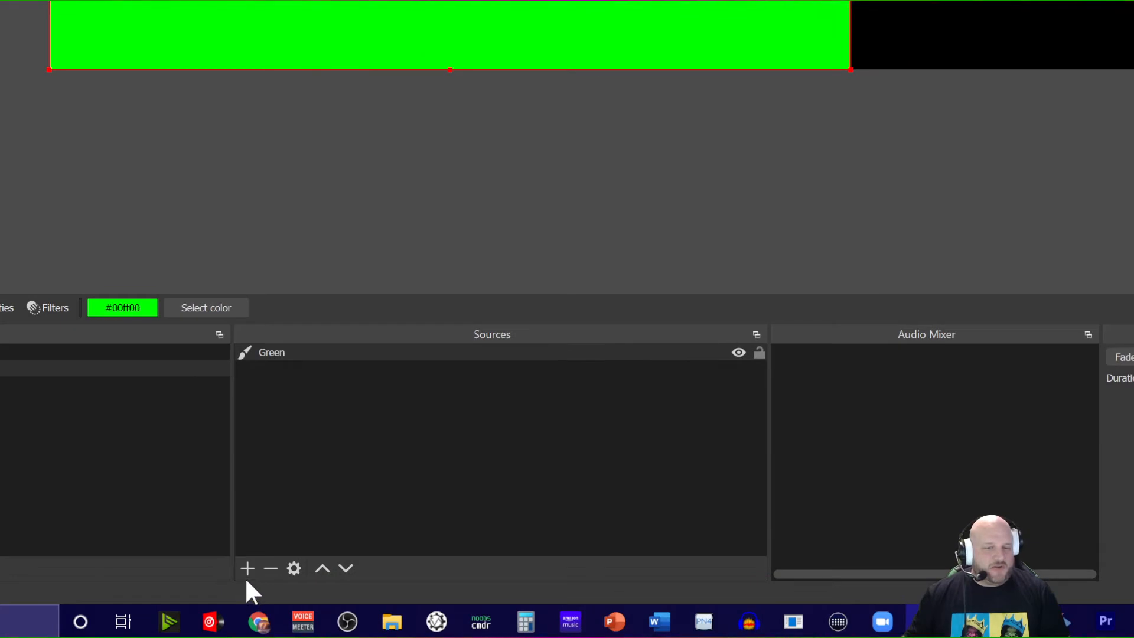
# Create a new media source named Stinger Video in the Track Matte Creator scene.
pyautogui.click(245, 571)
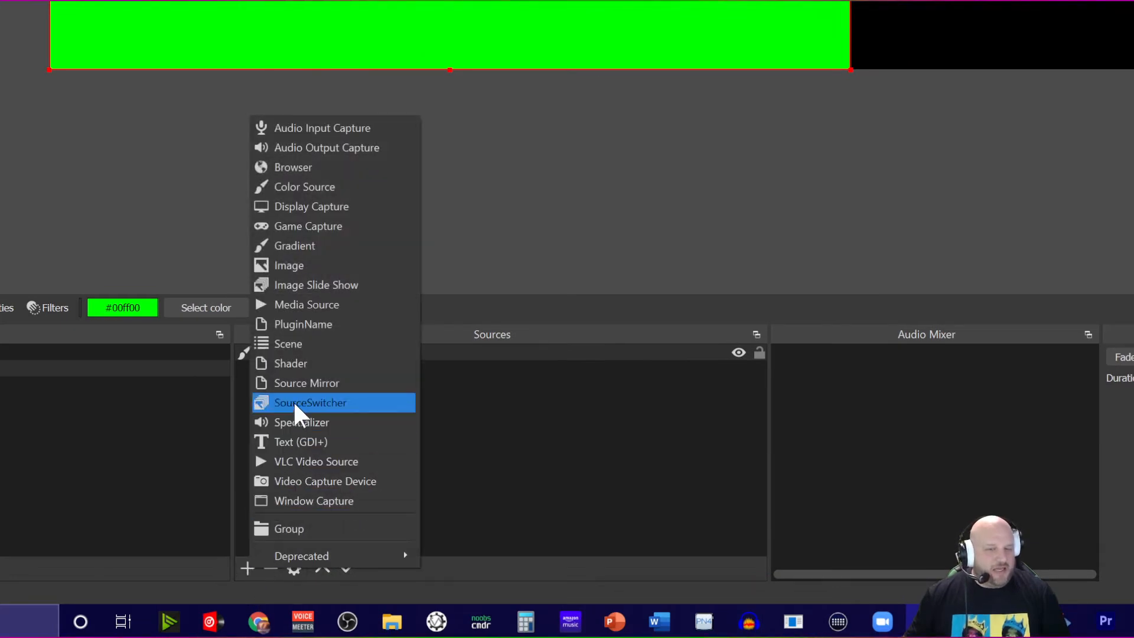
pyautogui.click(294, 304)
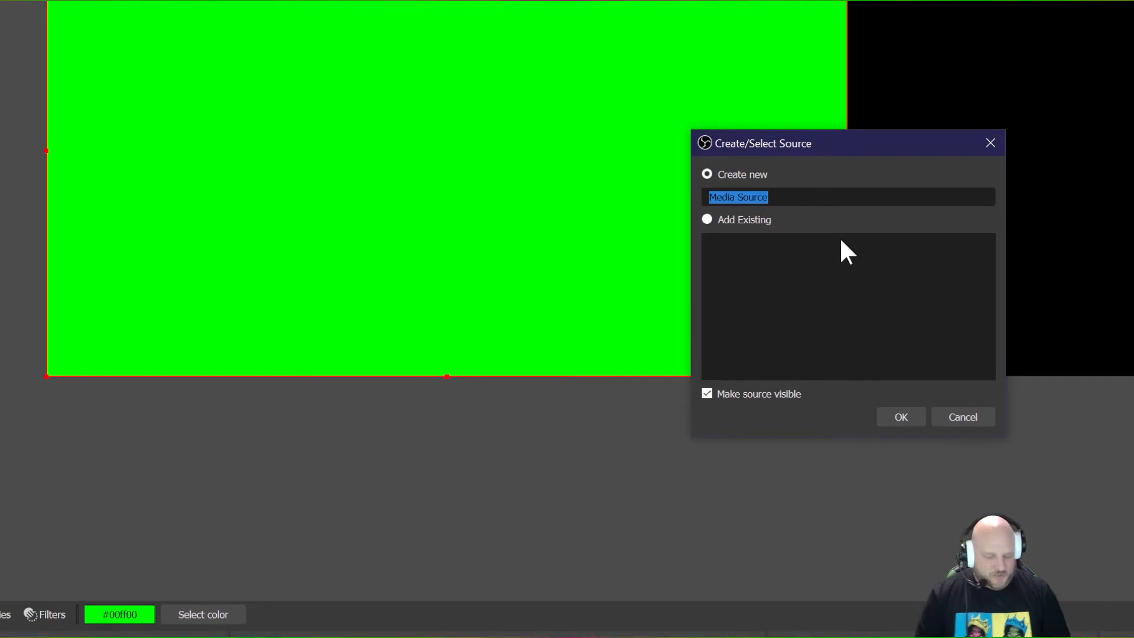
pyautogui.write('Stinger')
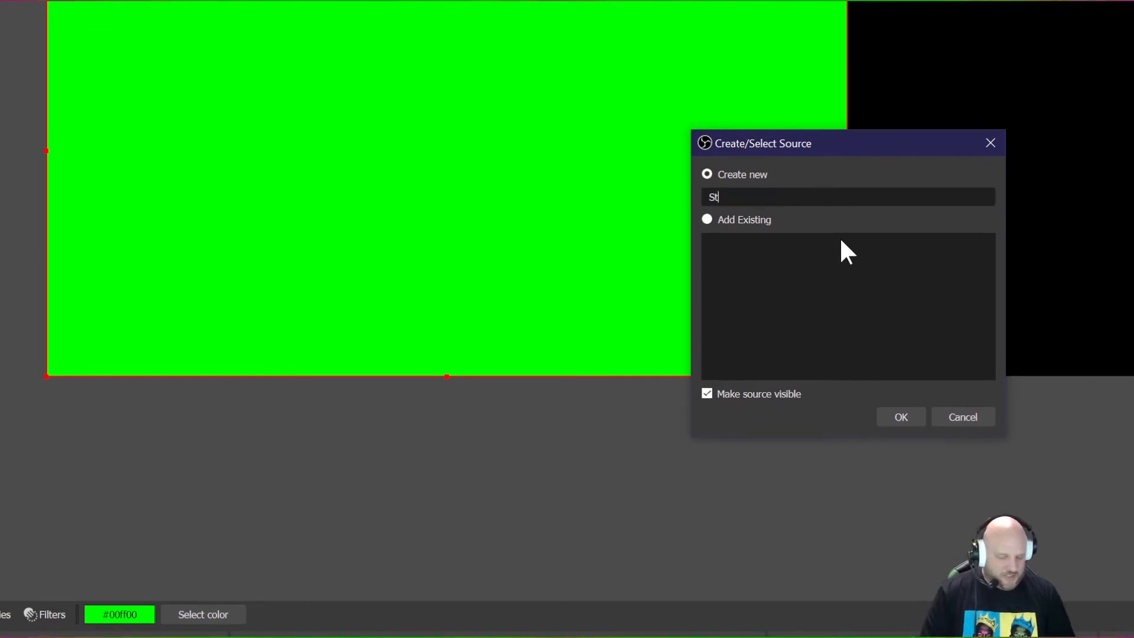
pyautogui.write(' Video')
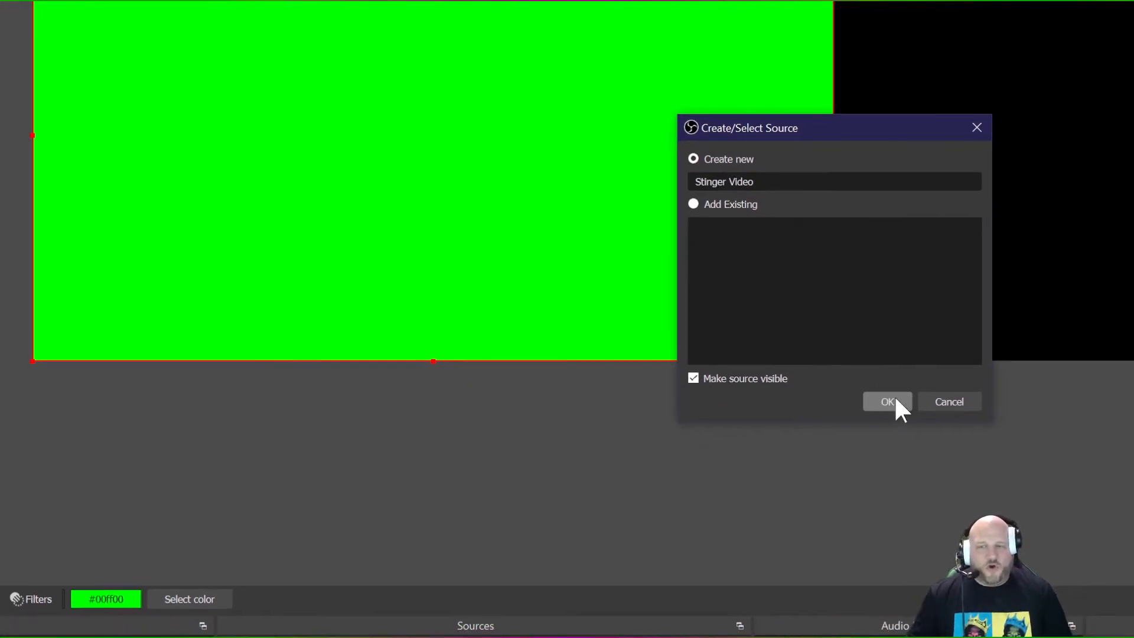
pyautogui.click(900, 420)
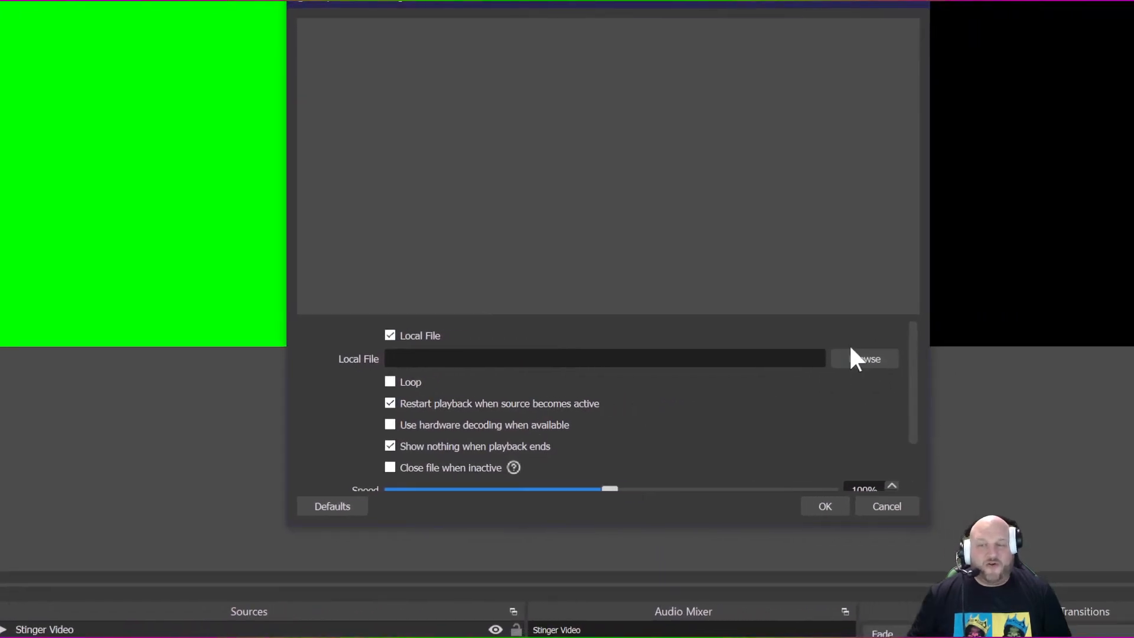
pyautogui.click(853, 362)
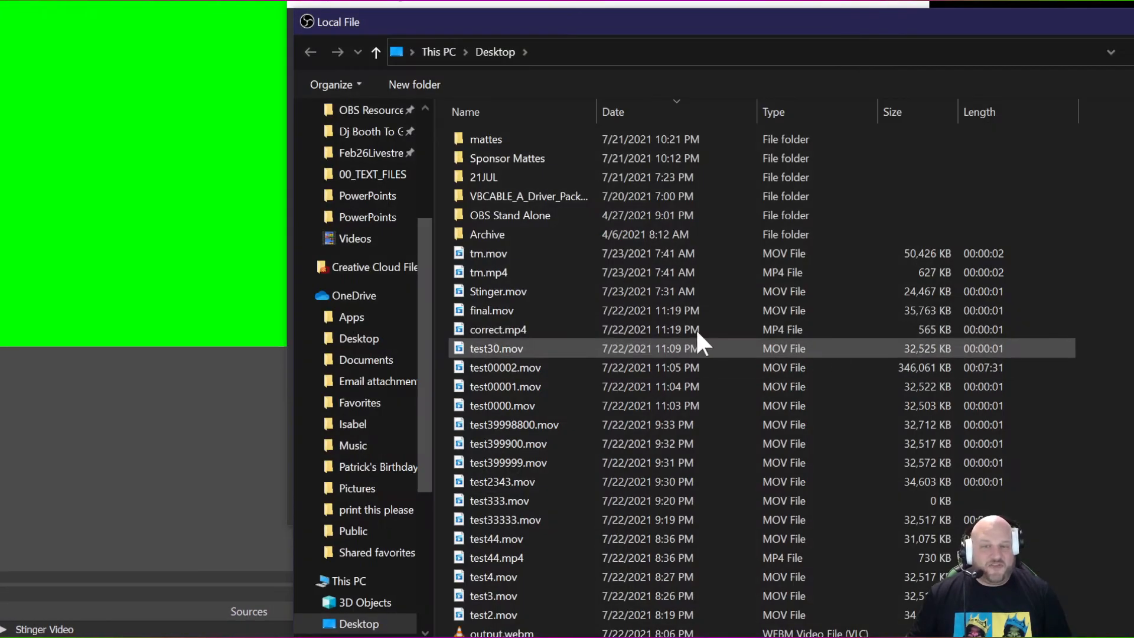
pyautogui.scroll(-4, 364, 437)
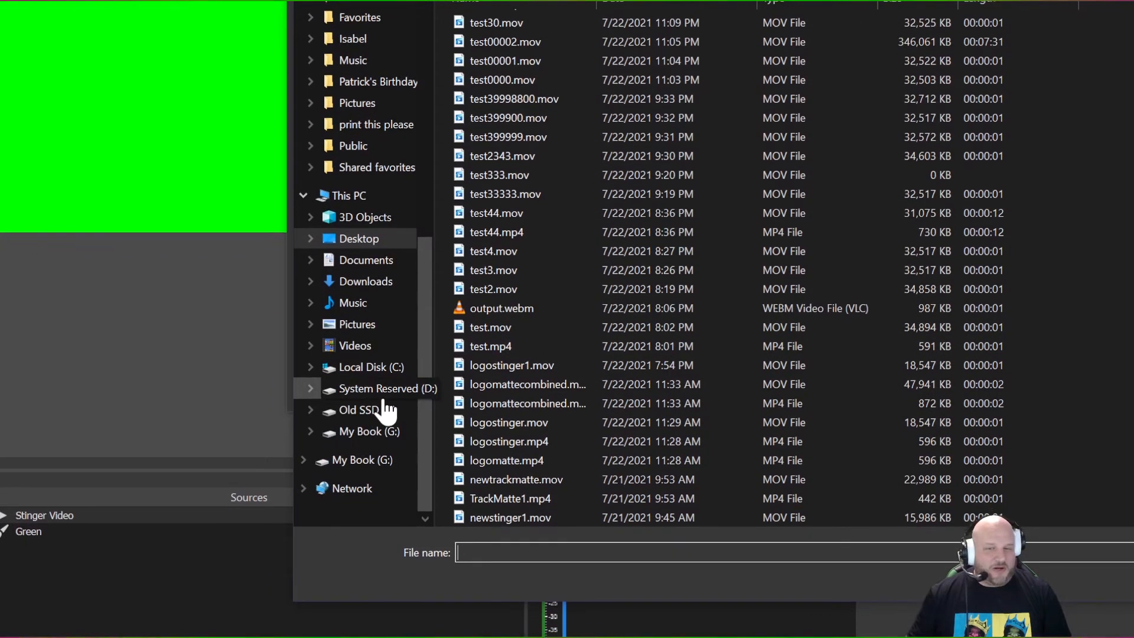
pyautogui.click(371, 347)
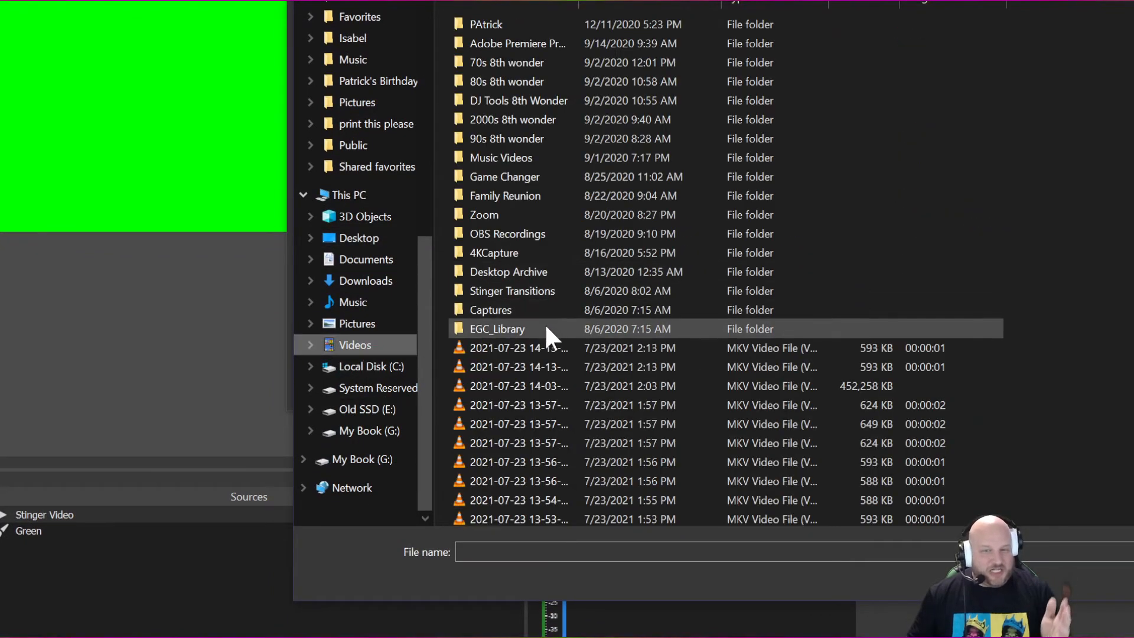
pyautogui.click(541, 367)
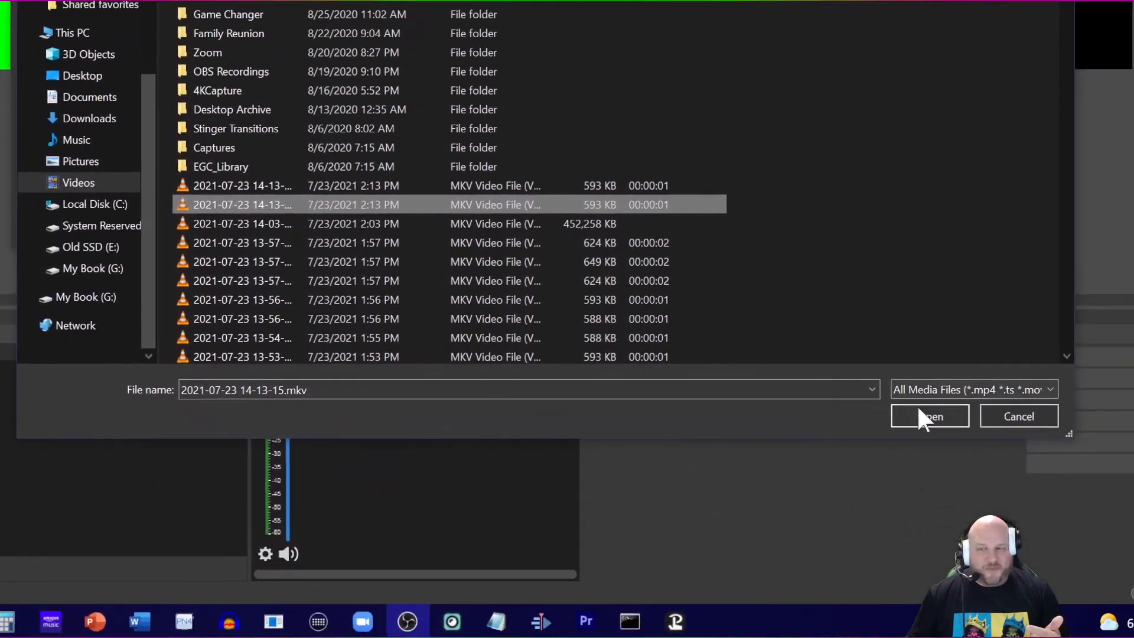
pyautogui.click(898, 412)
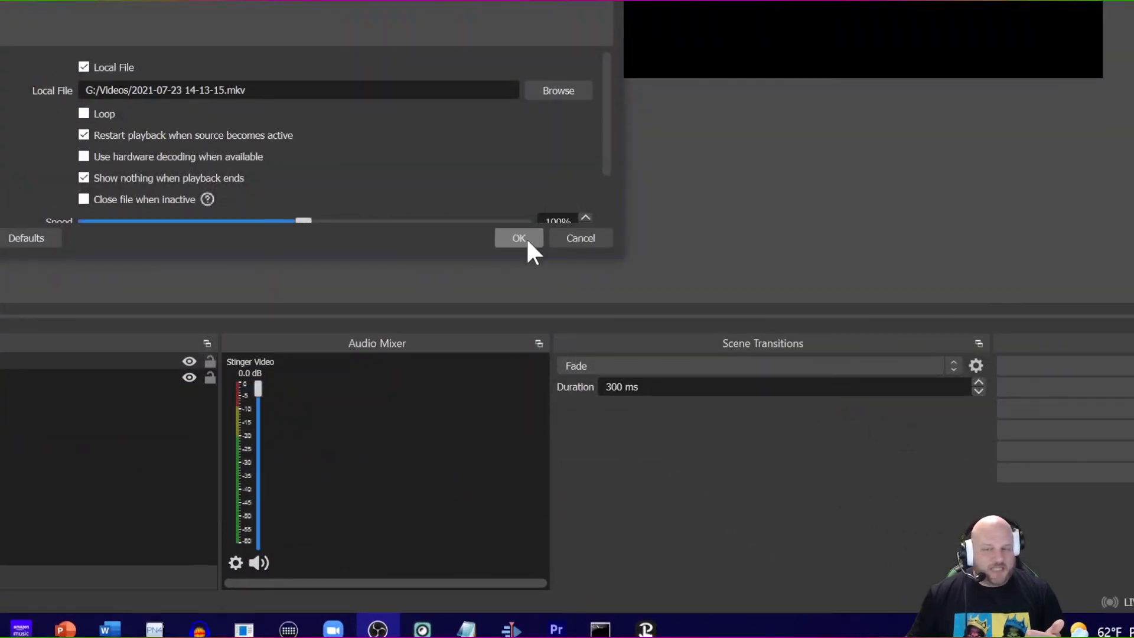
pyautogui.click(526, 231)
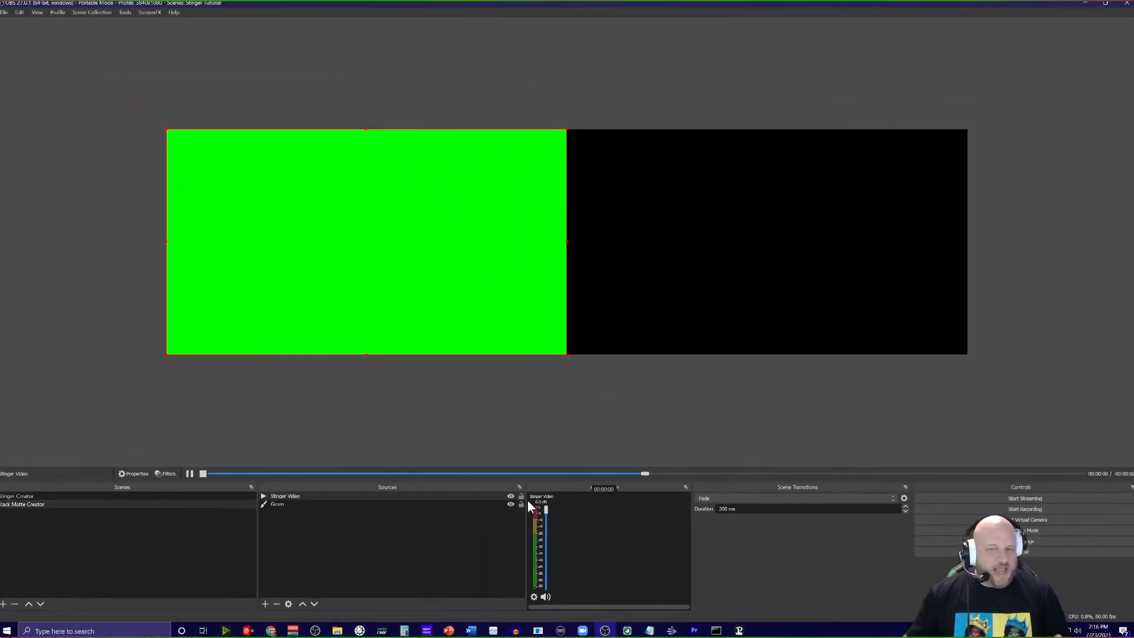
pyautogui.click(511, 496)
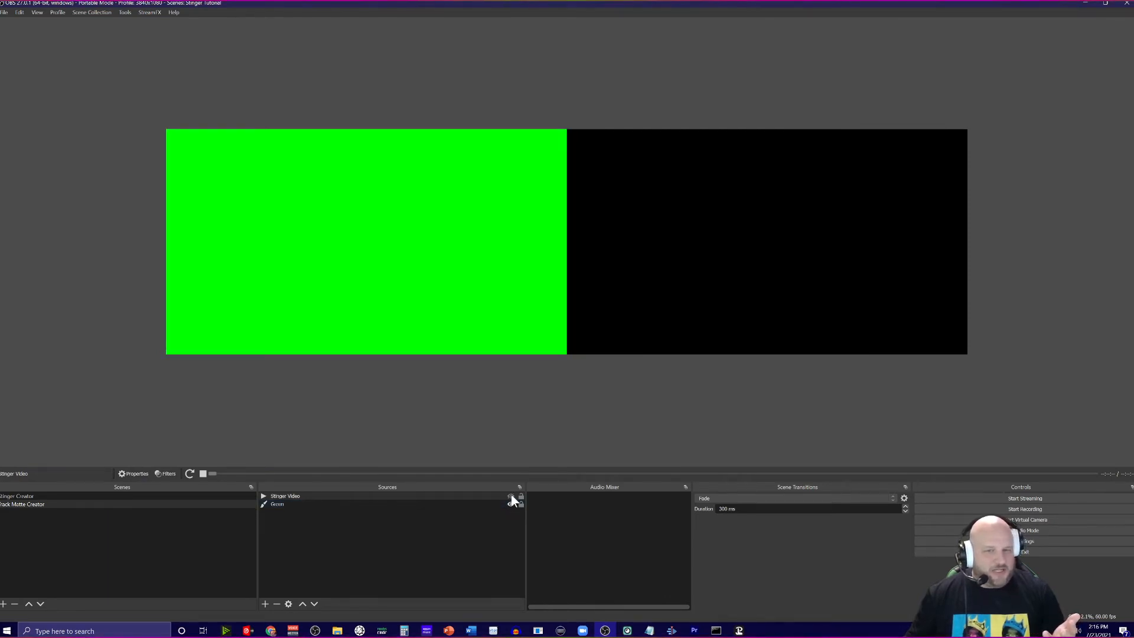
pyautogui.click(511, 498)
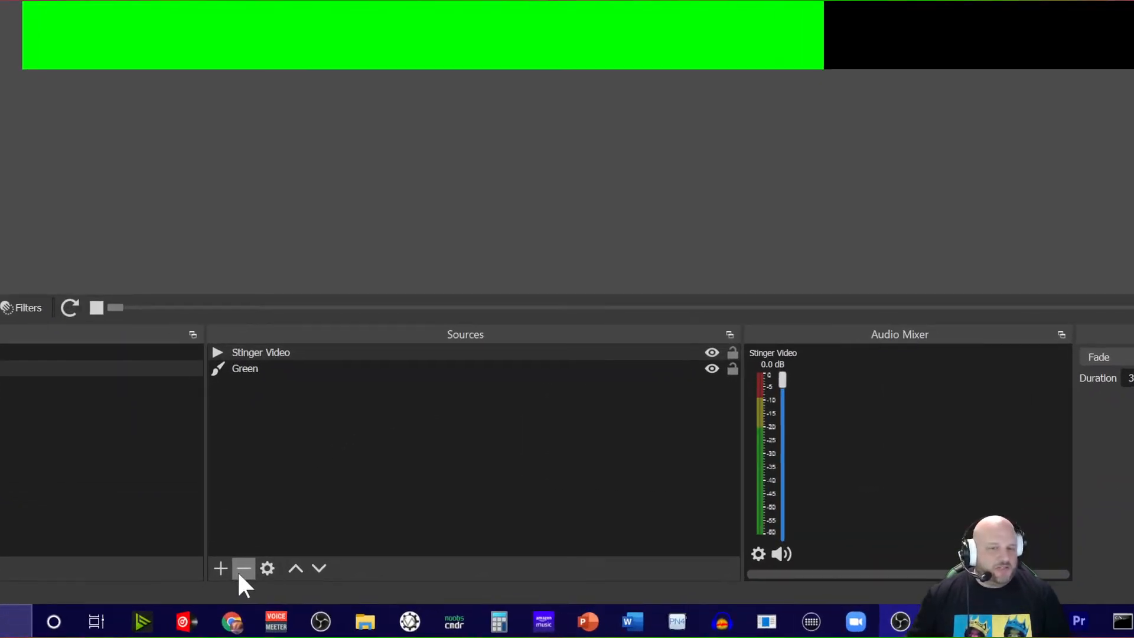
# Create a new media source named Track Matte in the Track Matte Creator scene.
pyautogui.click(217, 570)
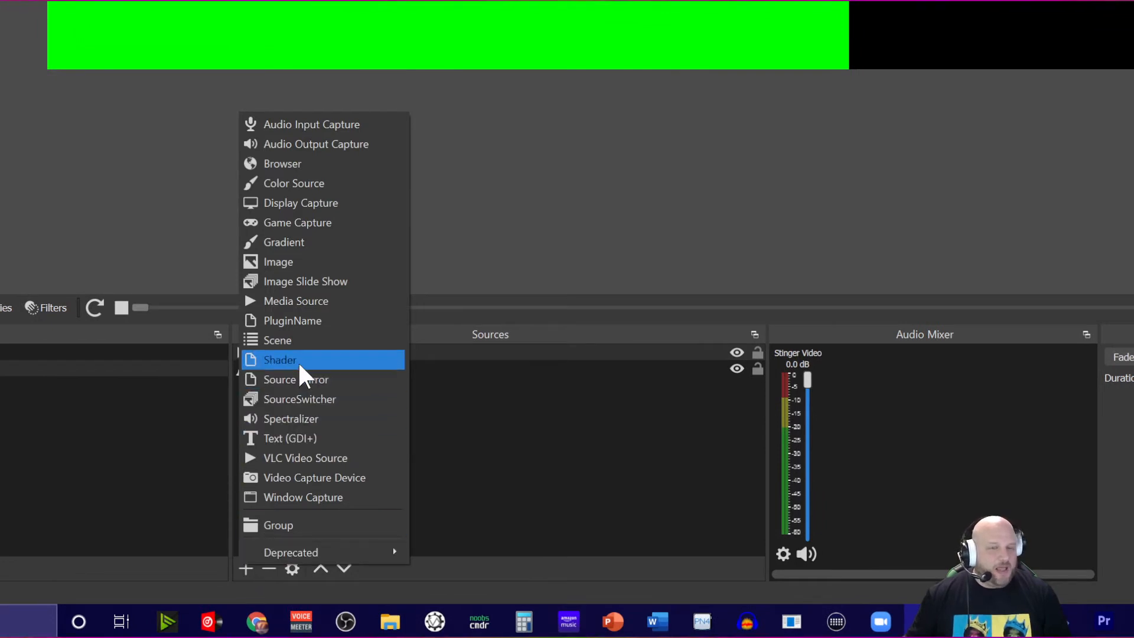
pyautogui.click(302, 300)
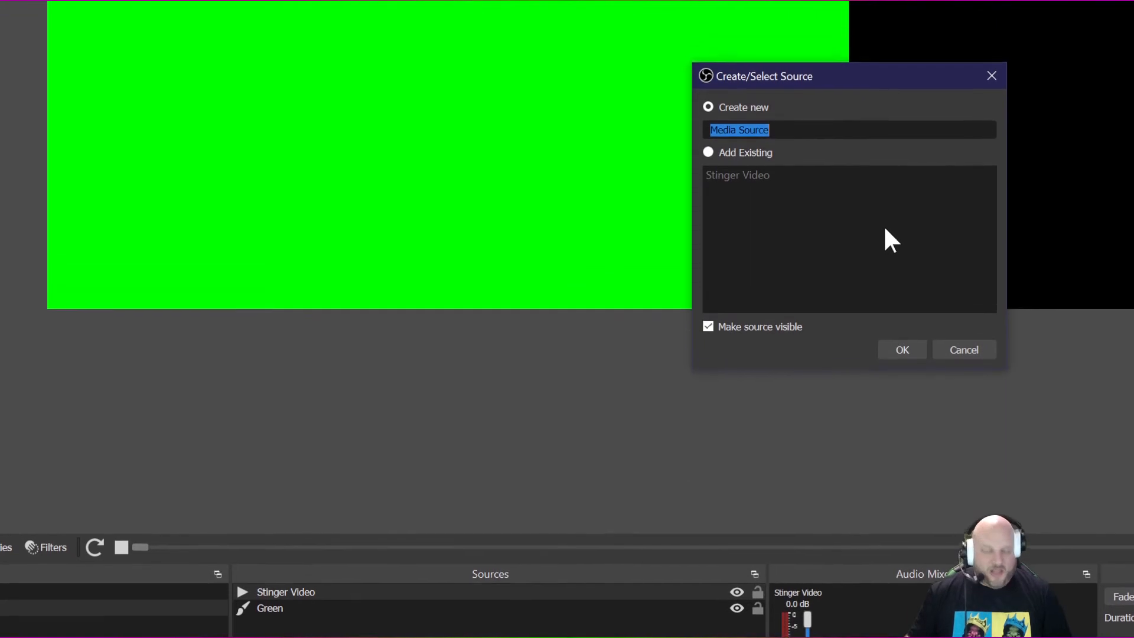
pyautogui.write('Track')
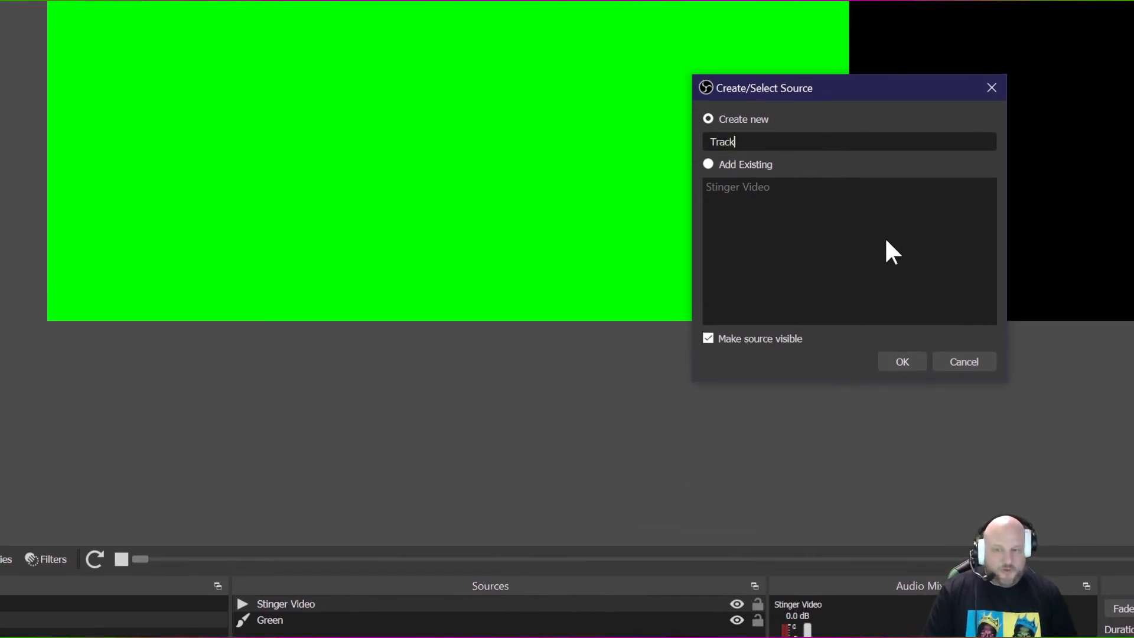
pyautogui.write(' Matte')
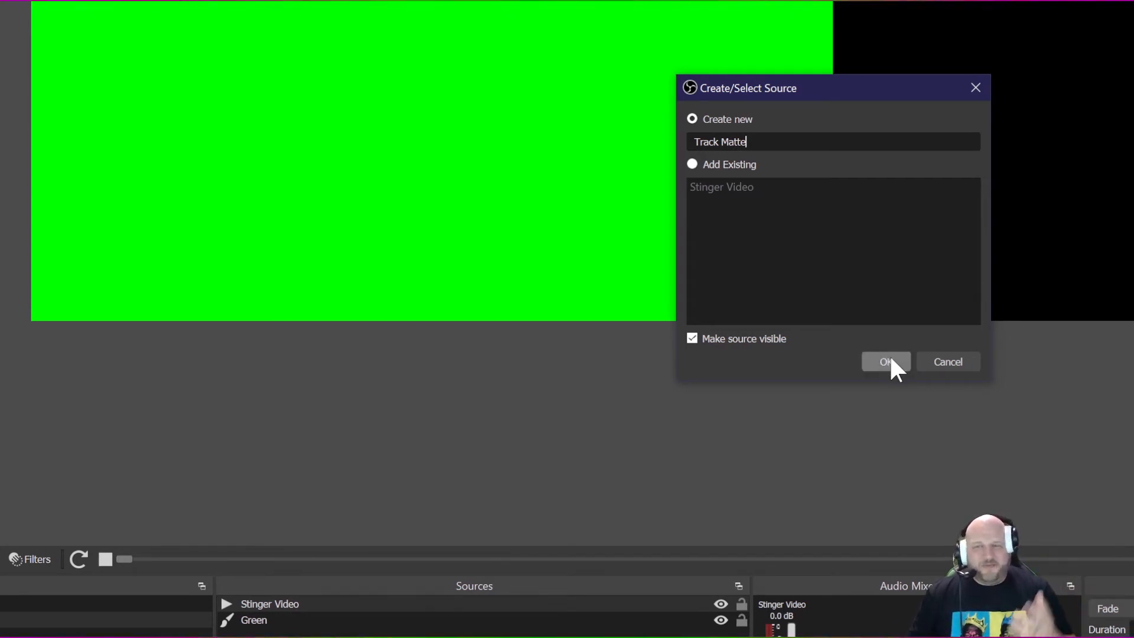
pyautogui.click(890, 356)
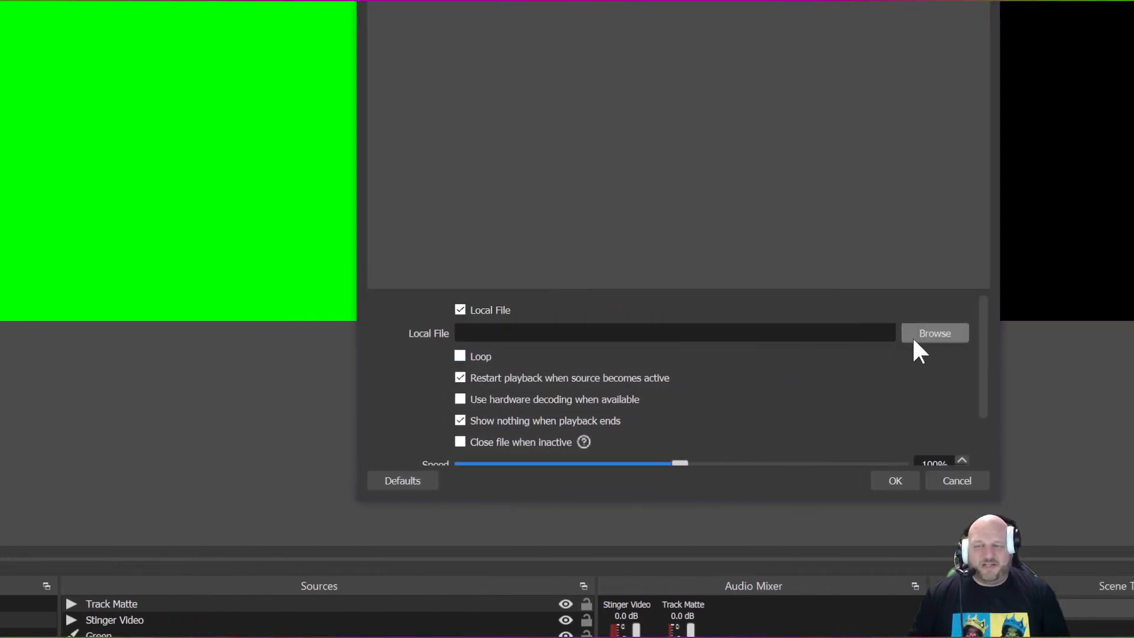
pyautogui.click(1073, 336)
pyautogui.click(561, 437)
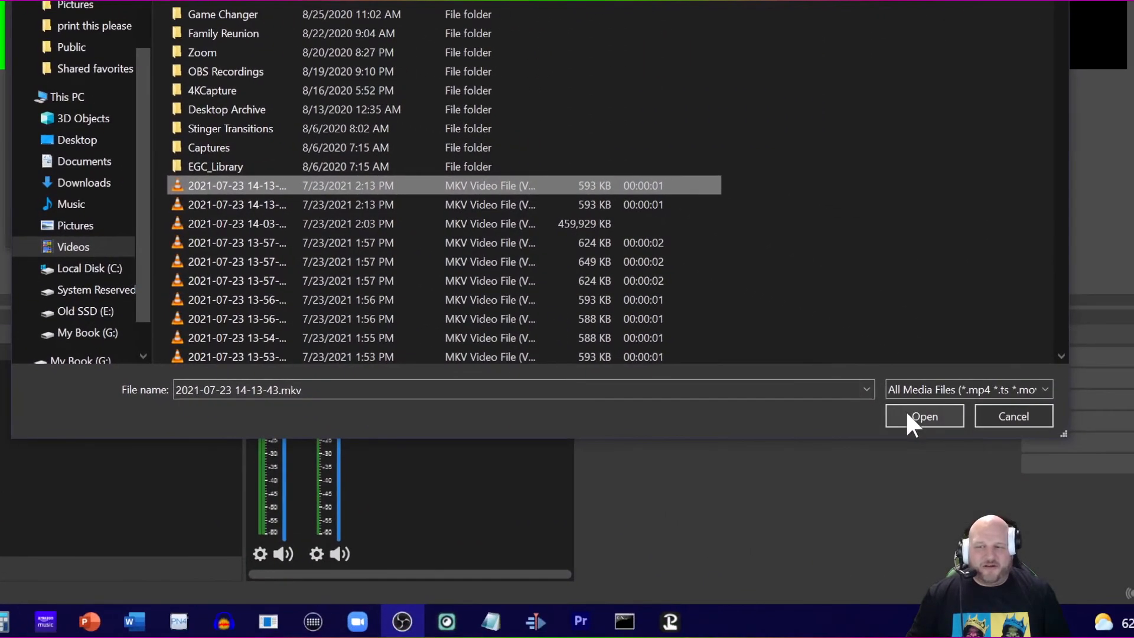
pyautogui.click(916, 417)
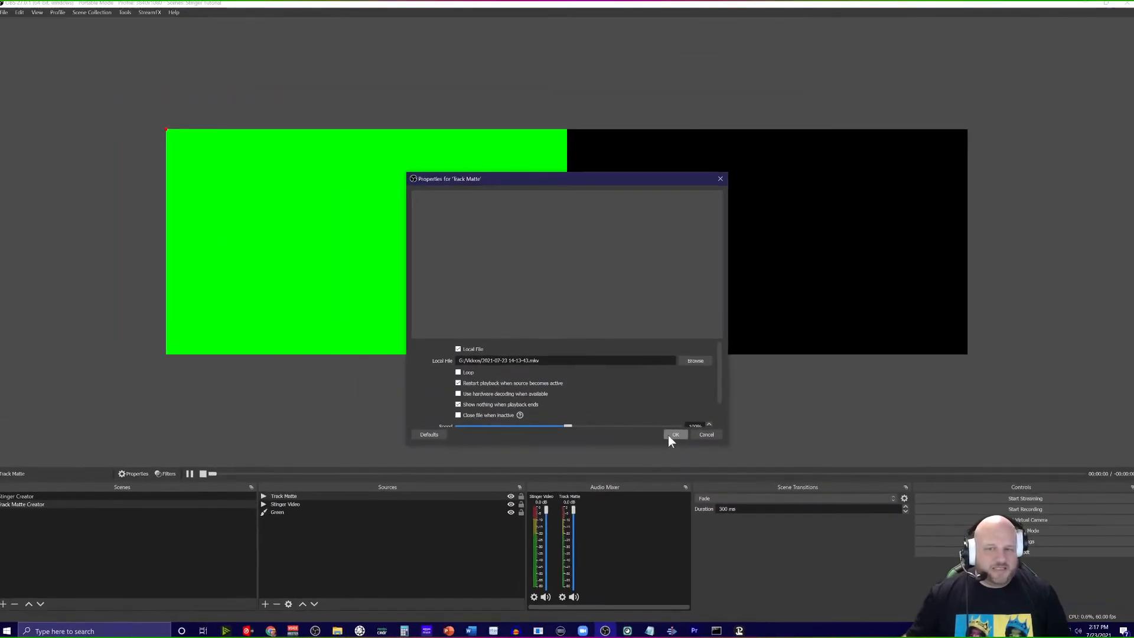
pyautogui.click(532, 229)
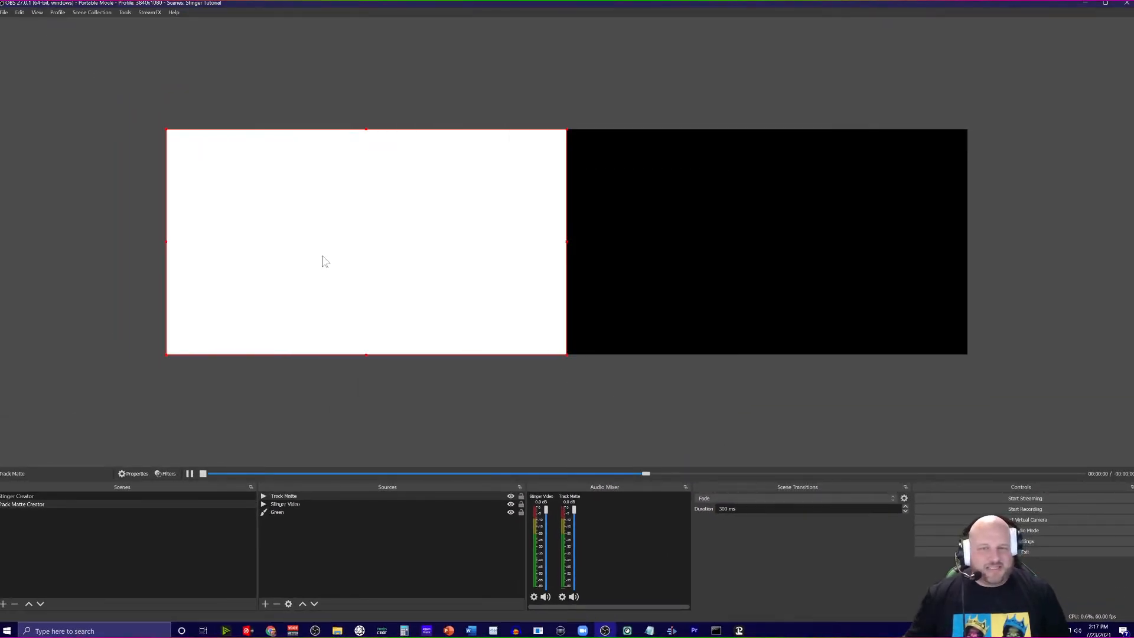
# Replay the Track Matte source by toggling its visibility and move it toward the empty black half of the canvas.
pyautogui.click(314, 497)
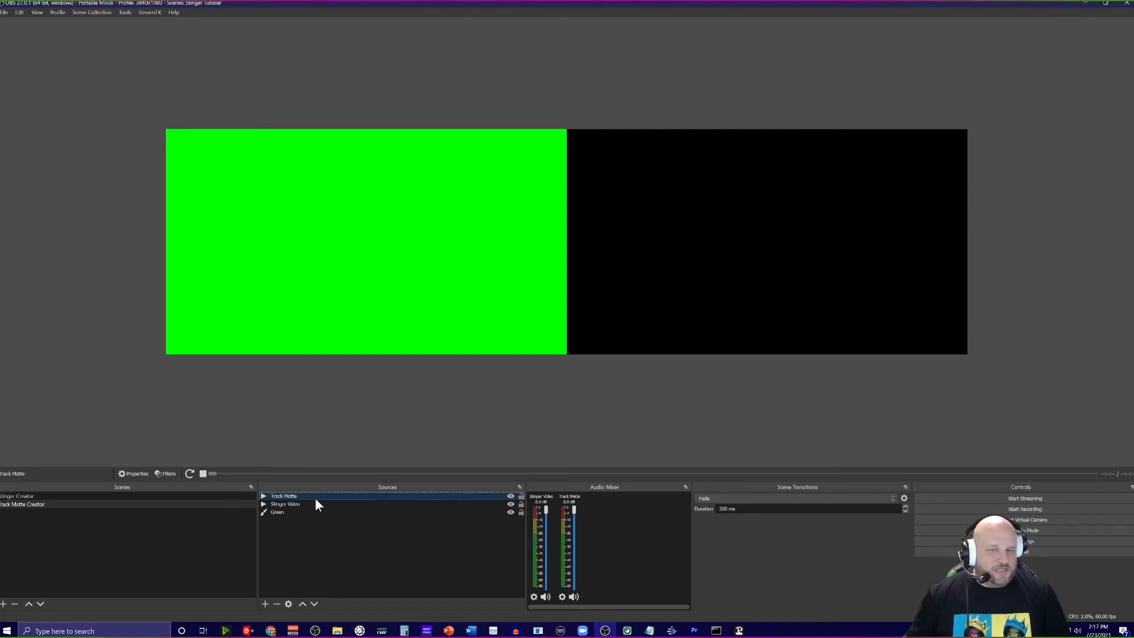
pyautogui.moveTo(279, 282); pyautogui.dragTo(449, 288)
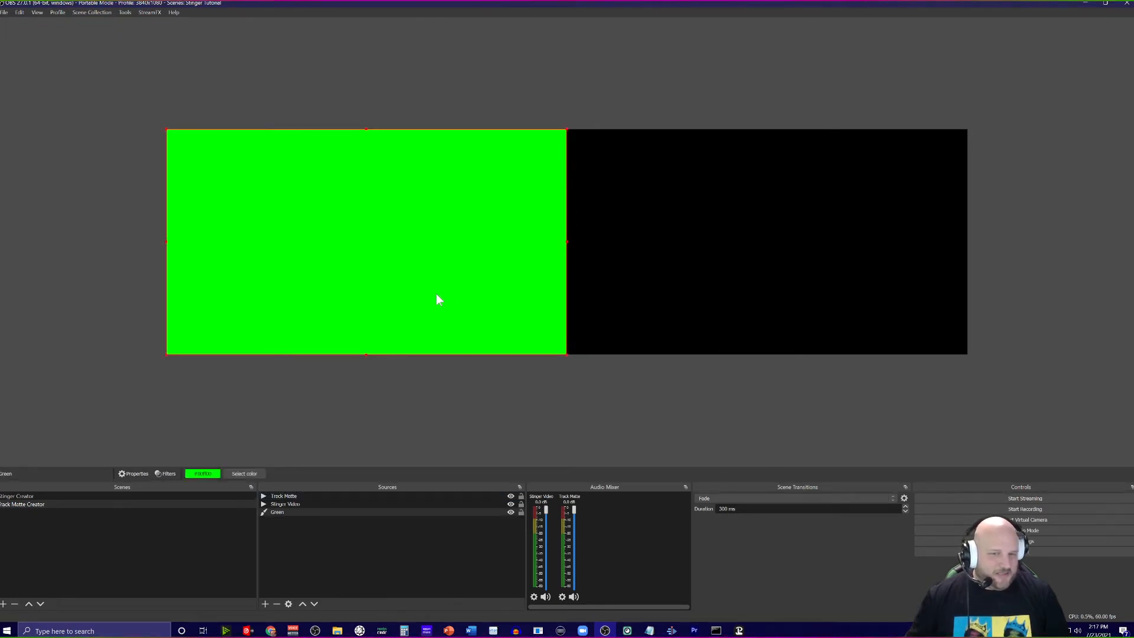
pyautogui.click(511, 498)
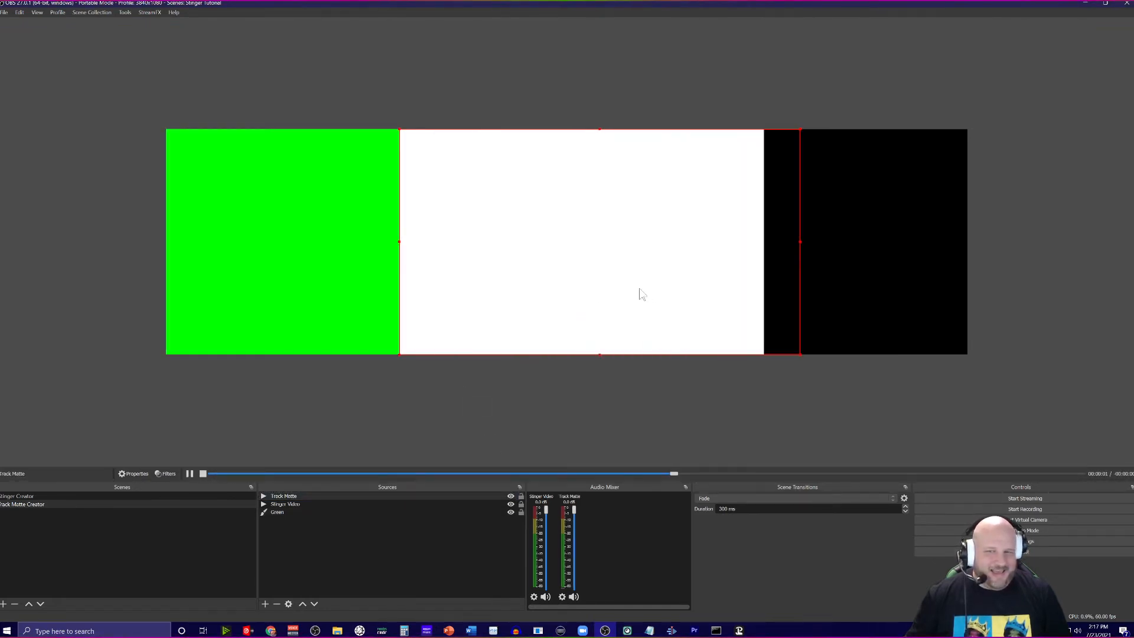
pyautogui.click(782, 300)
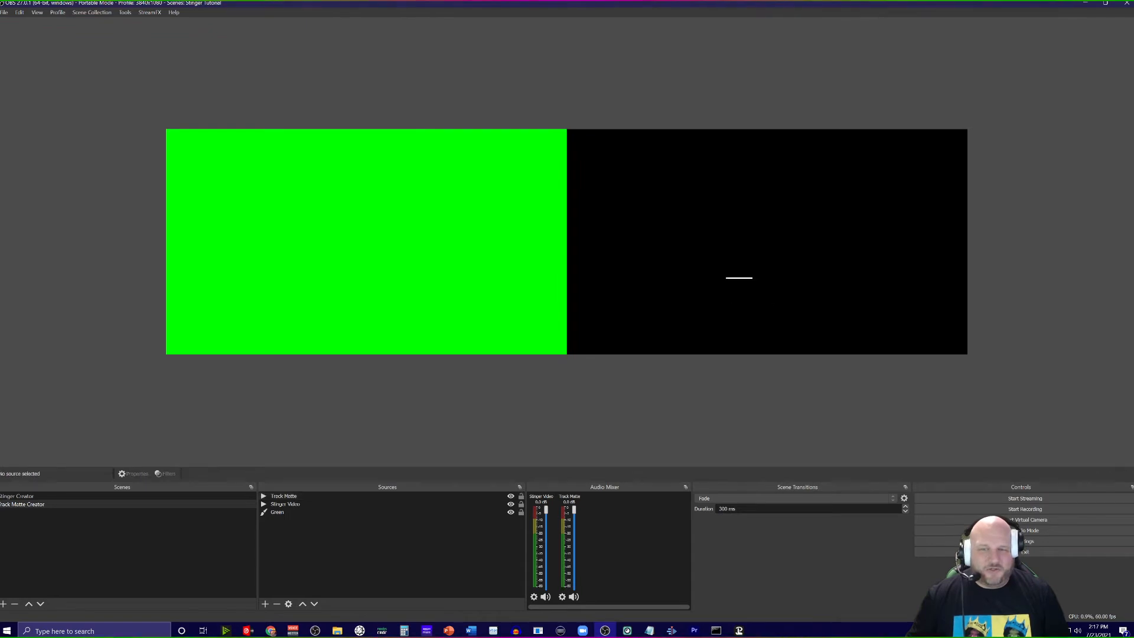
# Enable looping for the Track Matte source and place it exactly over the right half of the canvas.
pyautogui.click(319, 498)
pyautogui.rightClick(337, 492)
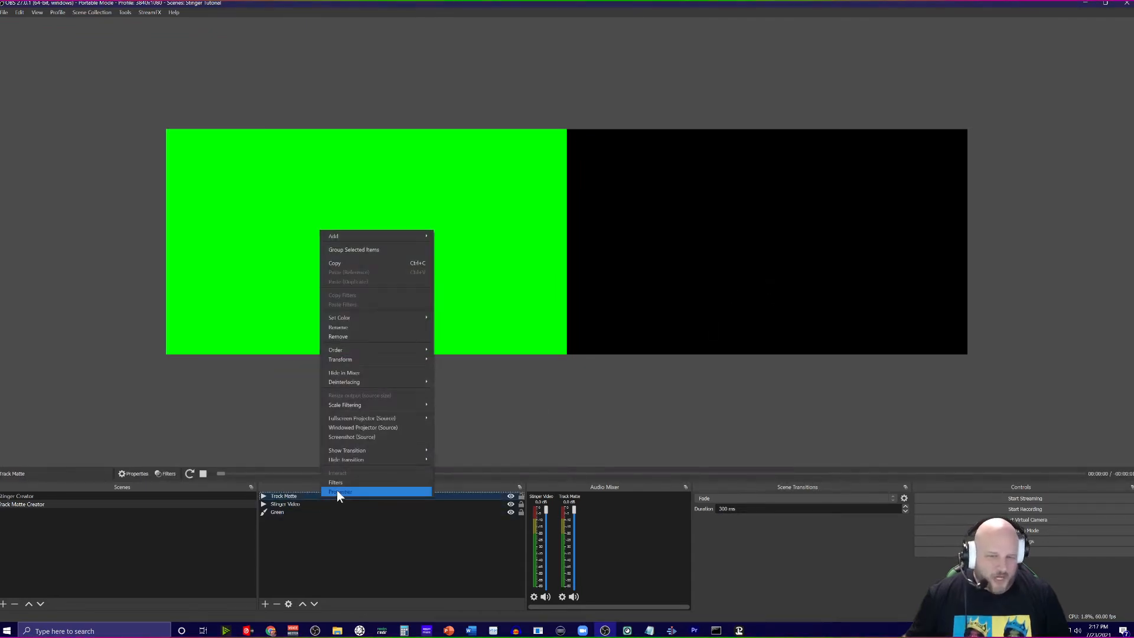
pyautogui.click(340, 489)
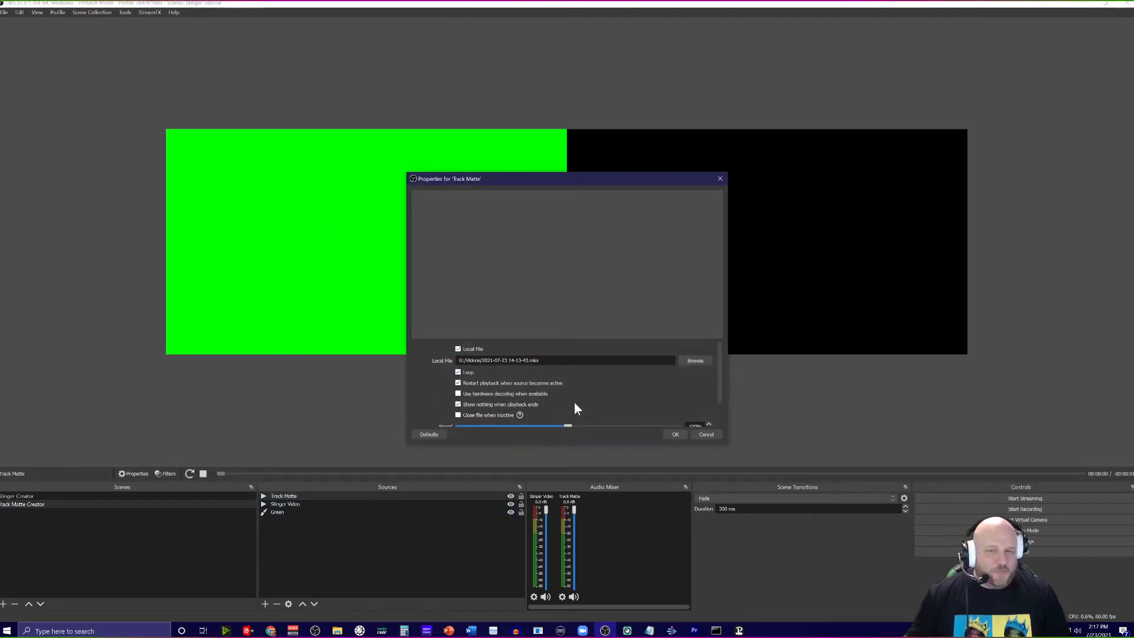
pyautogui.click(675, 435)
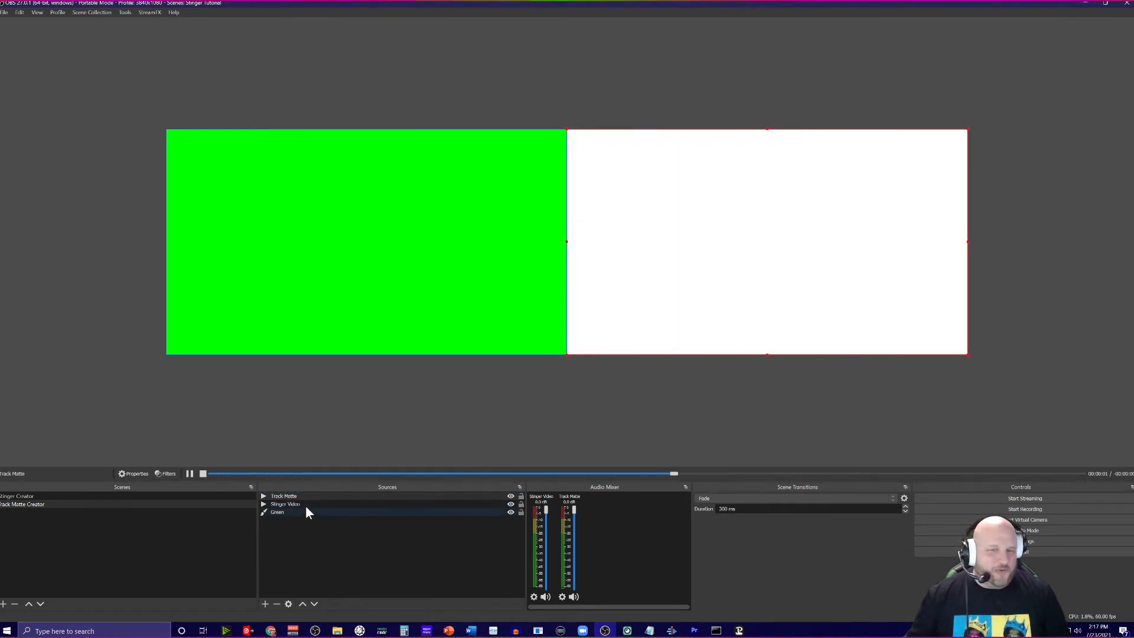
# Disable looping in the Track Matte source's properties.
pyautogui.rightClick(305, 498)
pyautogui.click(331, 488)
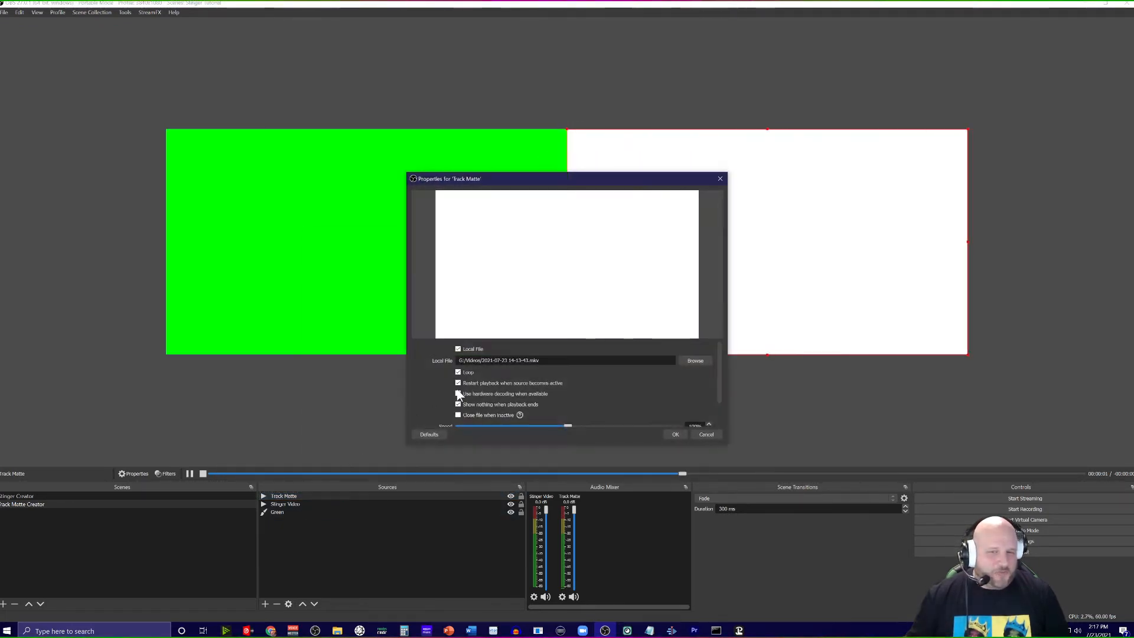
pyautogui.click(458, 373)
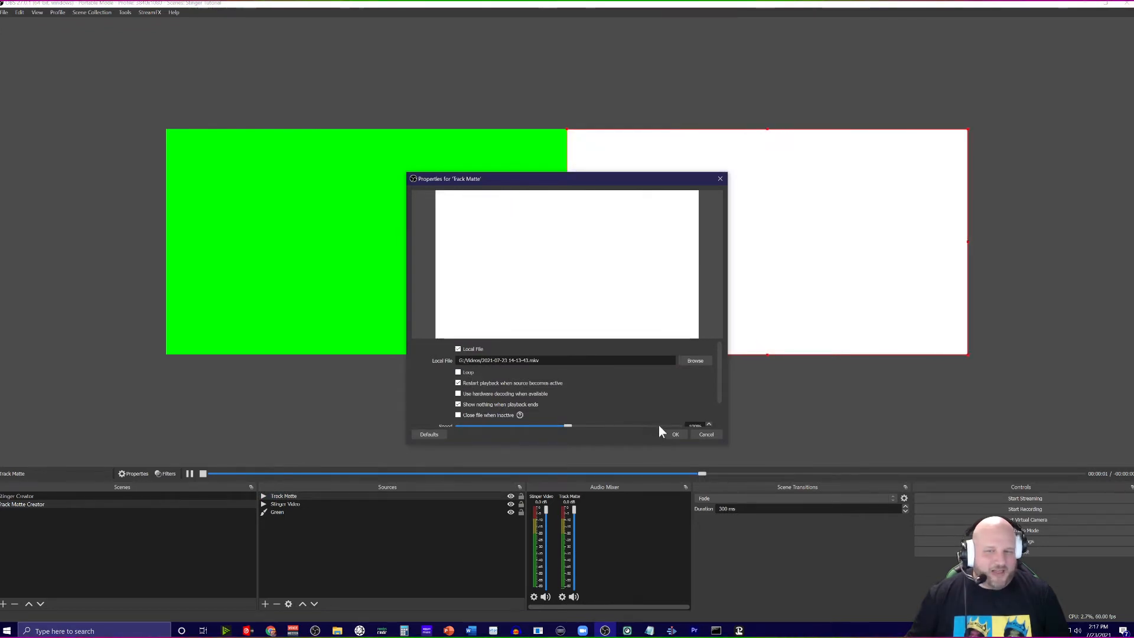
pyautogui.click(675, 435)
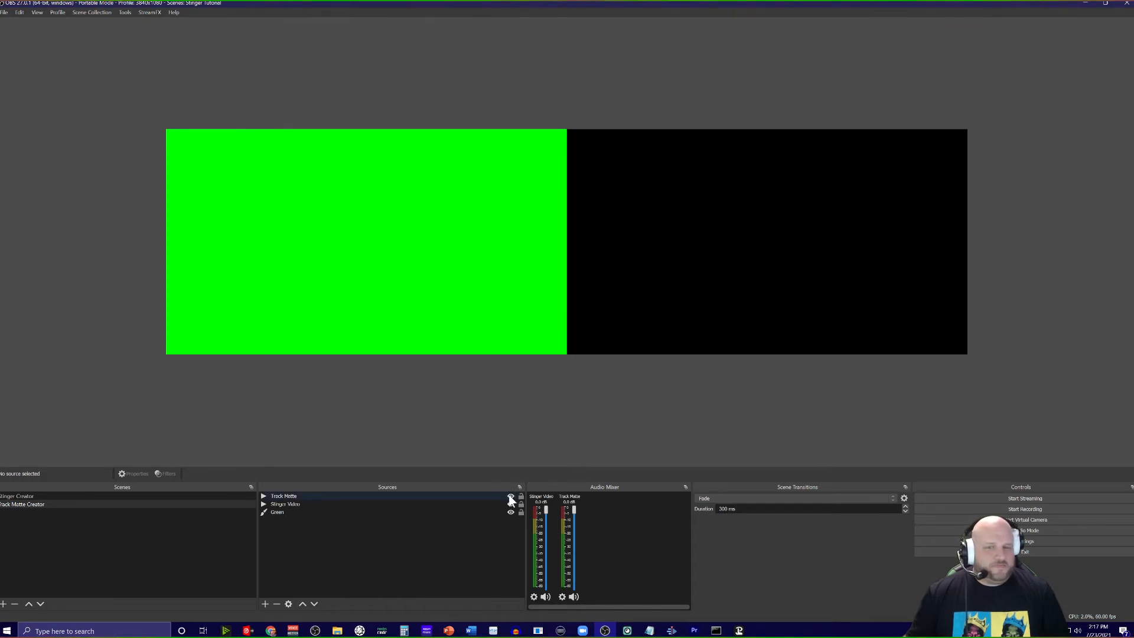
# Toggle the Track Matte and Stinger Video sources on and off, leaving both hidden.
pyautogui.click(511, 497)
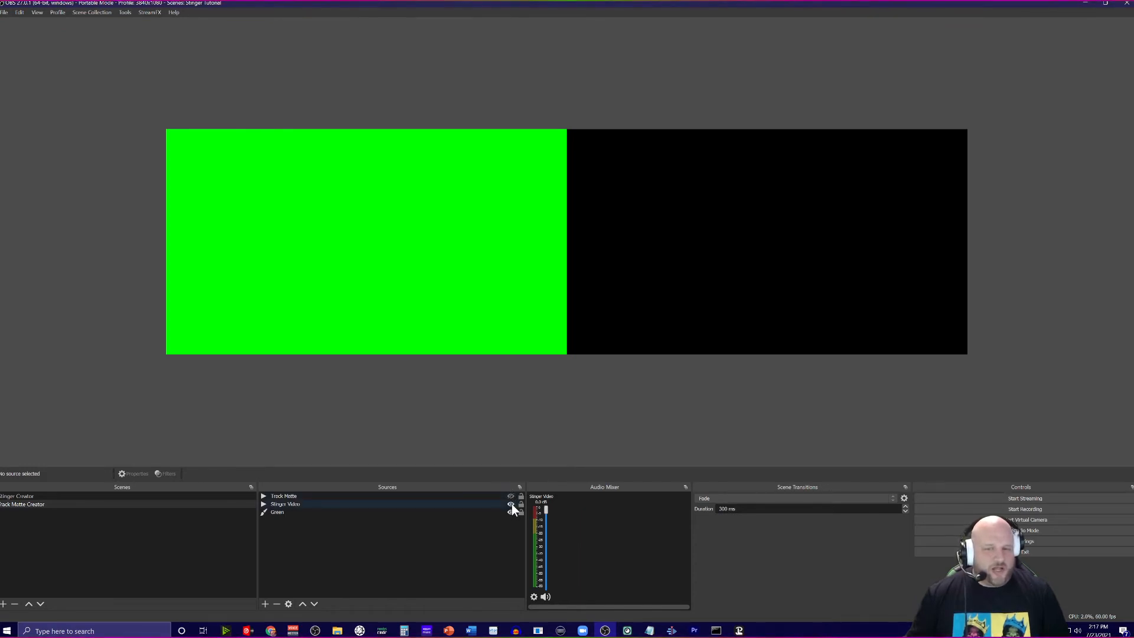
pyautogui.click(511, 505)
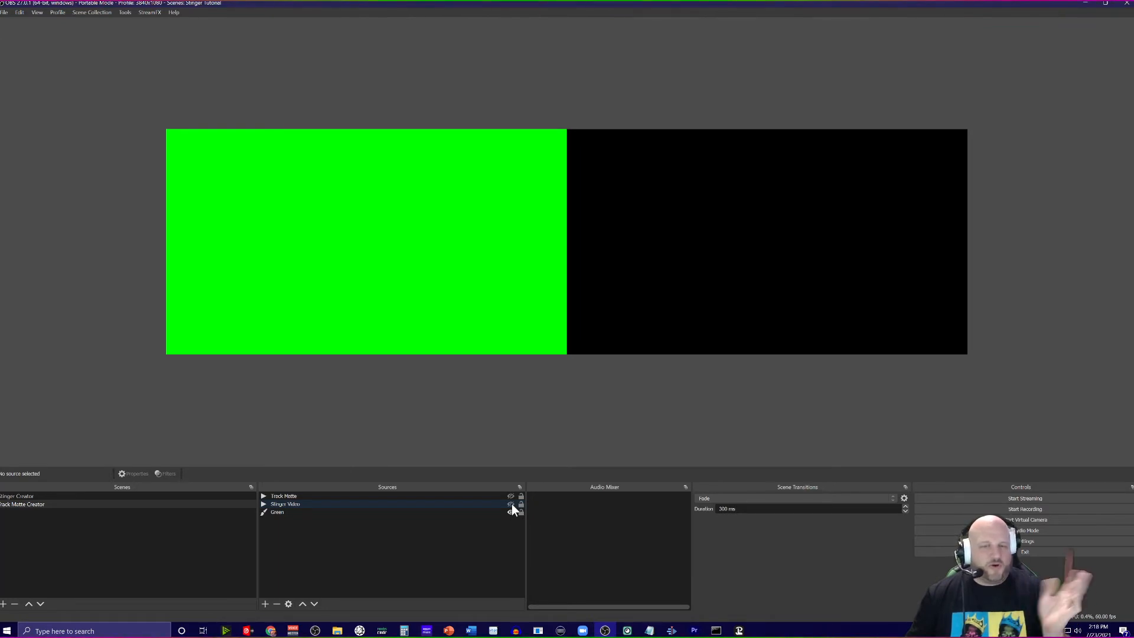
pyautogui.click(511, 505)
pyautogui.click(511, 496)
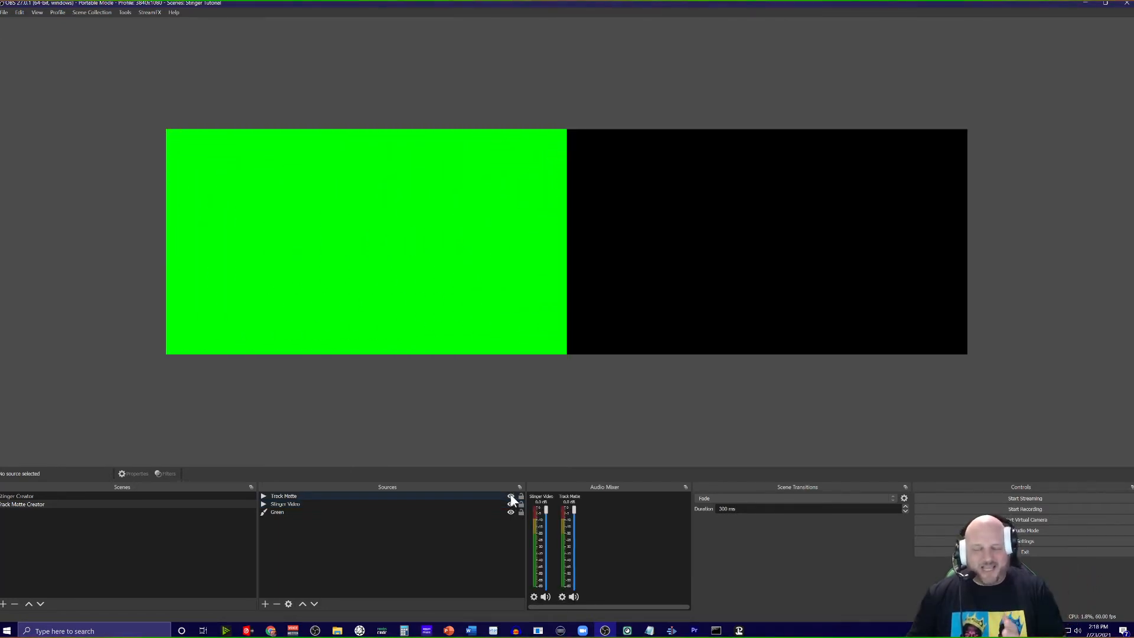
pyautogui.click(511, 496)
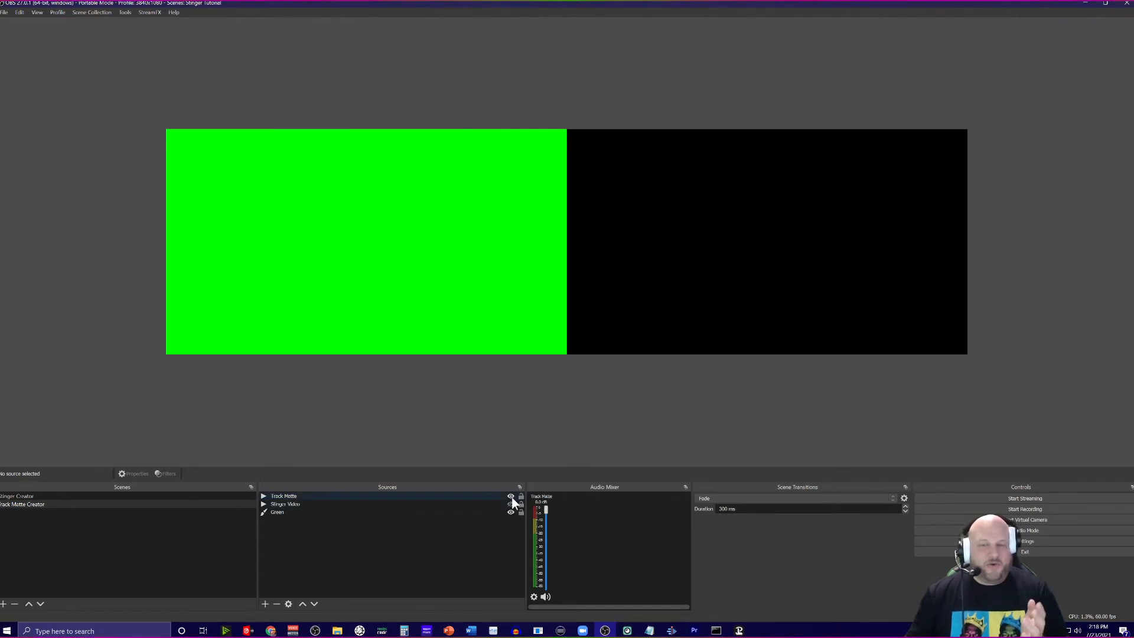
pyautogui.click(511, 504)
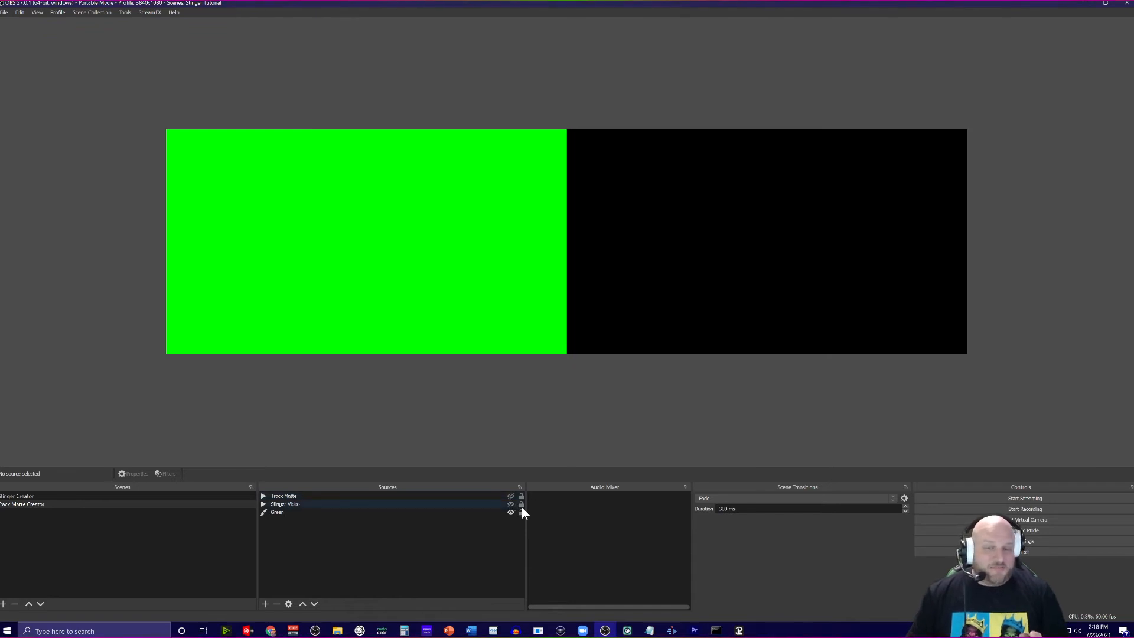
pyautogui.click(512, 505)
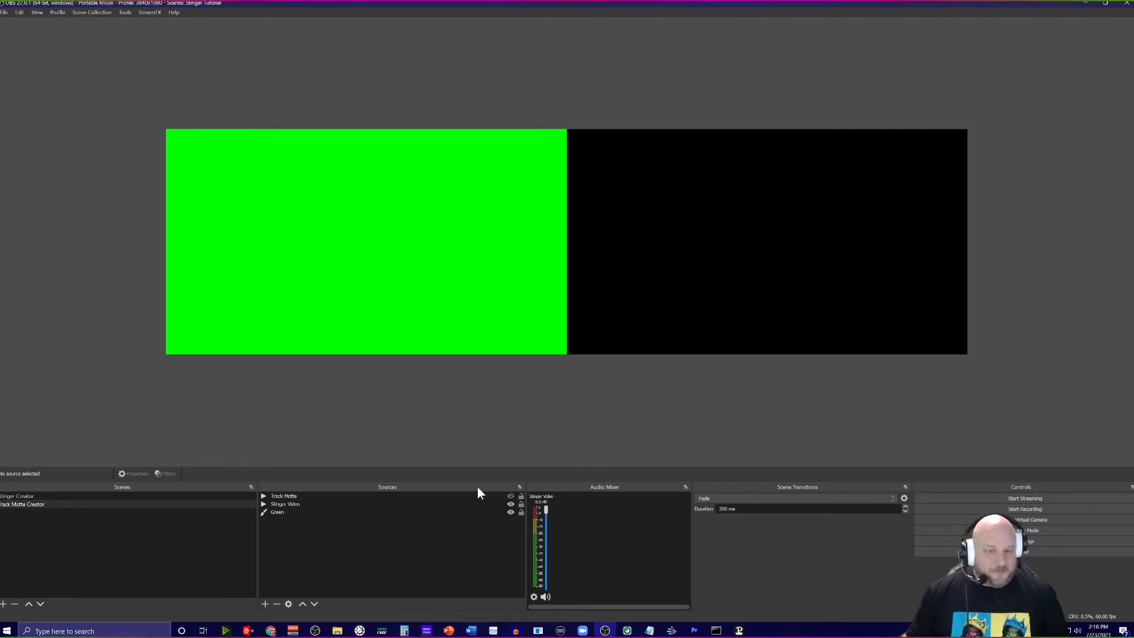
pyautogui.click(511, 504)
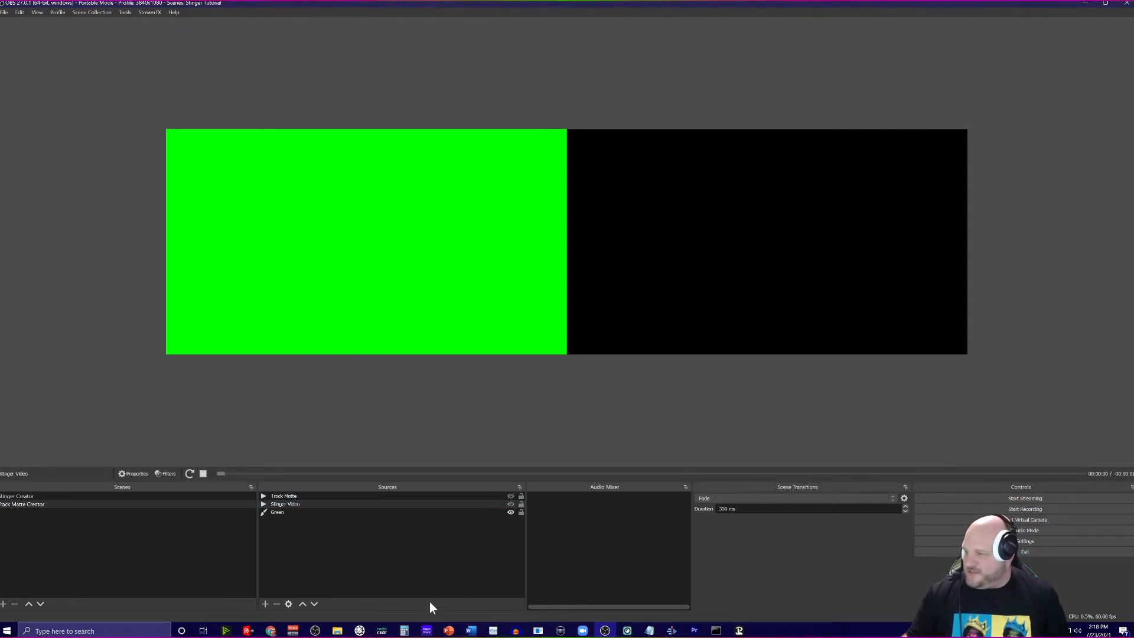
# Switch to NOOBS CMDR and add a recording command set to Start Recording.
pyautogui.click(382, 631)
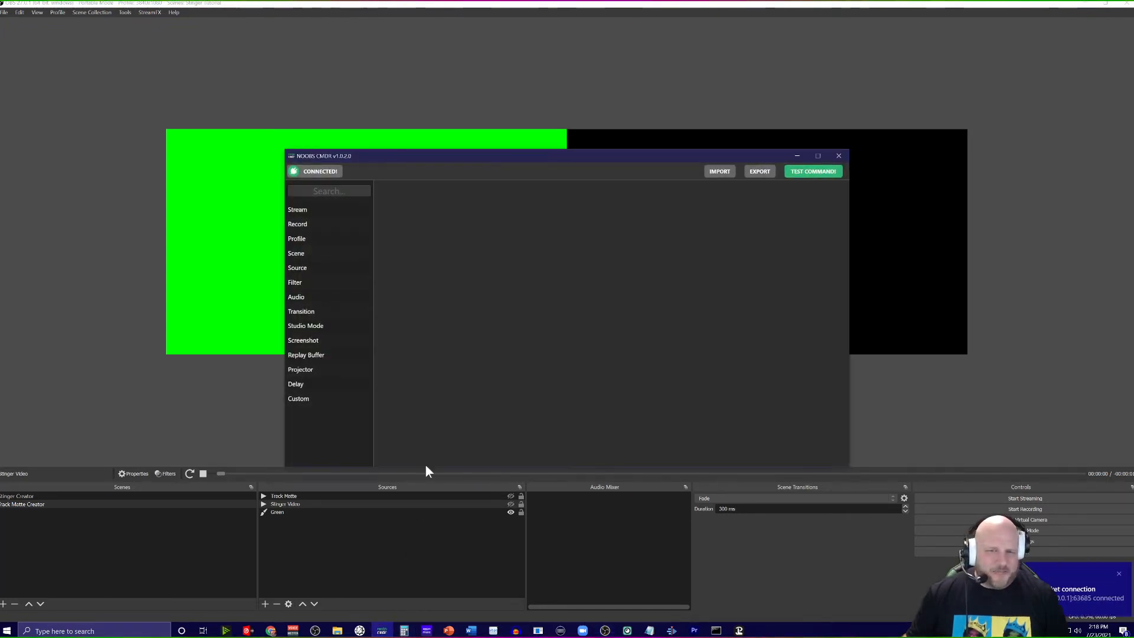
pyautogui.moveTo(497, 158); pyautogui.dragTo(422, 168)
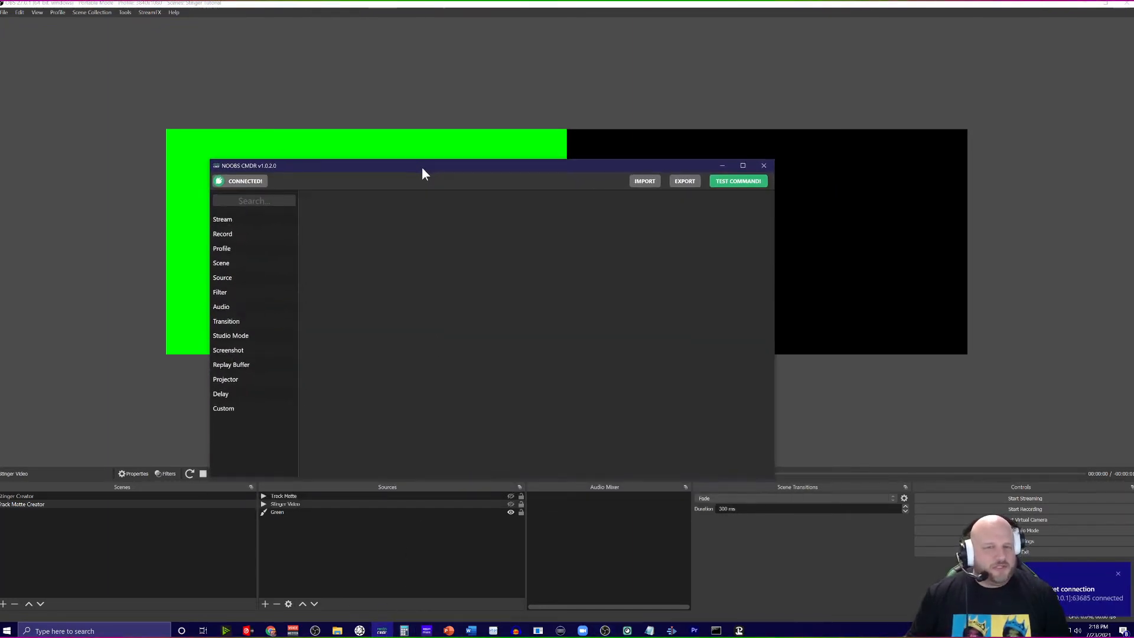
pyautogui.click(251, 234)
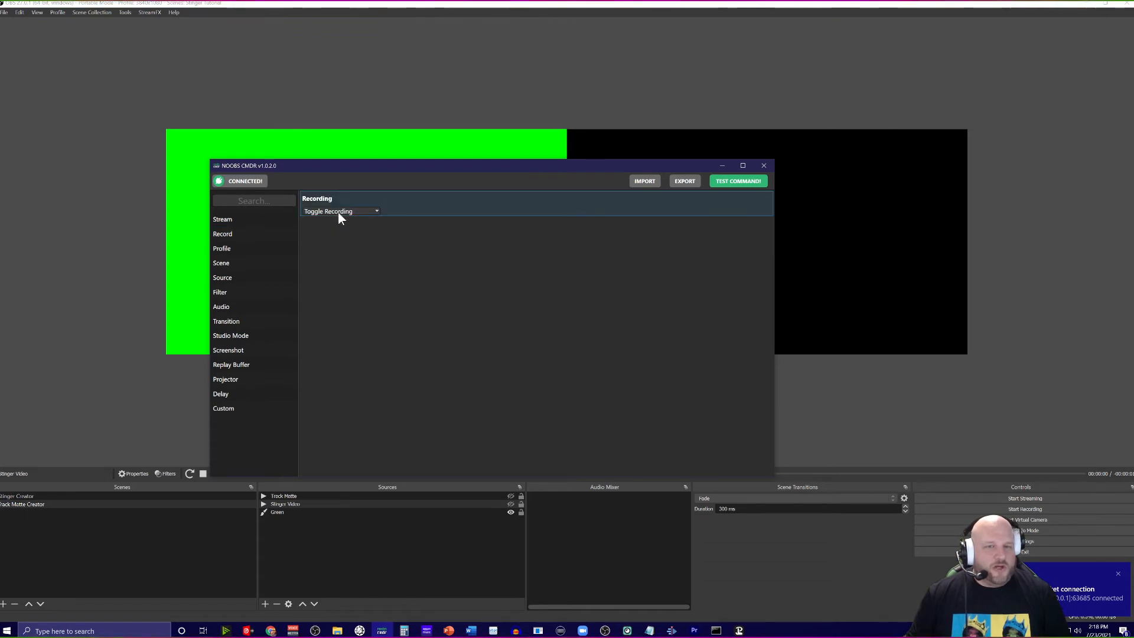
pyautogui.click(337, 212)
pyautogui.click(334, 234)
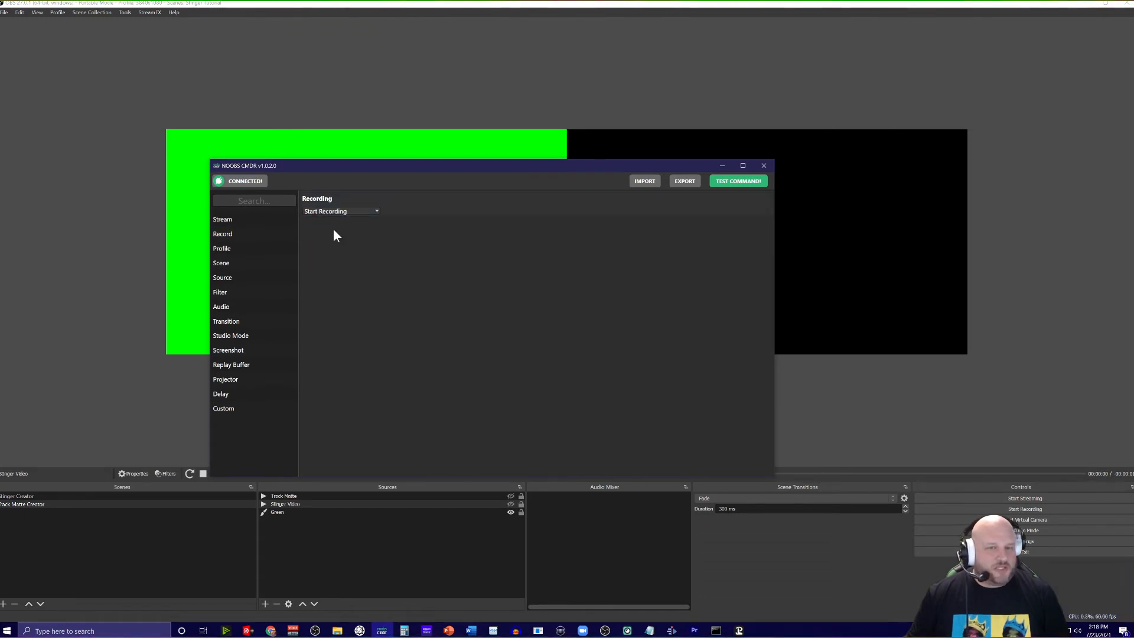
# Add a Show Source command for the Stinger Video source in the Track Matte Creator scene.
pyautogui.click(253, 280)
pyautogui.click(362, 238)
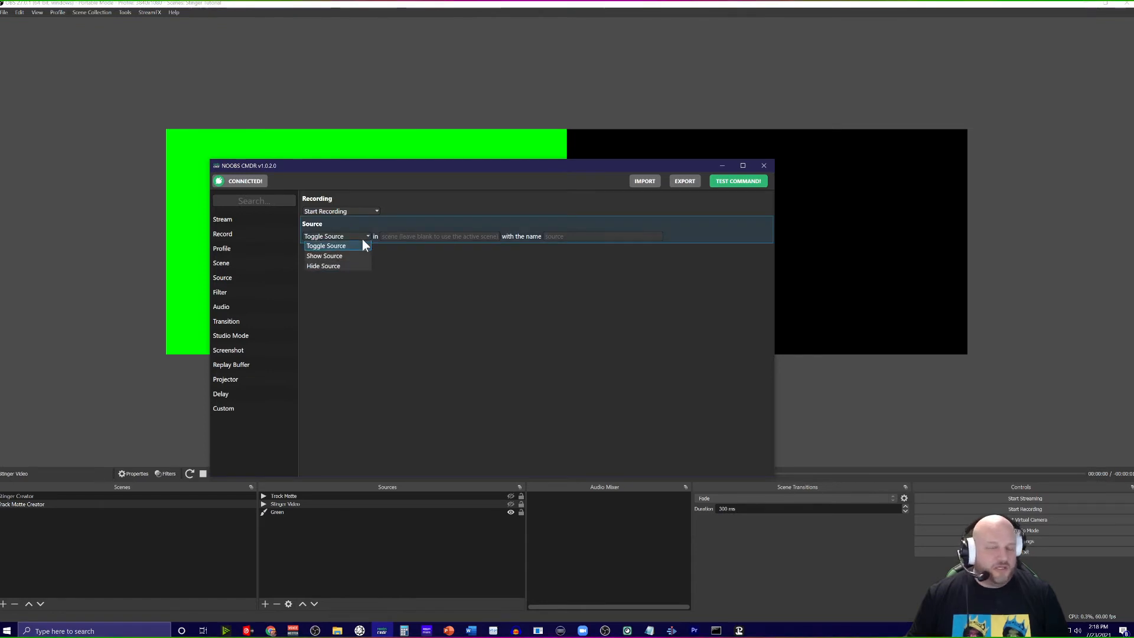
pyautogui.click(344, 258)
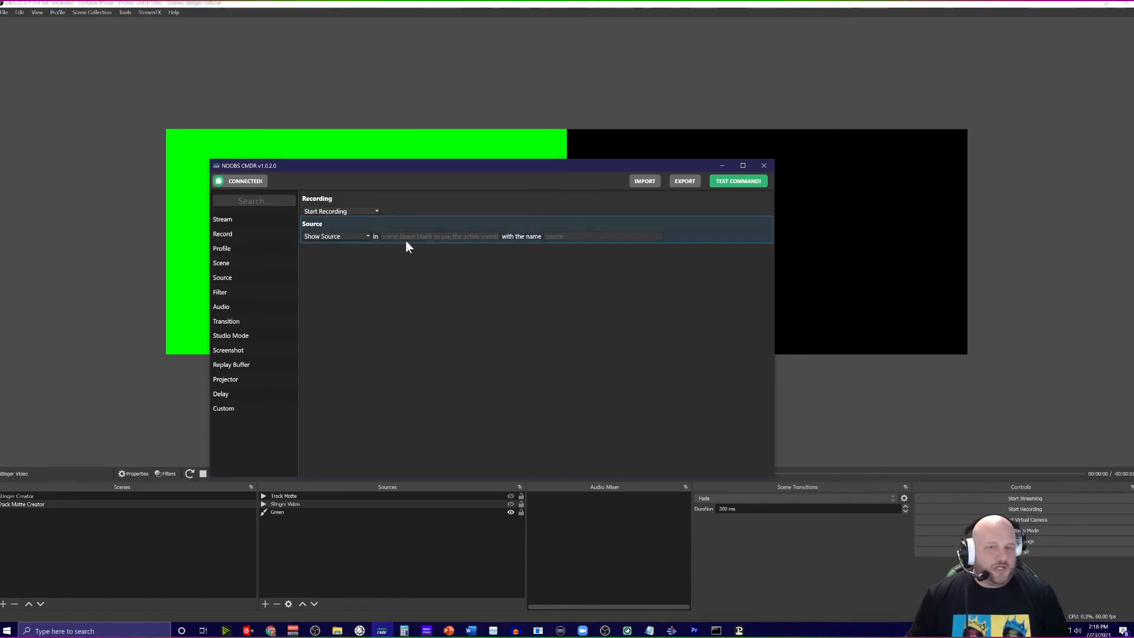
pyautogui.click(405, 239)
pyautogui.click(407, 256)
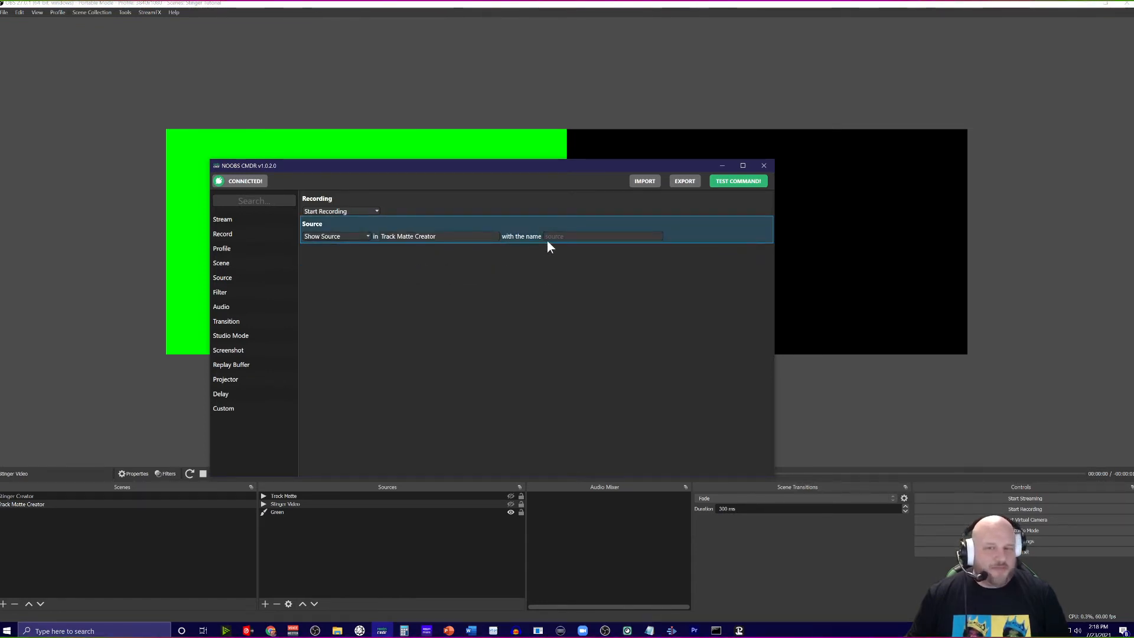
pyautogui.click(547, 237)
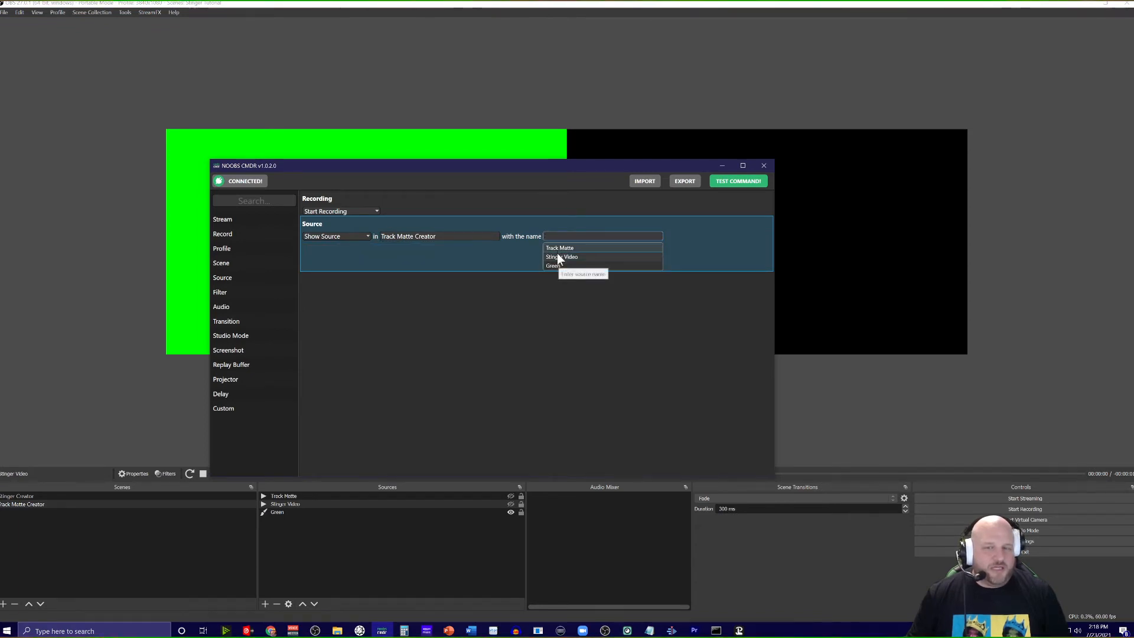
pyautogui.click(558, 256)
# Duplicate the Show Source command and set the copy's source name to Track Matte.
pyautogui.rightClick(531, 233)
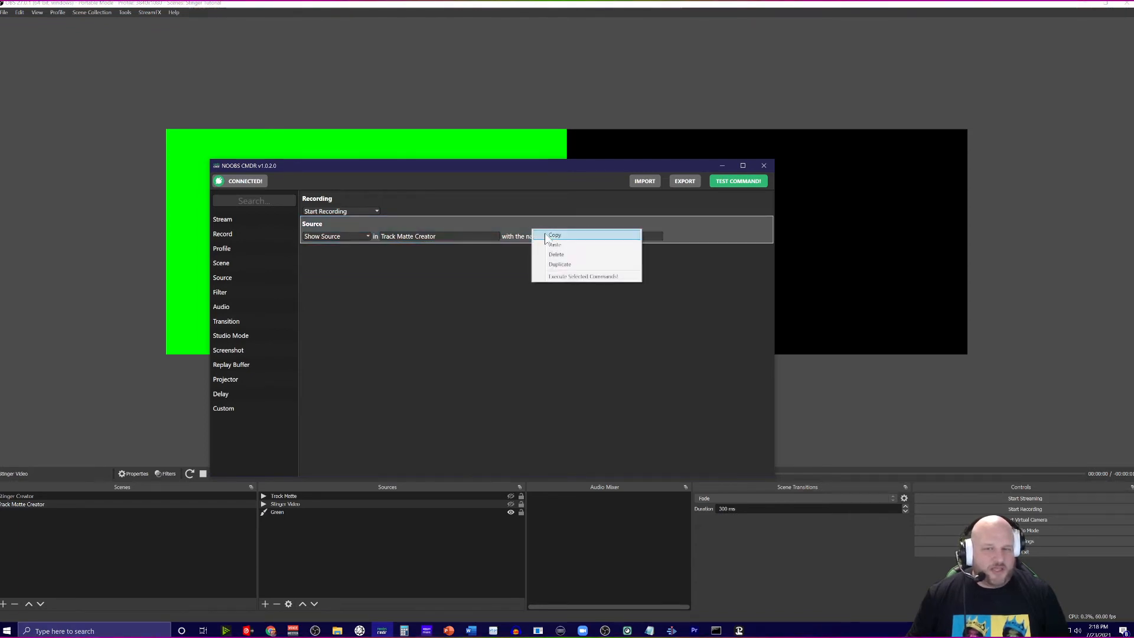
pyautogui.click(544, 264)
pyautogui.click(564, 264)
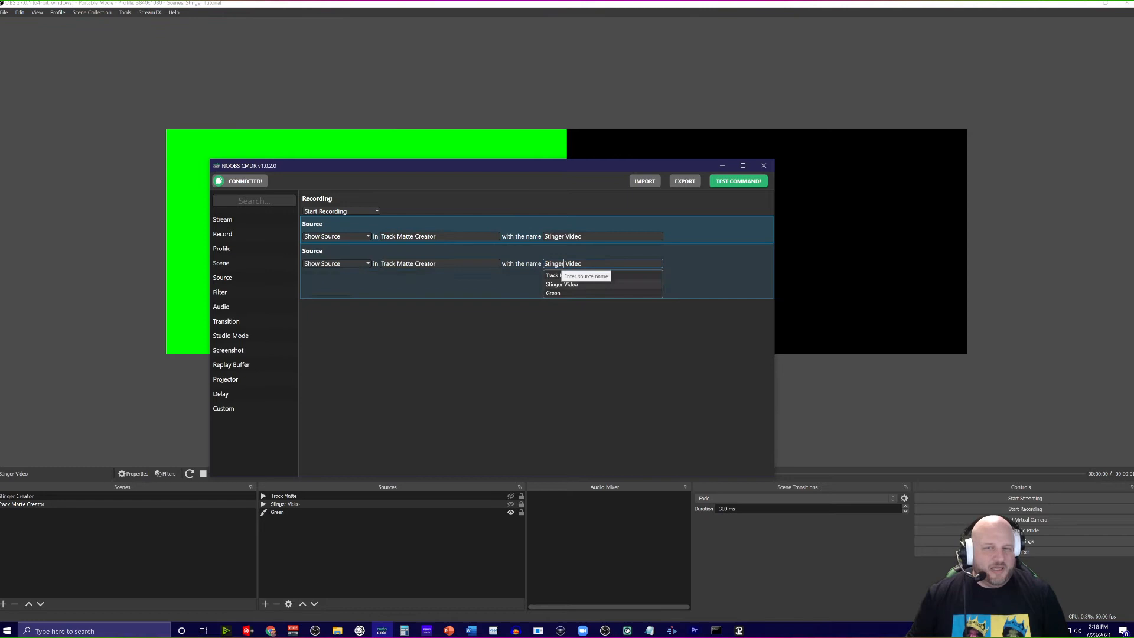
pyautogui.click(560, 275)
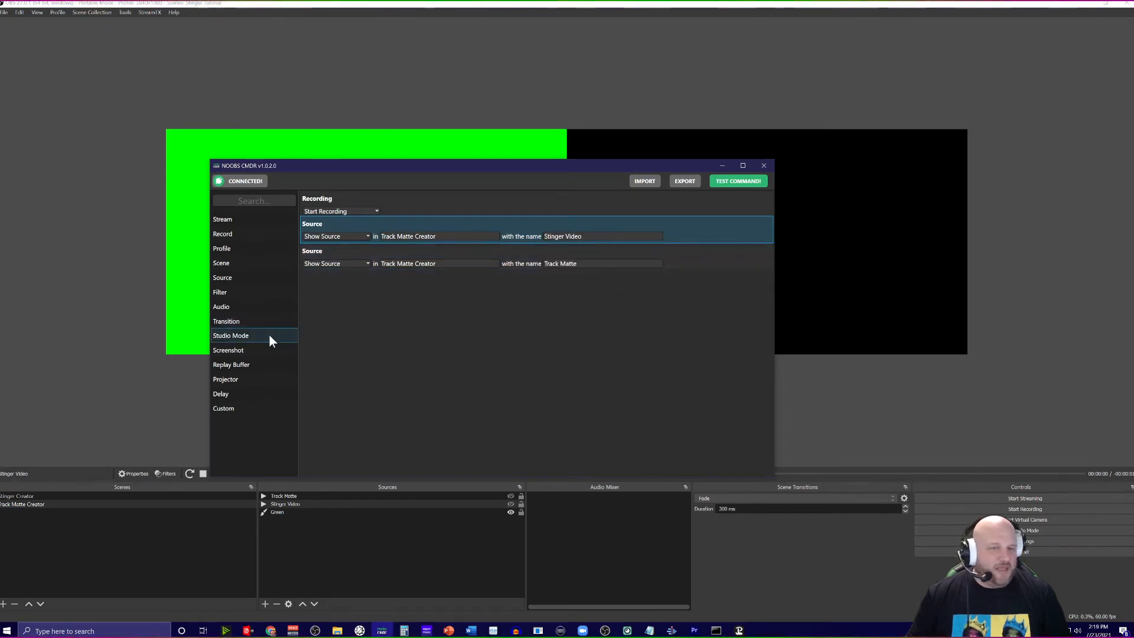
# Add a 1950 ms Delay command followed by a recording command set to Stop Recording.
pyautogui.click(236, 394)
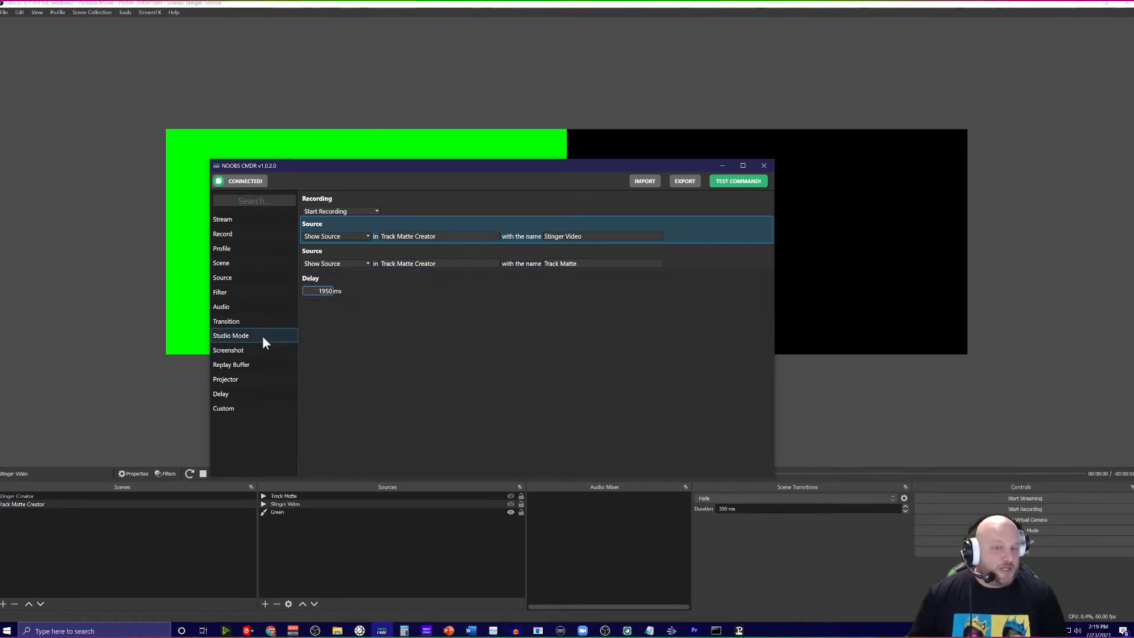
pyautogui.click(236, 234)
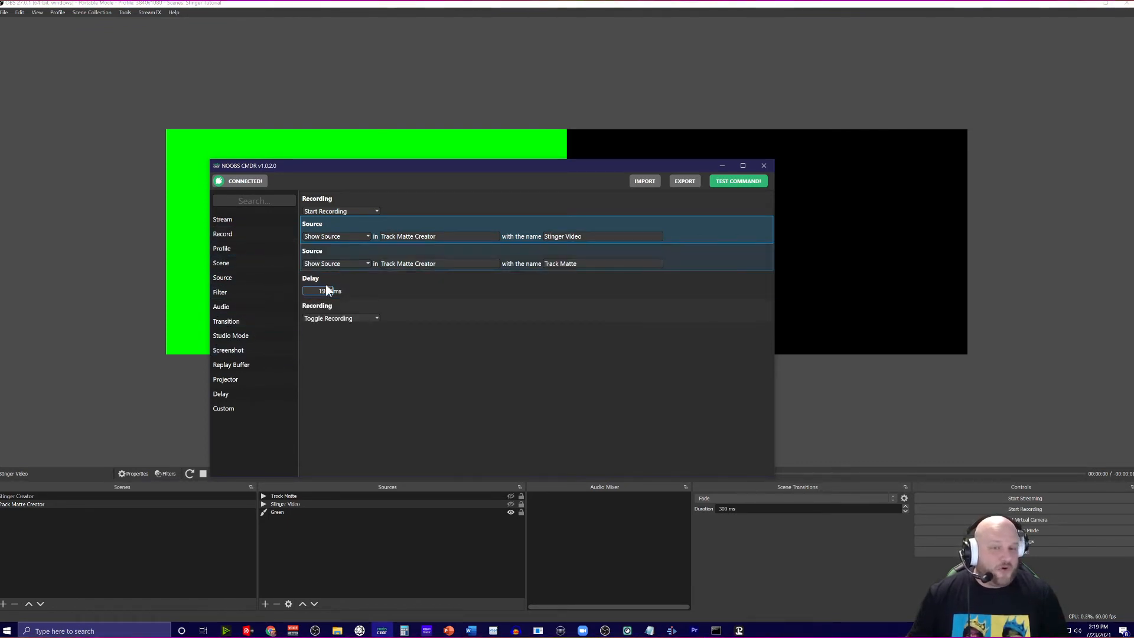
pyautogui.click(362, 318)
pyautogui.click(348, 347)
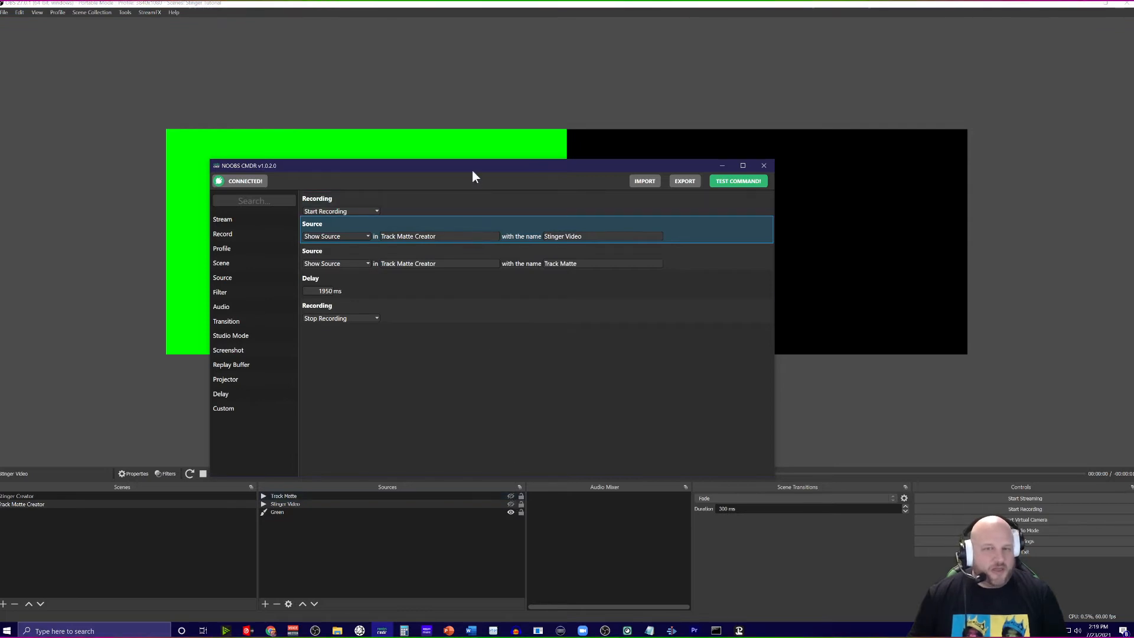
# Move the NOOBS CMDR window below the OBS preview and run the command sequence as a test.
pyautogui.moveTo(472, 169); pyautogui.dragTo(296, 387)
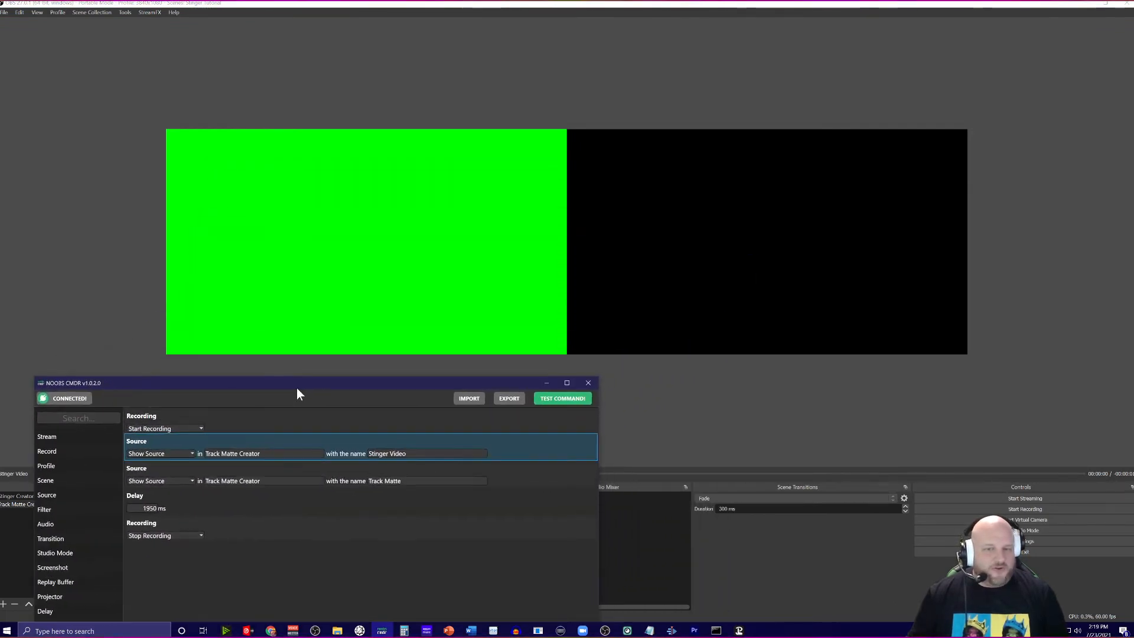
pyautogui.click(563, 399)
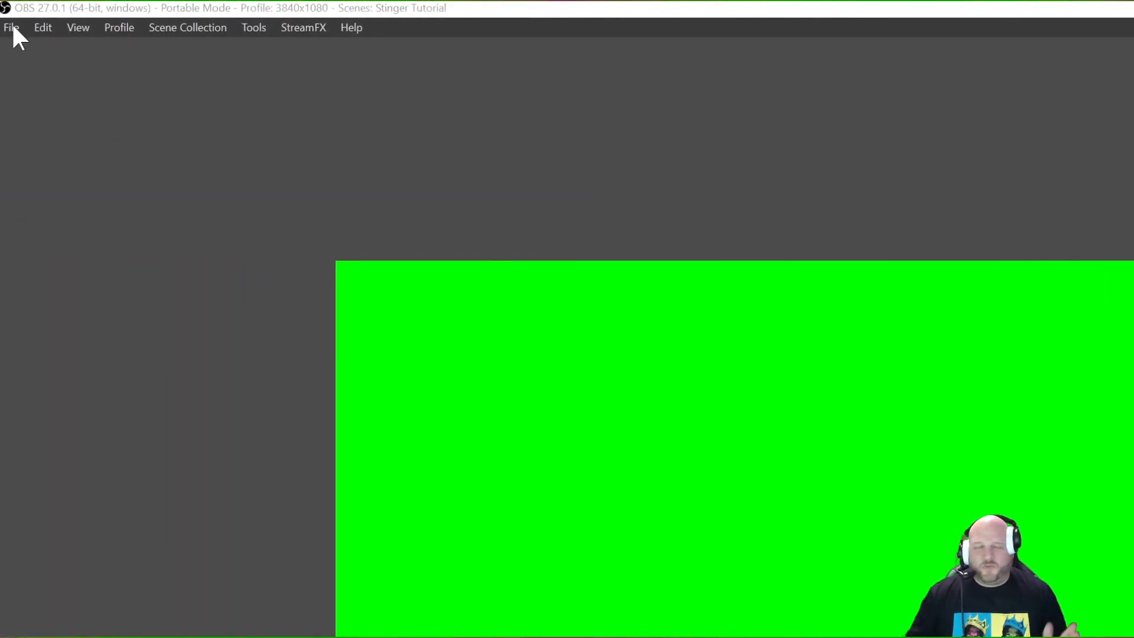
pyautogui.click(12, 28)
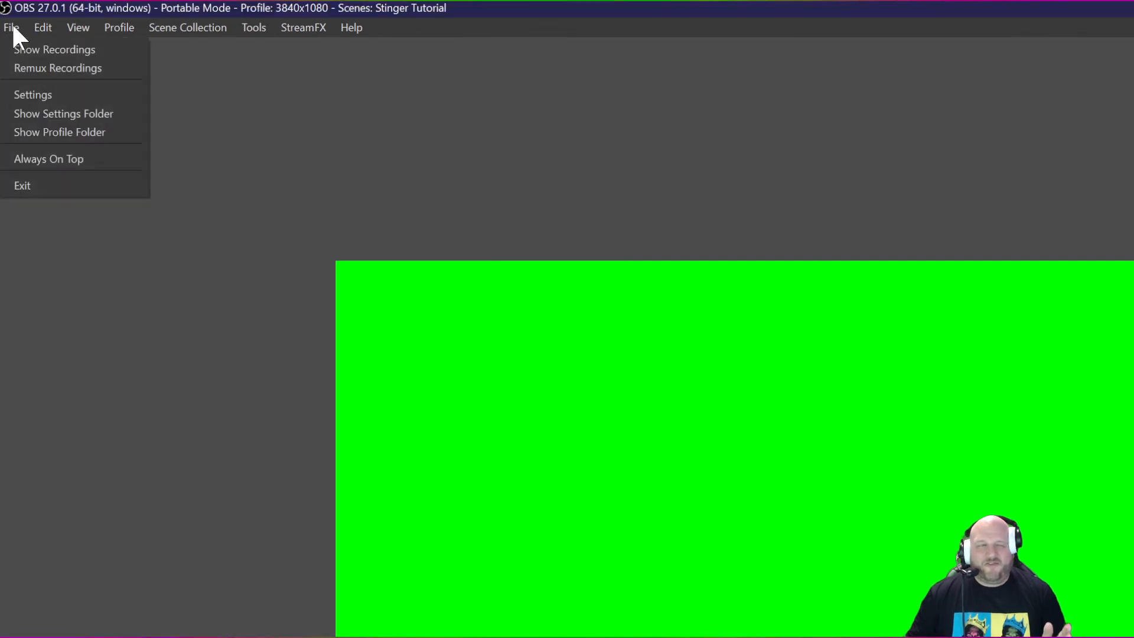
pyautogui.click(37, 69)
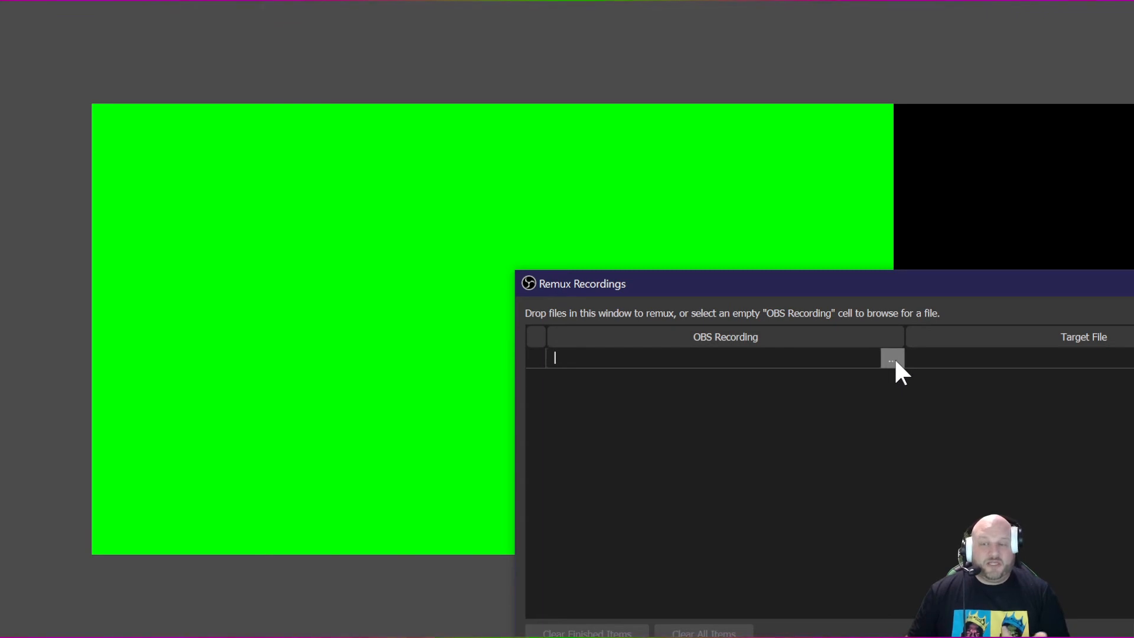
pyautogui.click(895, 359)
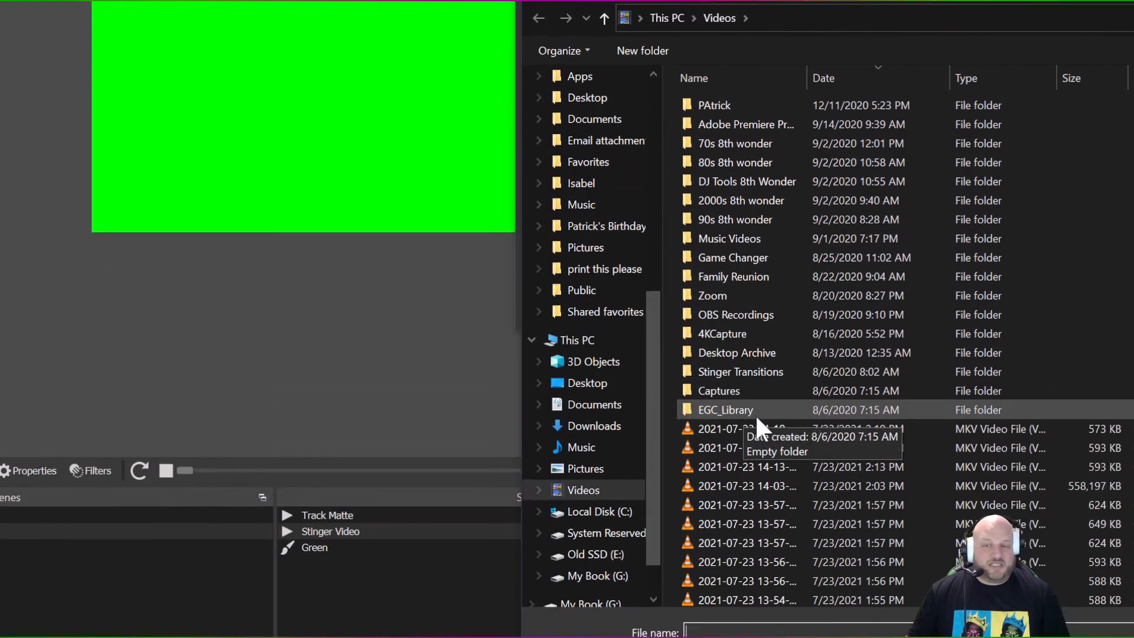
pyautogui.click(768, 397)
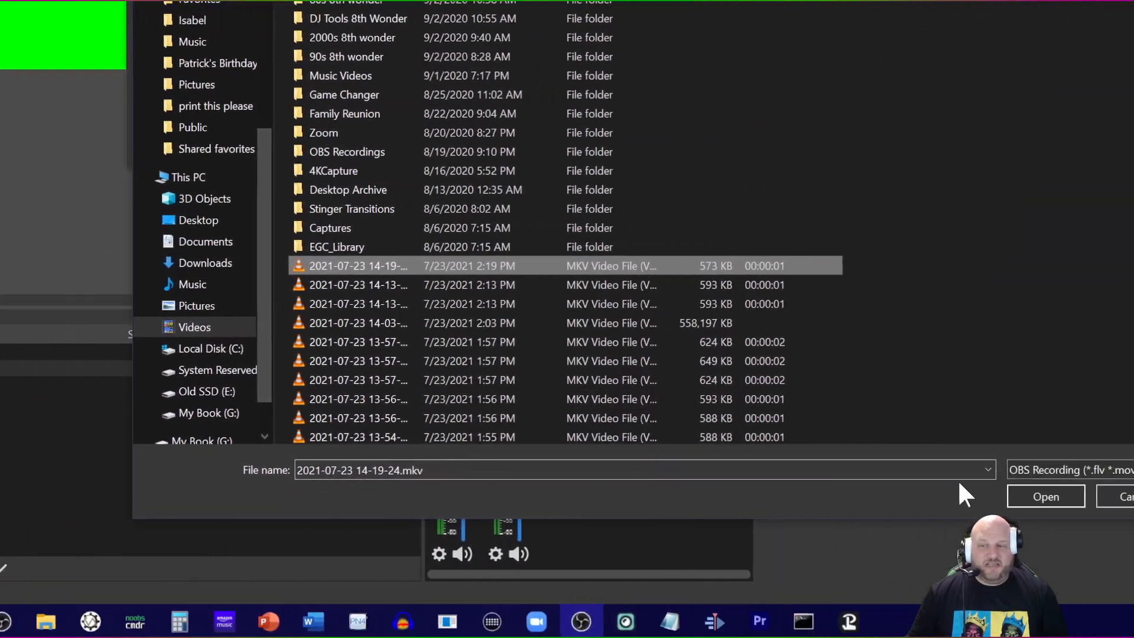
pyautogui.click(919, 495)
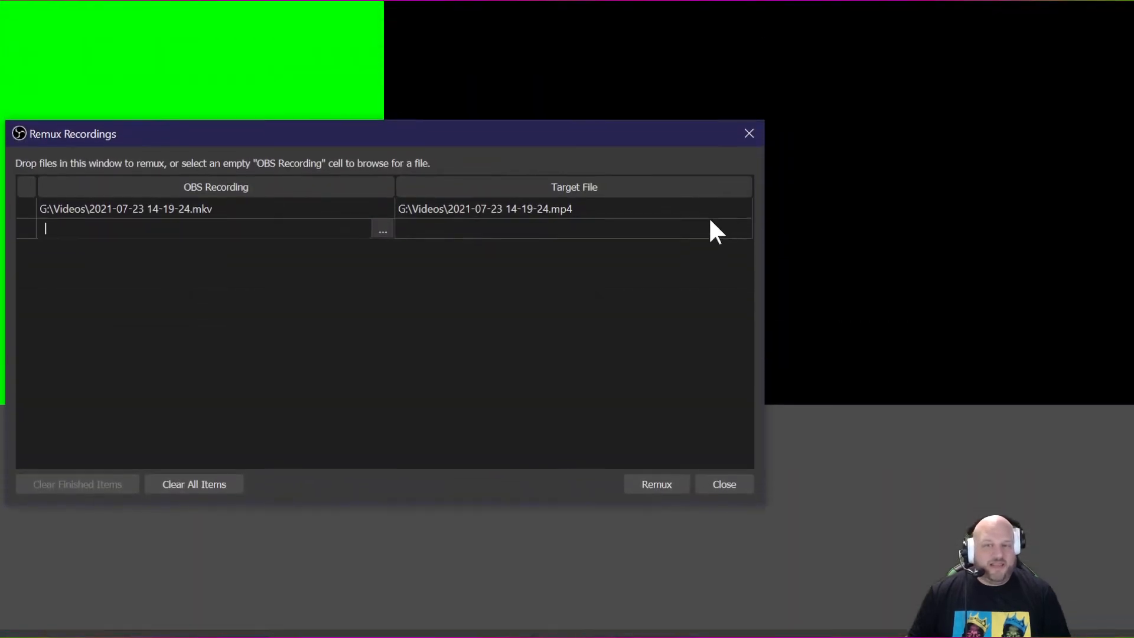
# Set the remux target file to tm.mp4 on the Desktop, agreeing to replace the existing file.
pyautogui.click(736, 242)
pyautogui.click(740, 243)
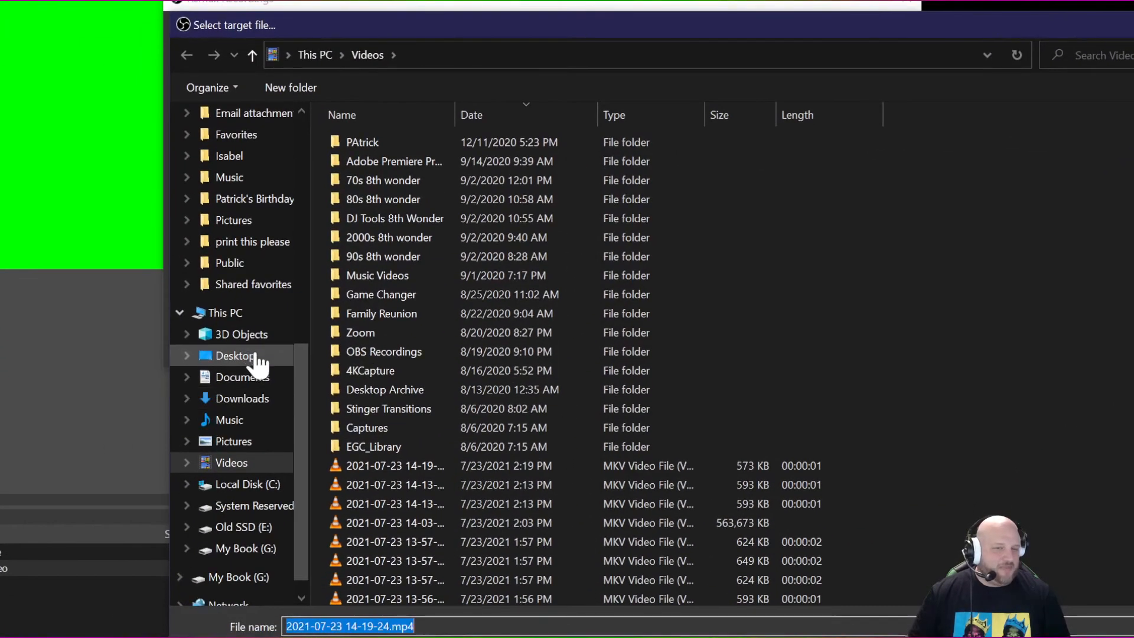
pyautogui.click(257, 357)
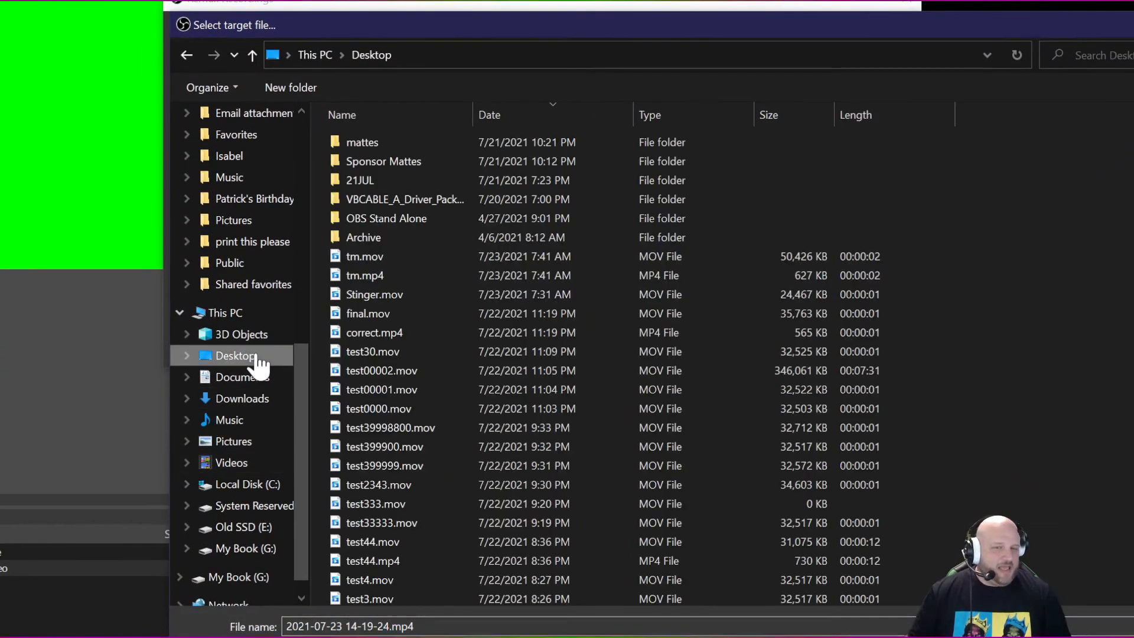
pyautogui.click(372, 276)
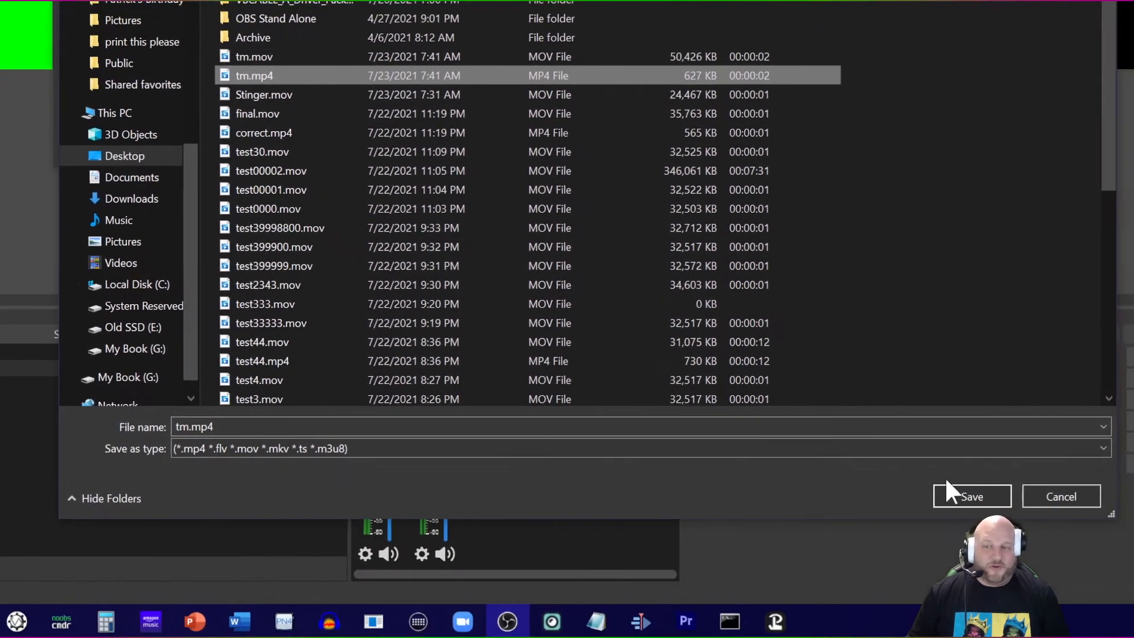
pyautogui.click(896, 496)
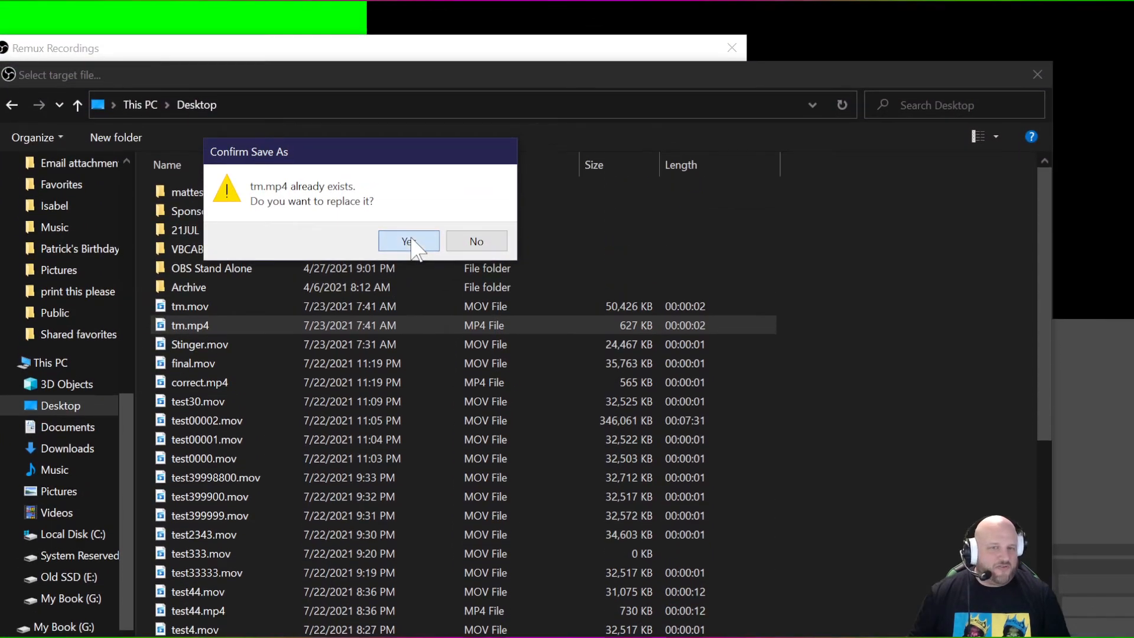
pyautogui.click(413, 241)
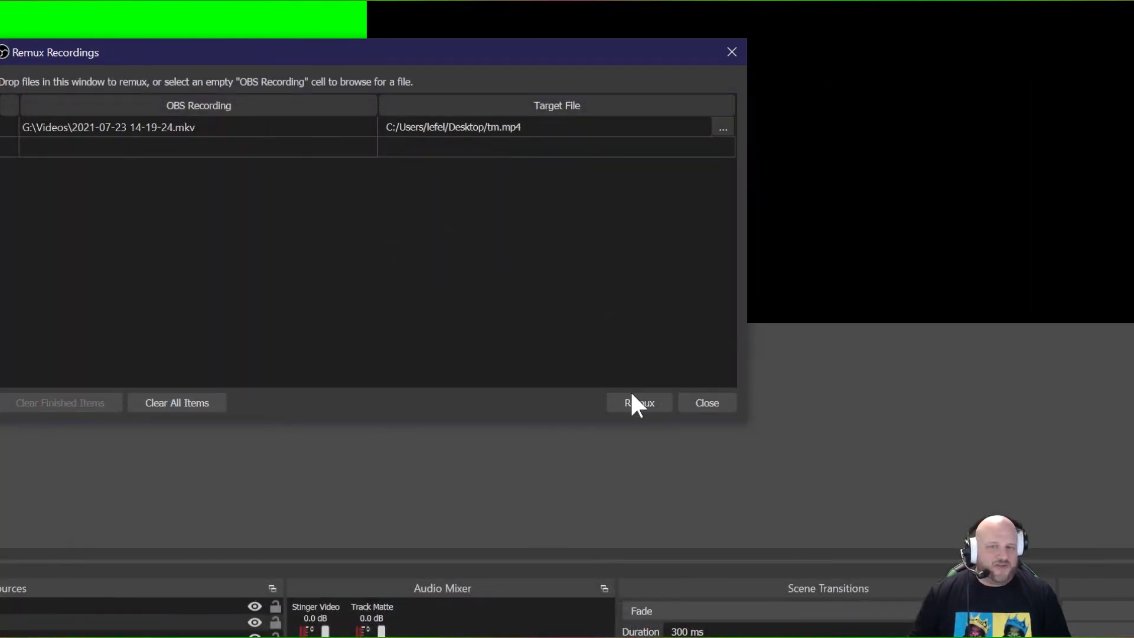
# Remux the recording over the existing tm.mp4 and close the Remux Recordings dialog.
pyautogui.click(644, 404)
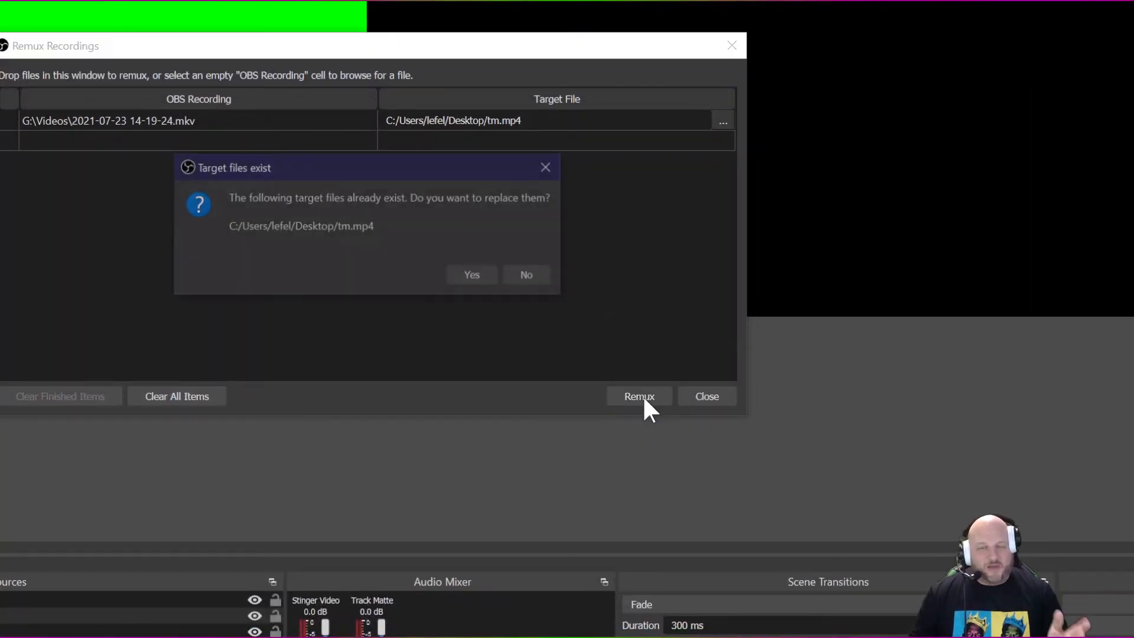
pyautogui.click(464, 276)
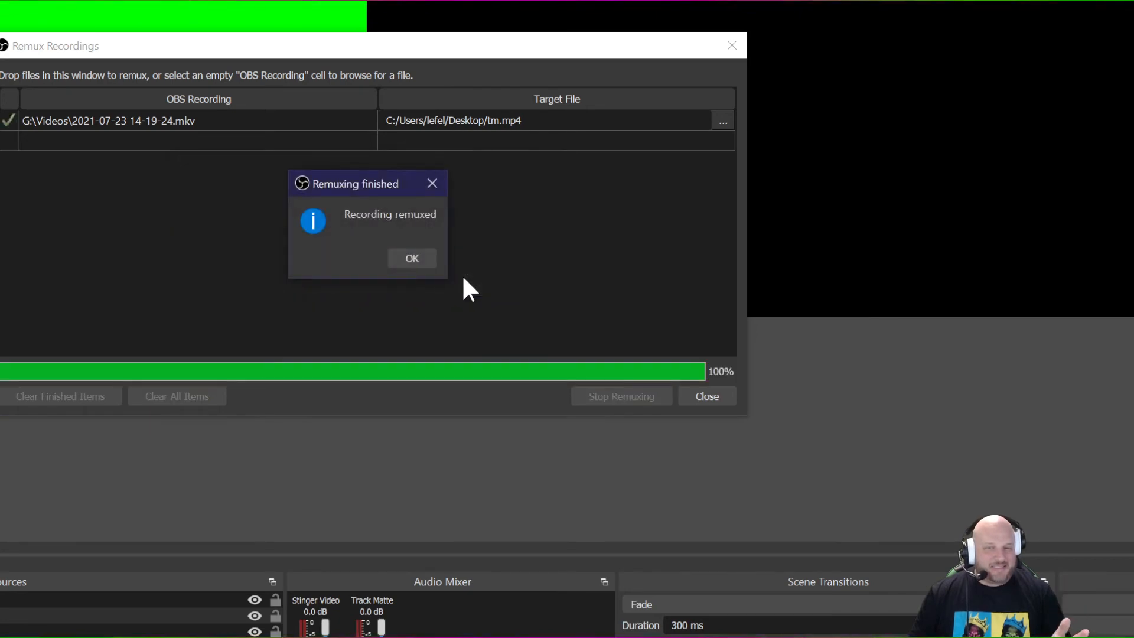
pyautogui.click(412, 258)
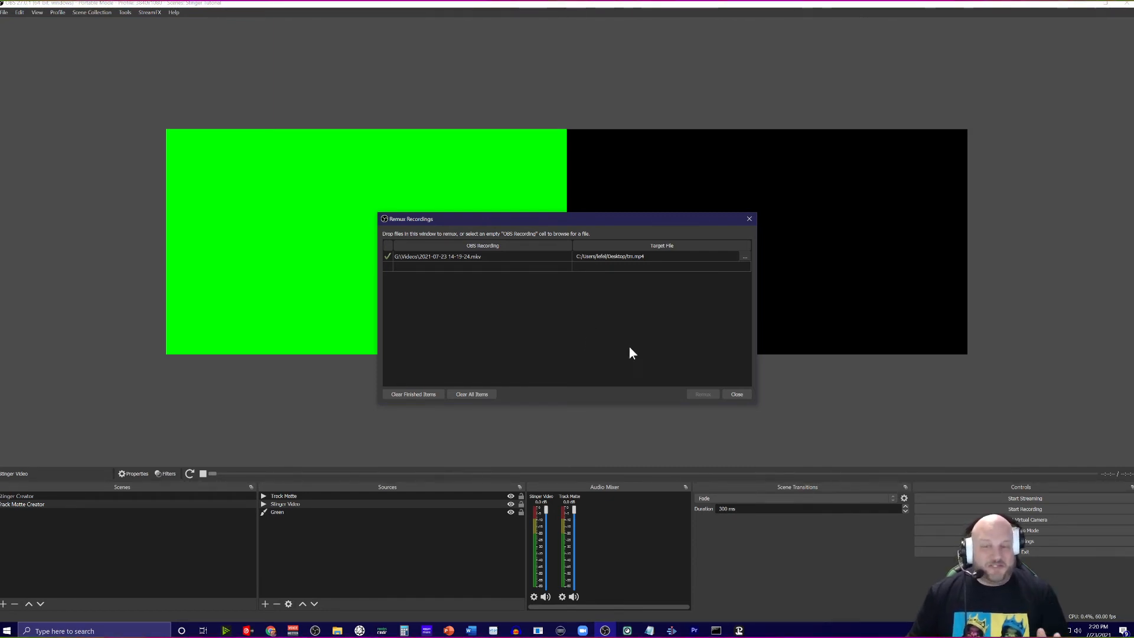
pyautogui.click(736, 395)
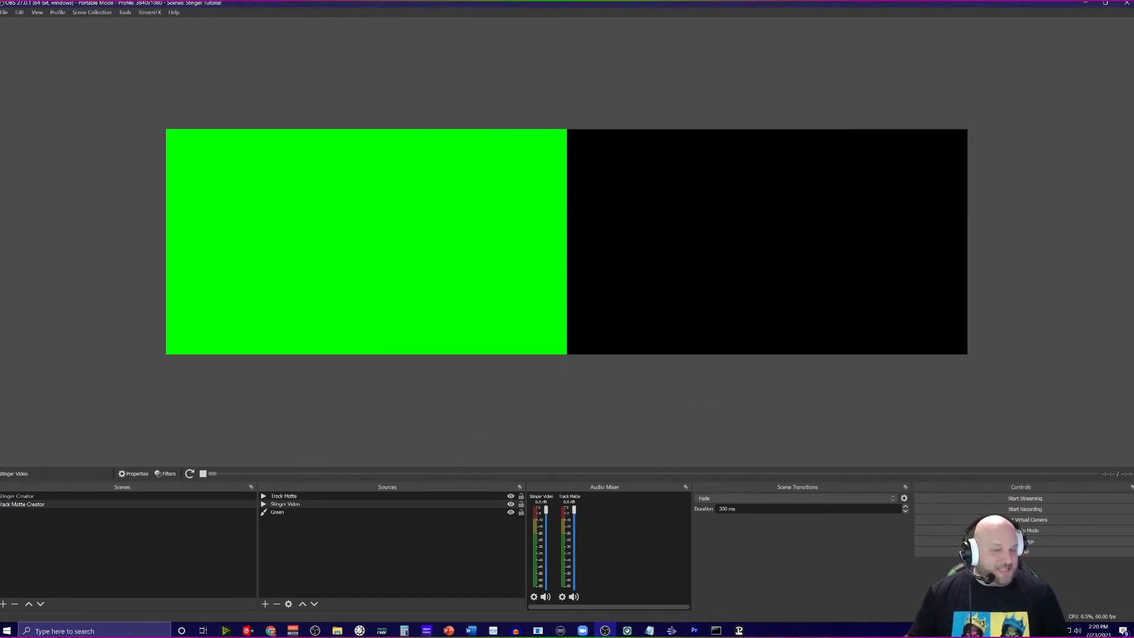
# Bring up the TrackMatte FFmpeg.txt note and highlight the input path to tm.mp4 in the FFmpeg command.
pyautogui.moveTo(0, 222); pyautogui.dragTo(479, 195)
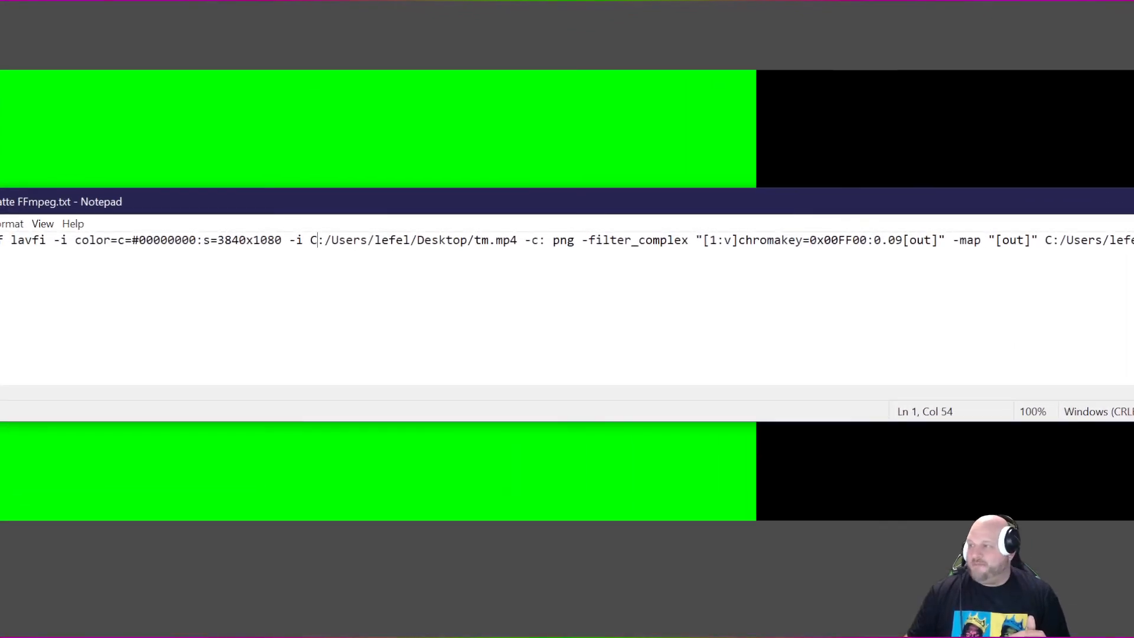
pyautogui.press('Left')
pyautogui.hotkey('shift', 'Right')
pyautogui.hotkey('shift', 'Right')
pyautogui.hotkey('shift', 'Right')
pyautogui.hotkey('shift', 'Right')
pyautogui.hotkey('shift', 'Right')
pyautogui.hotkey('shift', 'Right')
pyautogui.hotkey('shift', 'Right')
pyautogui.hotkey('shift', 'Right')
pyautogui.hotkey('shift', 'Right')
pyautogui.hotkey('shift', 'Right')
pyautogui.hotkey('shift', 'Right')
pyautogui.hotkey('shift', 'Right')
pyautogui.hotkey('shift', 'Right')
pyautogui.hotkey('shift', 'Right')
pyautogui.hotkey('shift', 'Right')
pyautogui.hotkey('shift', 'Right')
pyautogui.hotkey('shift', 'Right')
pyautogui.hotkey('shift', 'Right')
pyautogui.hotkey('shift', 'Right')
pyautogui.hotkey('shift', 'Right')
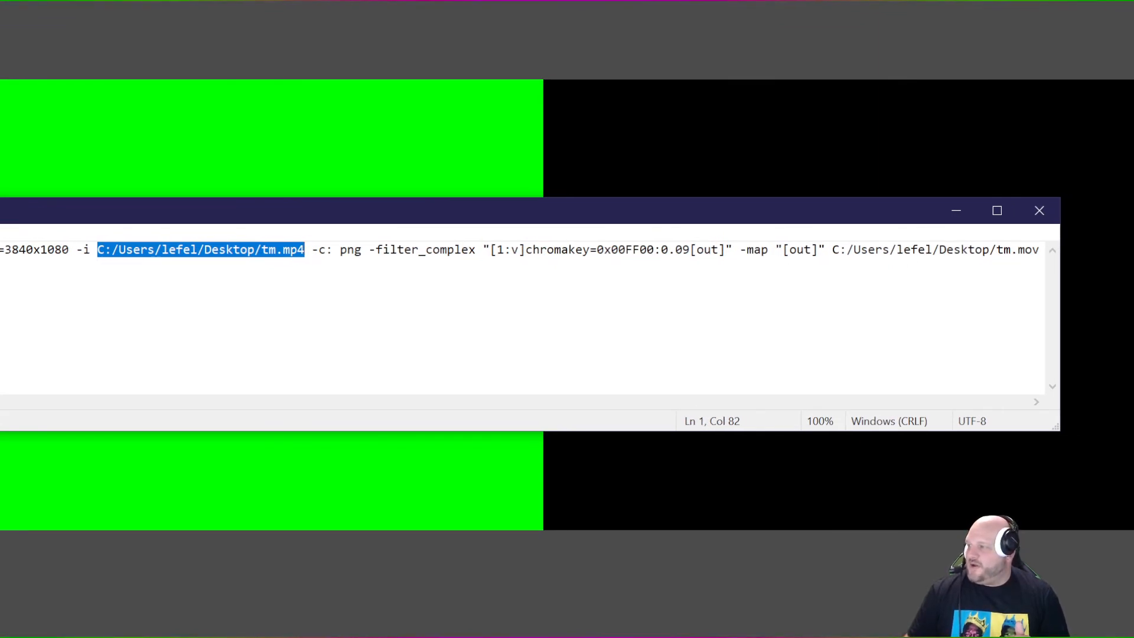
# Highlight the chromakey filter name and its key colour 00FF00 in the FFmpeg command.
pyautogui.moveTo(526, 250); pyautogui.dragTo(590, 250)
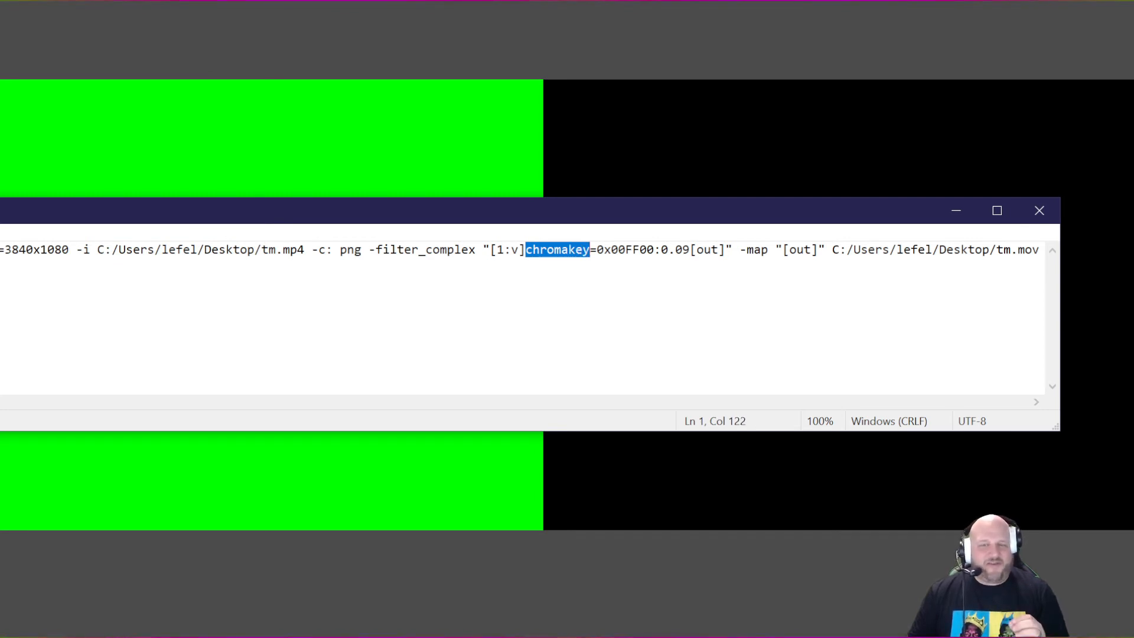
pyautogui.click(625, 249)
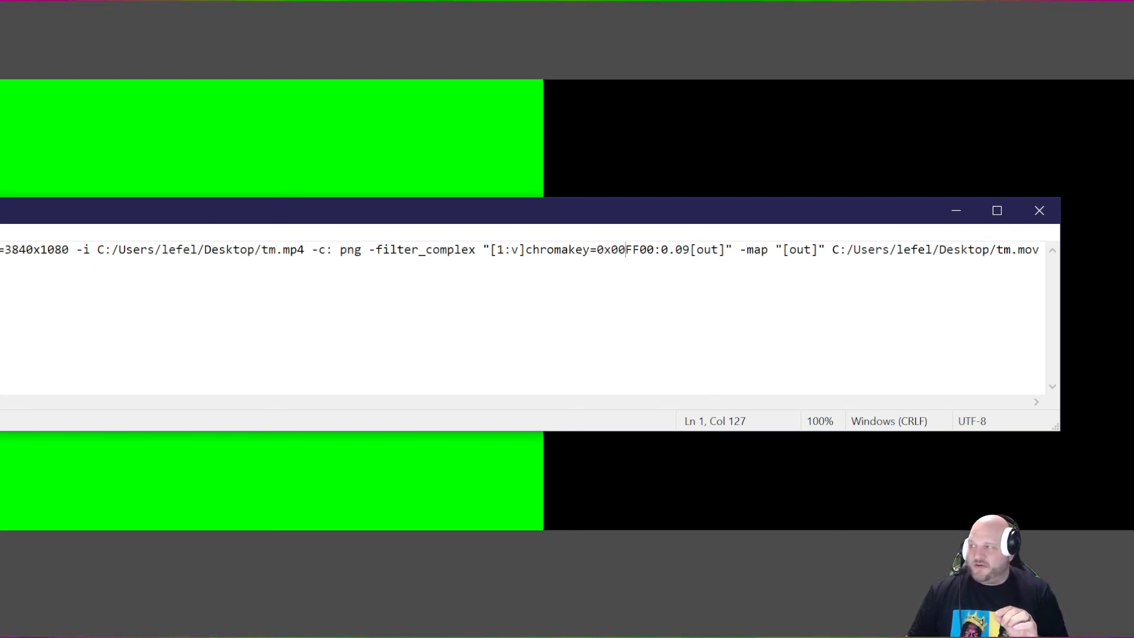
pyautogui.hotkey('shift', 'Right')
pyautogui.hotkey('shift', 'Right')
pyautogui.hotkey('shift', 'Right')
pyautogui.hotkey('shift', 'Right')
pyautogui.hotkey('shift', 'Right')
pyautogui.hotkey('shift', 'Right')
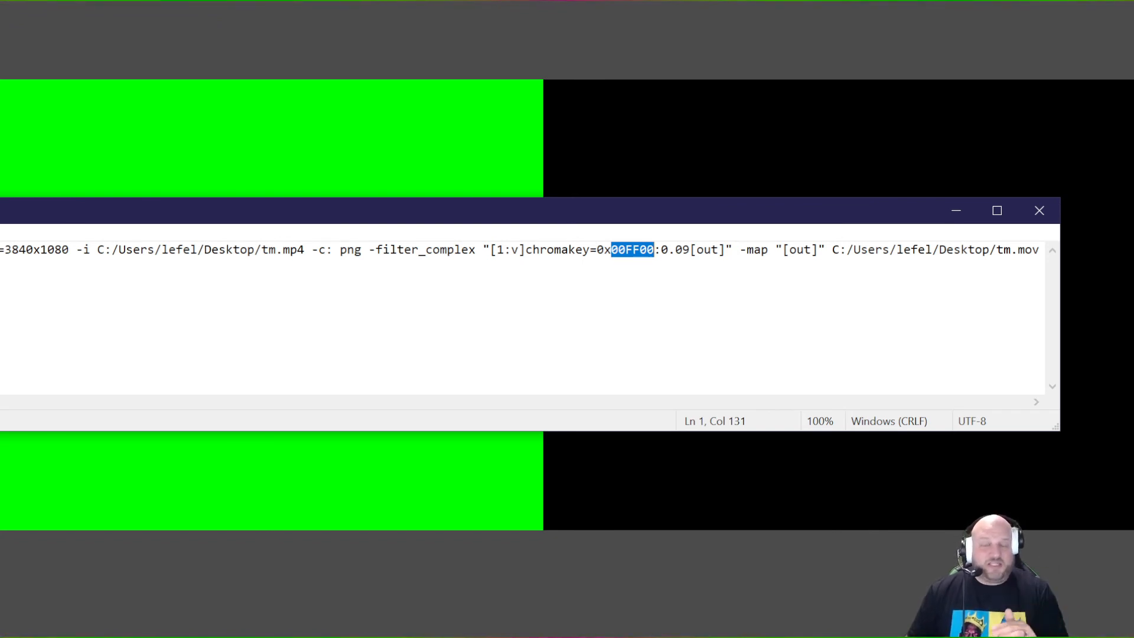
# Highlight the chromakey similarity value 0.09 and move the text cursor onward through the rest of the FFmpeg command.
pyautogui.click(640, 249)
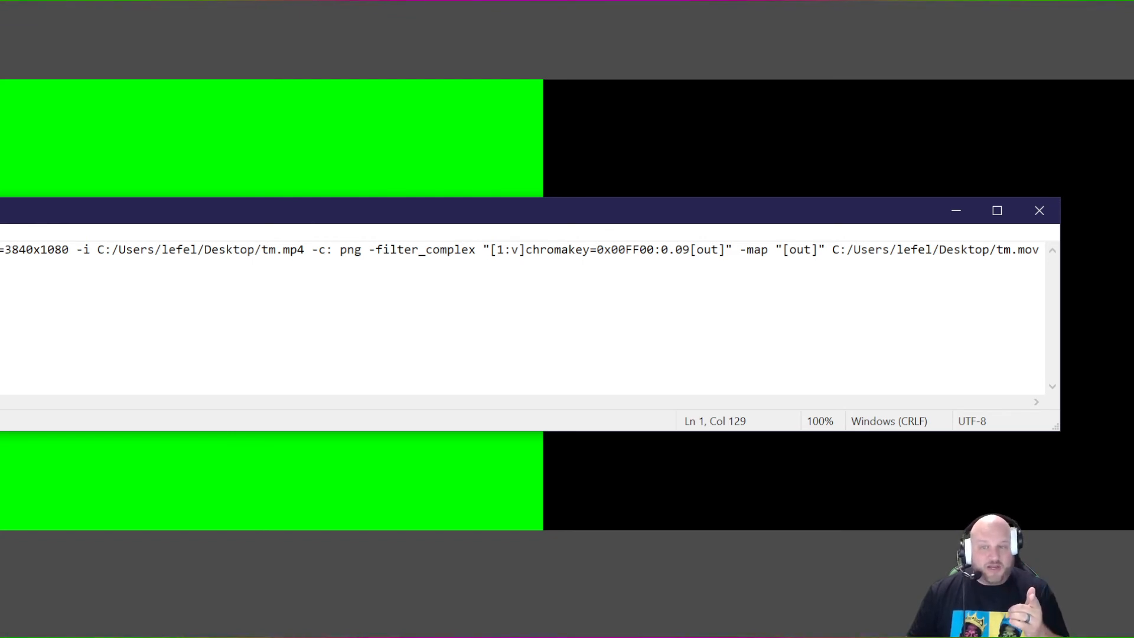
pyautogui.press('Right')
pyautogui.press('Right')
pyautogui.press('Right')
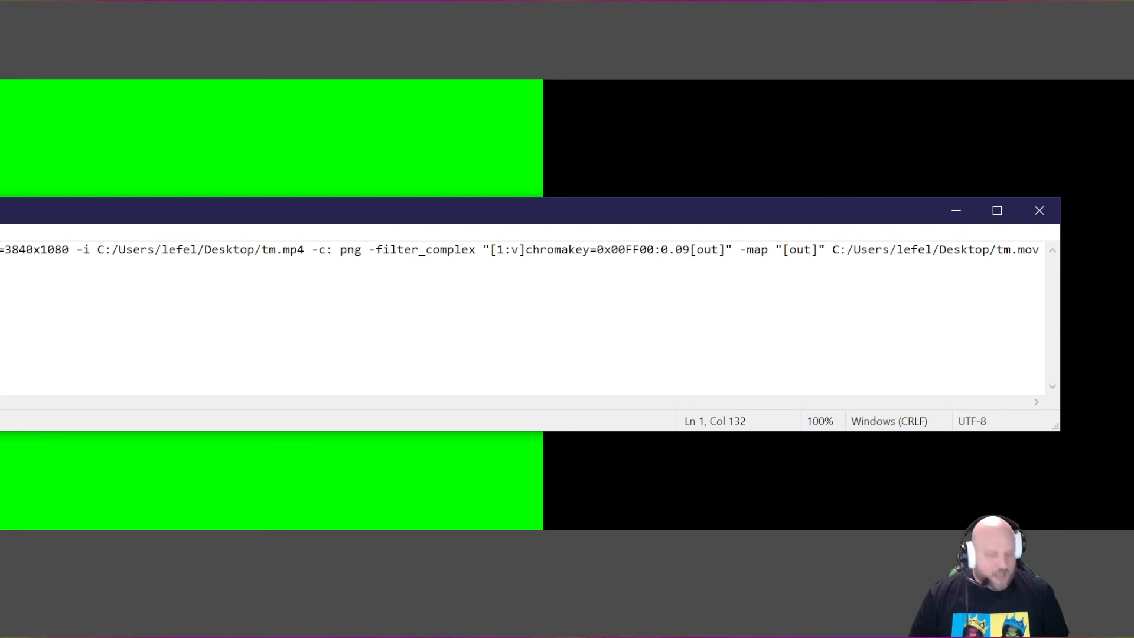
pyautogui.hotkey('shift', 'Right')
pyautogui.hotkey('shift', 'Right')
pyautogui.hotkey('shift', 'Right')
pyautogui.hotkey('shift', 'Right')
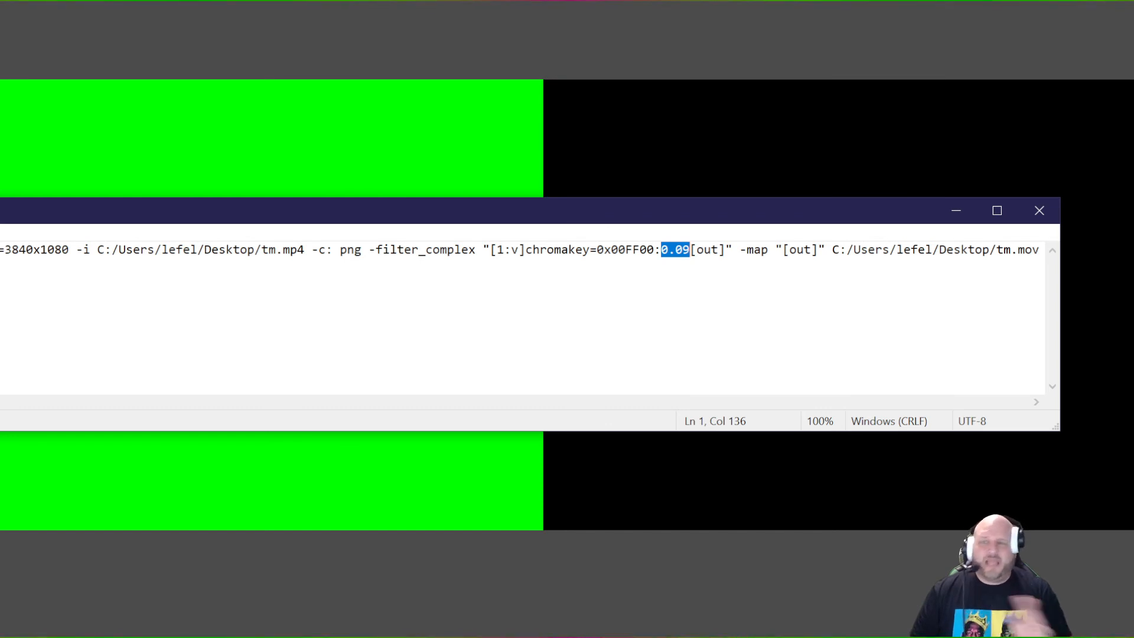
pyautogui.press('Right')
pyautogui.press('Right')
pyautogui.press('Right')
pyautogui.press('Right')
pyautogui.press('Right')
pyautogui.press('Right')
pyautogui.press('Right')
pyautogui.press('Right')
pyautogui.press('Right')
pyautogui.press('Right')
pyautogui.press('Right')
pyautogui.press('Right')
pyautogui.press('Right')
pyautogui.press('Right')
pyautogui.press('Right')
pyautogui.press('Right')
pyautogui.press('Right')
pyautogui.press('Right')
pyautogui.press('Right')
pyautogui.press('Right')
pyautogui.press('Right')
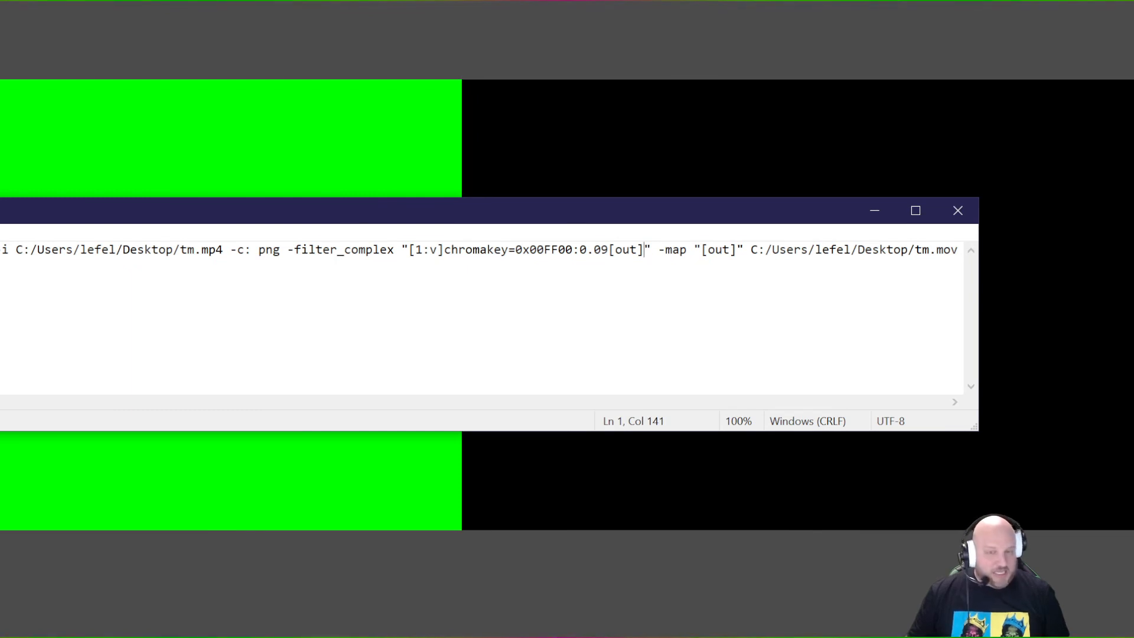
# Copy the whole FFmpeg command from the note and enter it in a Command Prompt window.
pyautogui.hotkey('ctrl', 'a')
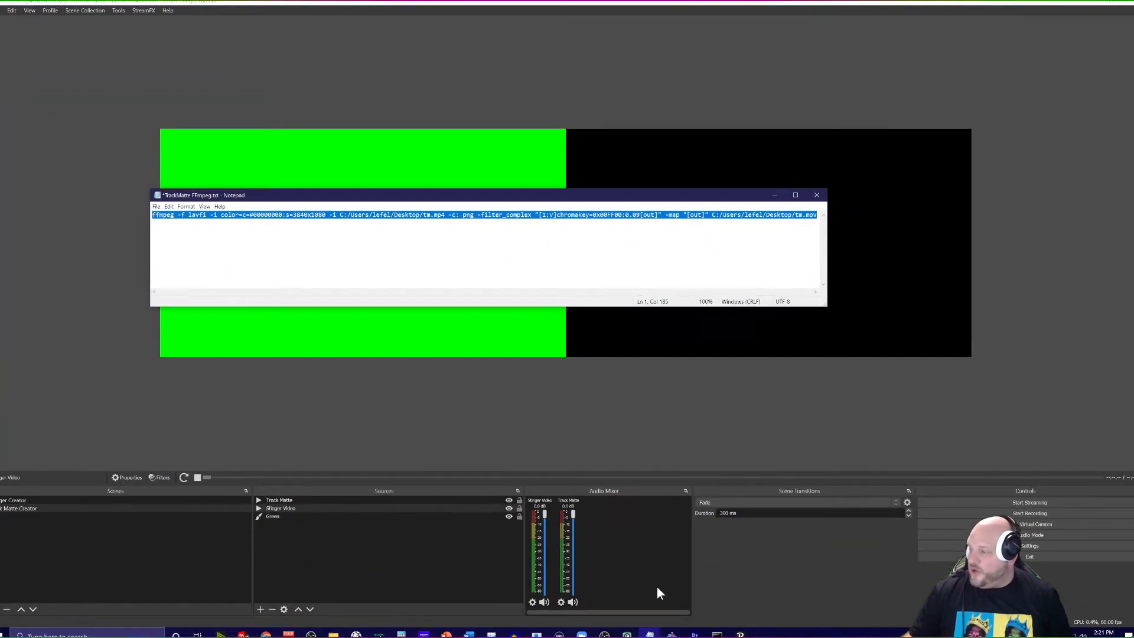
pyautogui.click(716, 631)
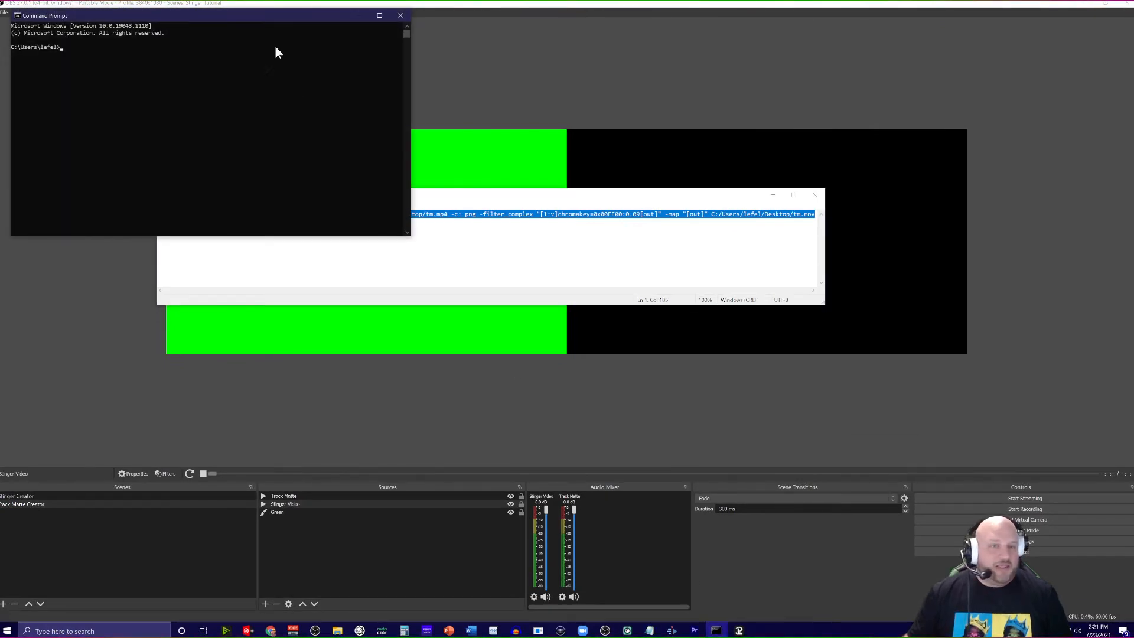
pyautogui.moveTo(331, 16); pyautogui.dragTo(502, 153)
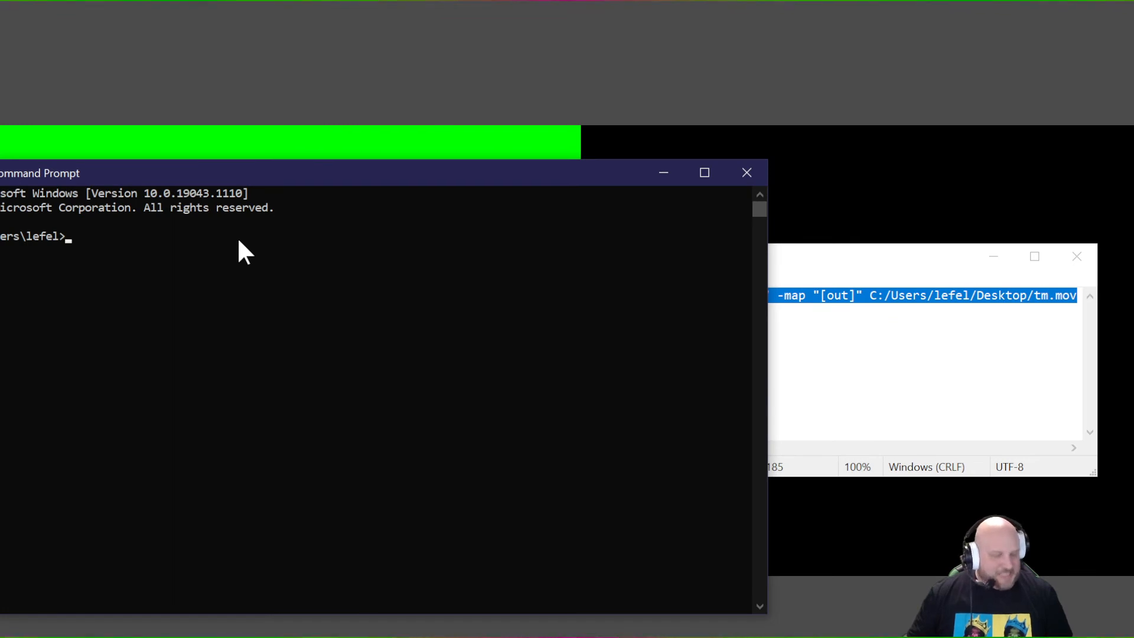
pyautogui.write('ffmpeg -f lavfi -i color=c=#00000000:s=3840x1080 -i C:/Users/lefel/Desktop/tm.mp4 -c: png -filter_complex "[1:v]chromakey=0x00FF00:0.09[out]" -map "[out]" C:/Users/lefel/Desktop/tm.mov')
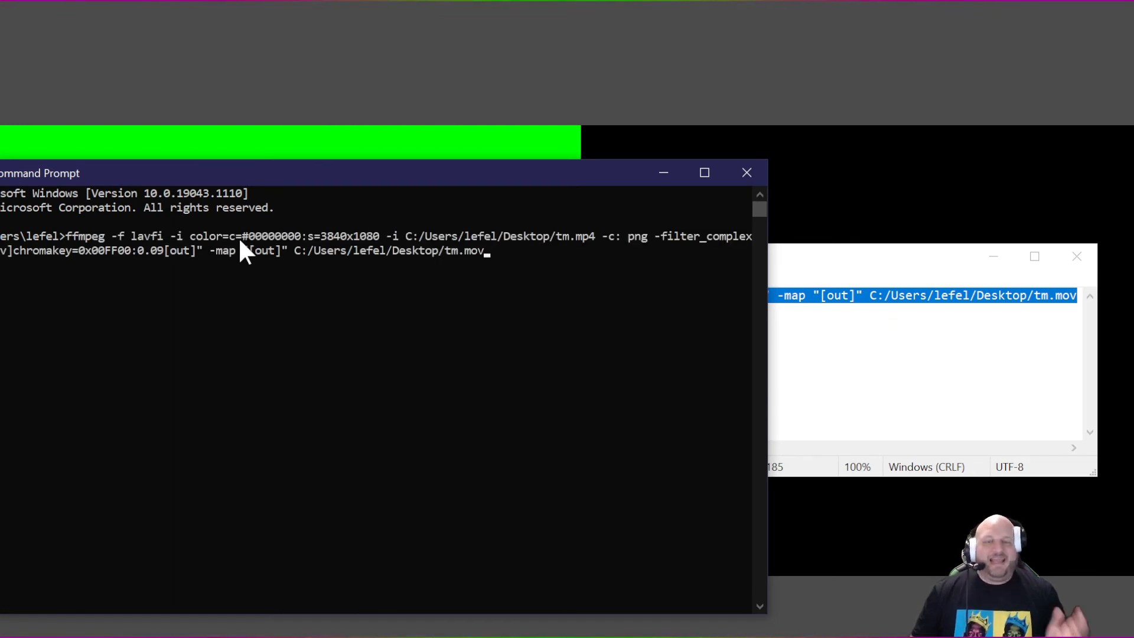
# Run the FFmpeg command, allowing it to overwrite tm.mov, and clear the Command Prompt and note windows out of the way.
pyautogui.press('Return')
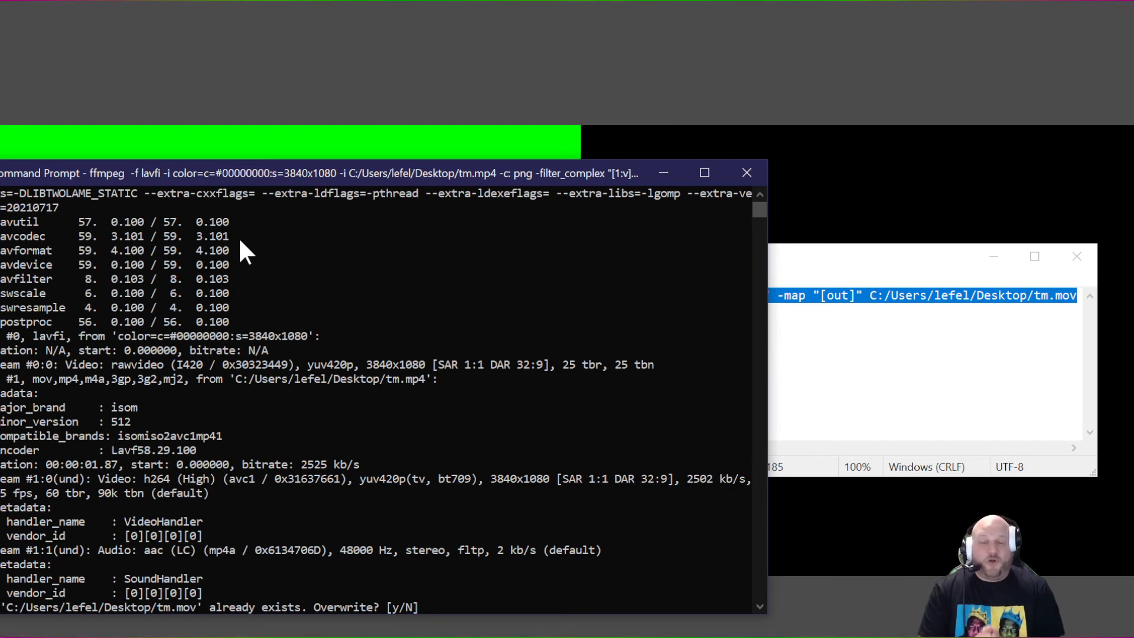
pyautogui.write('y')
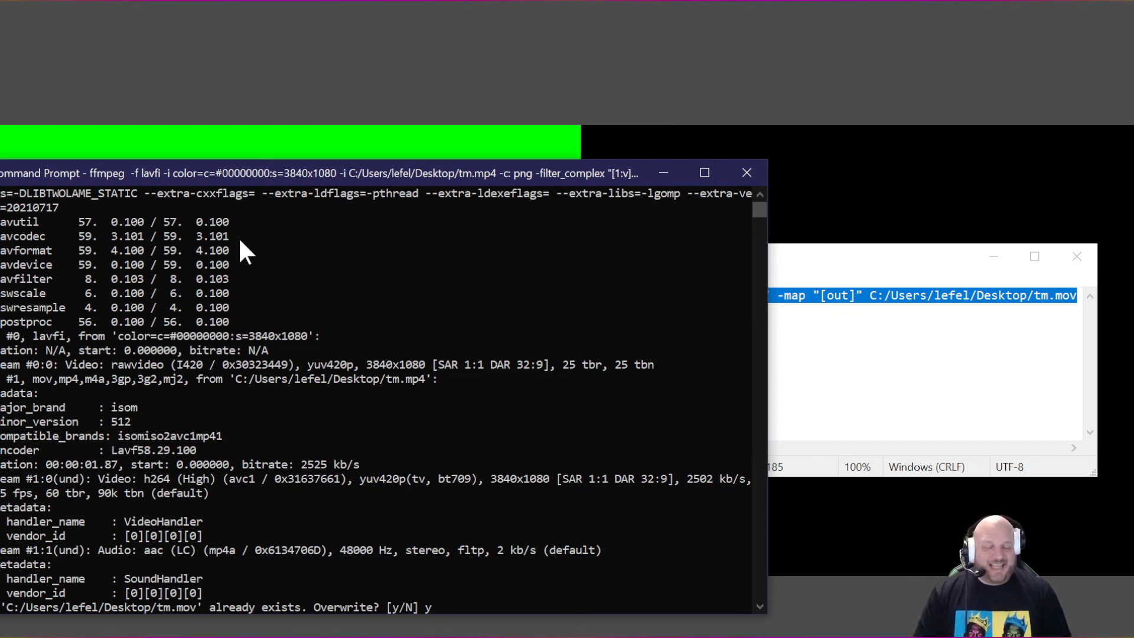
pyautogui.press('Return')
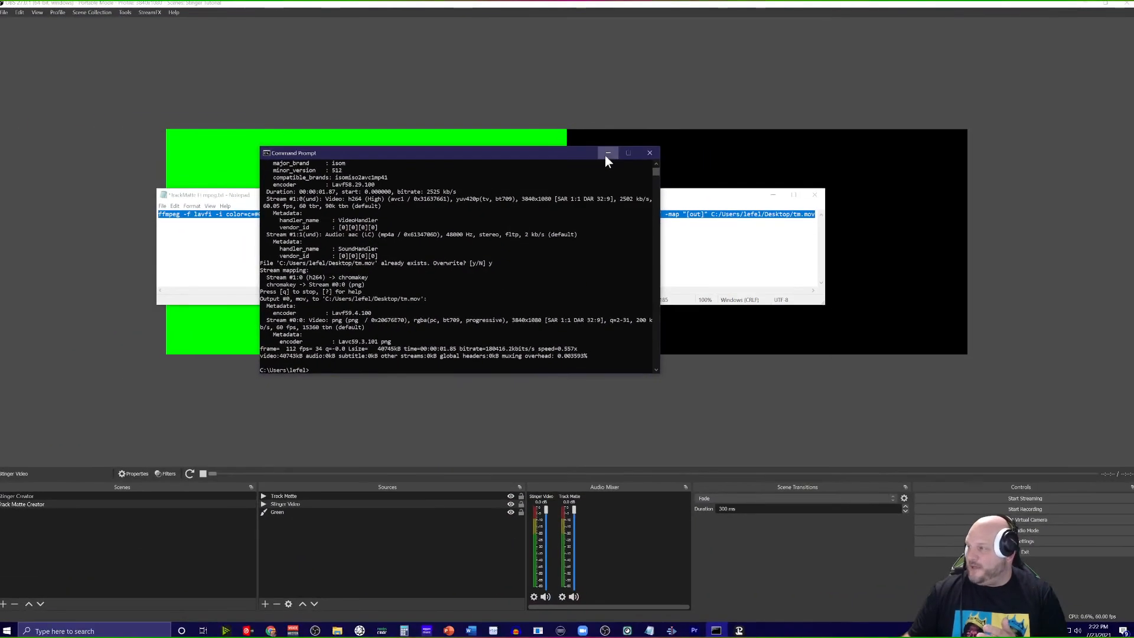
pyautogui.click(663, 173)
pyautogui.click(773, 195)
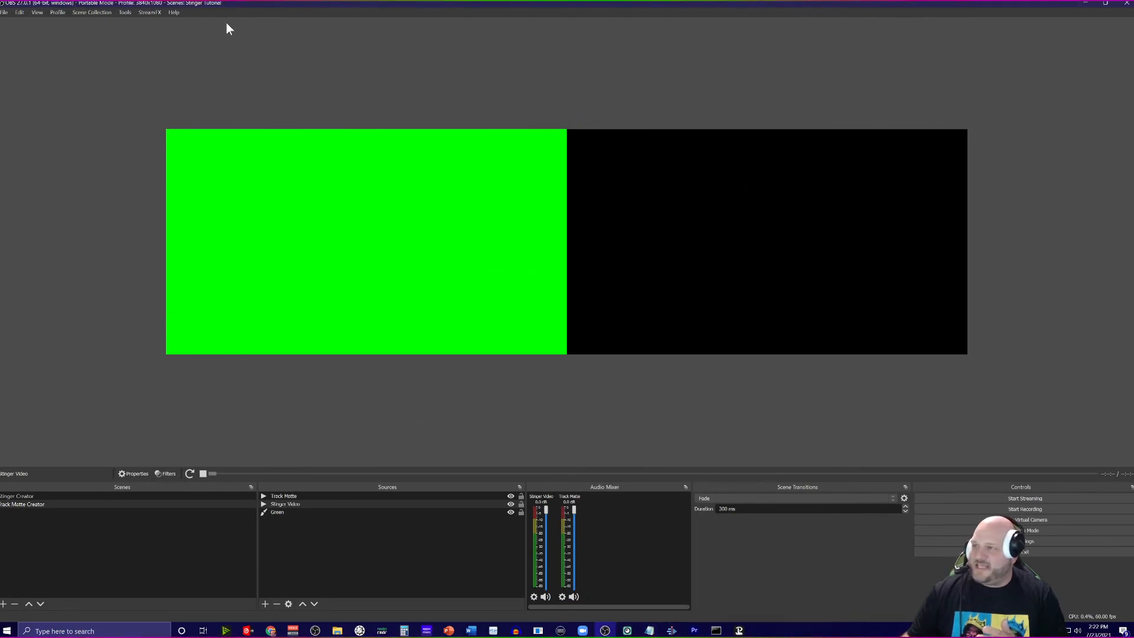
# Switch OBS to the Stinger profile and the Stinger scene collection.
pyautogui.click(57, 12)
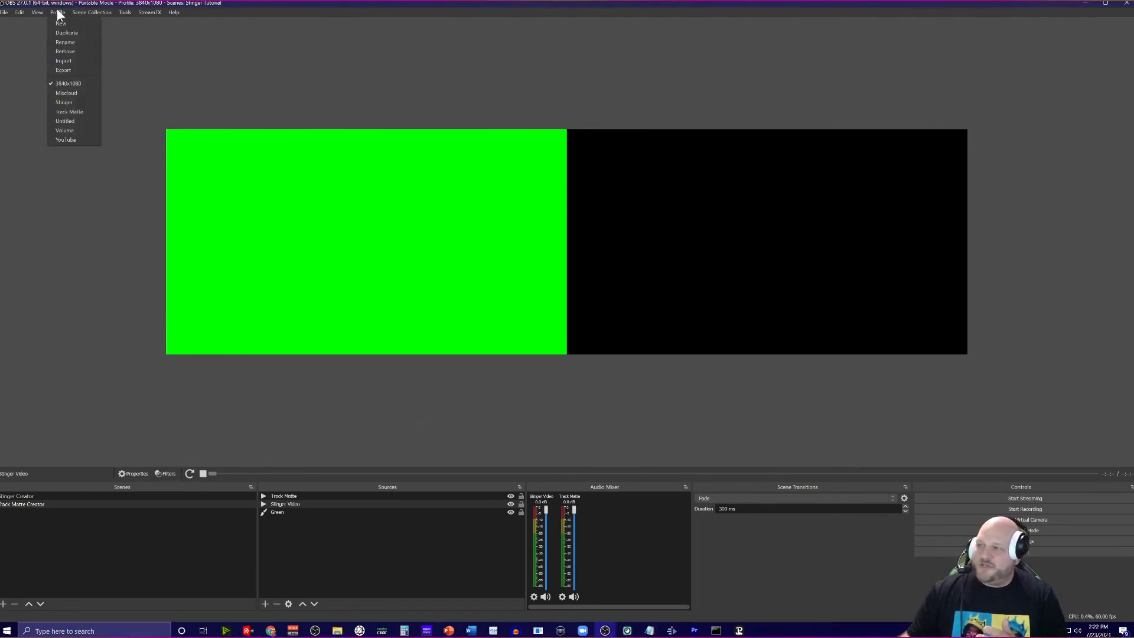
pyautogui.click(81, 104)
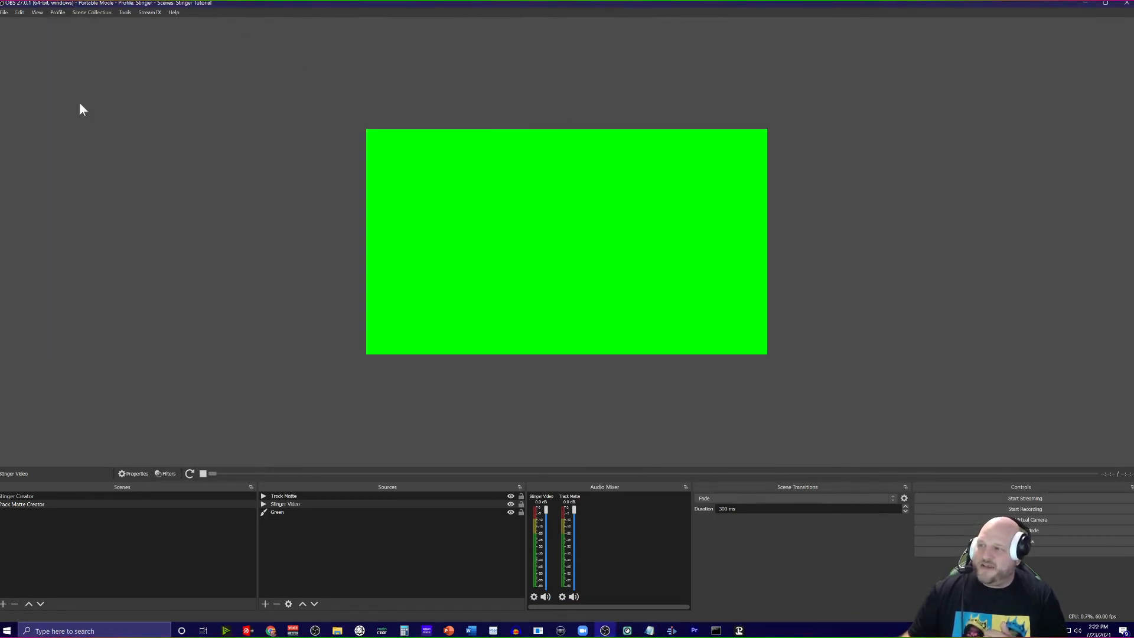
pyautogui.click(101, 13)
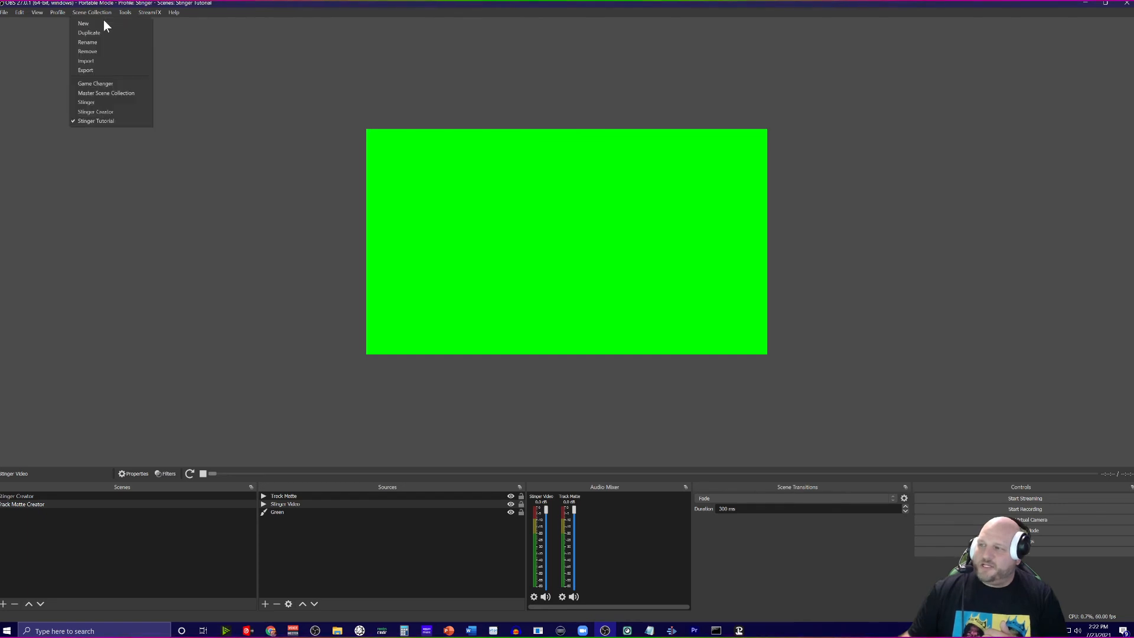
pyautogui.click(108, 103)
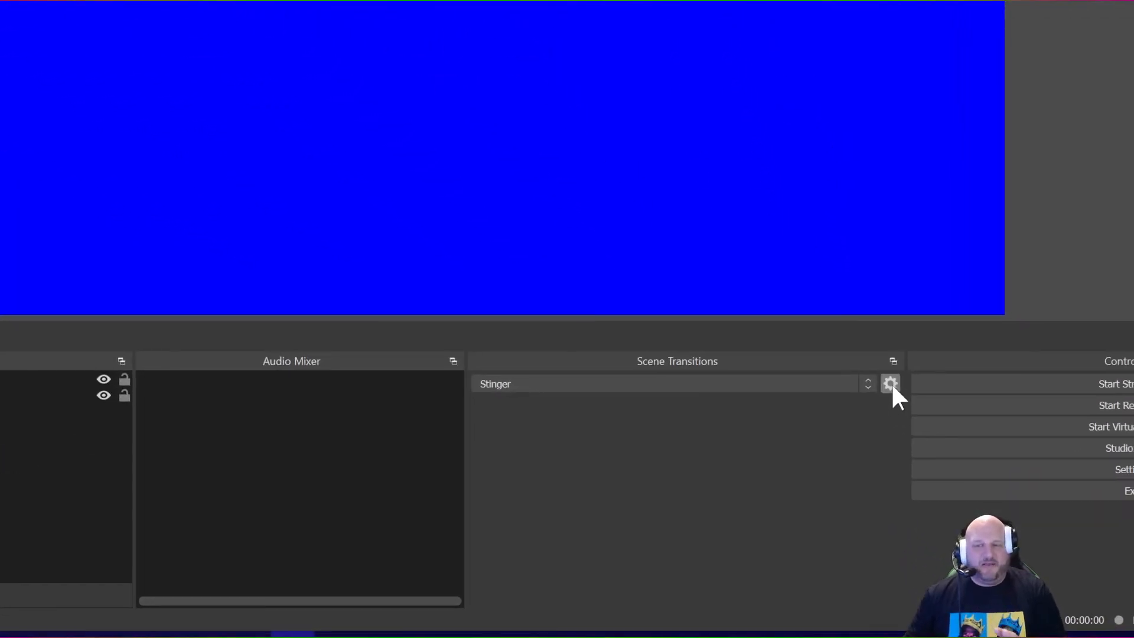
# Add a new Stinger scene transition named Track Matte.
pyautogui.click(891, 384)
pyautogui.click(873, 384)
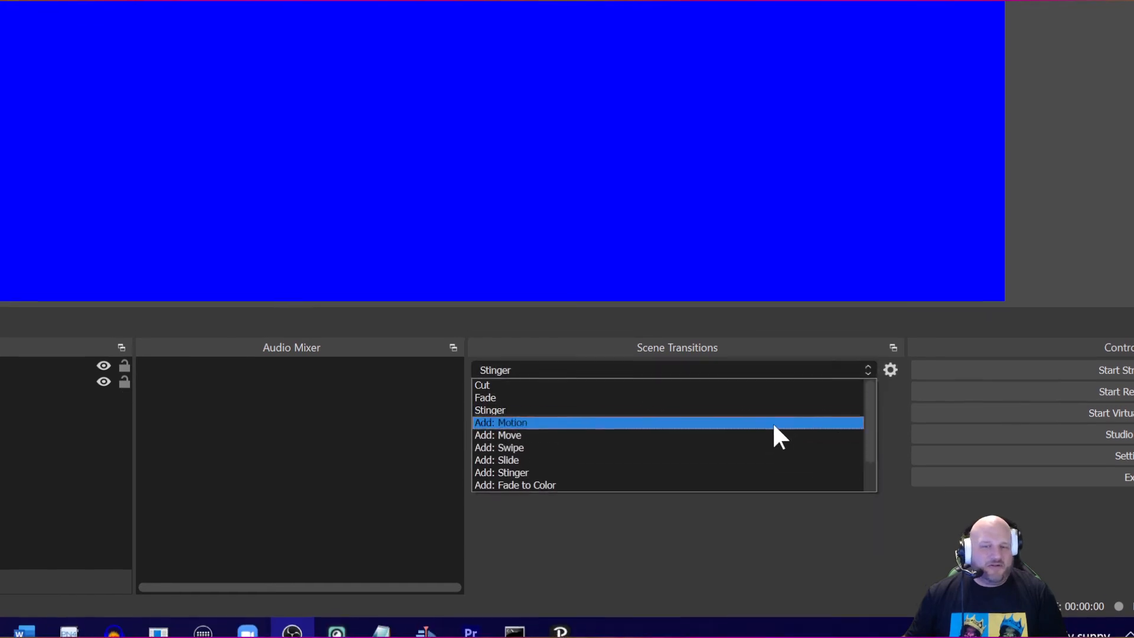
pyautogui.click(724, 472)
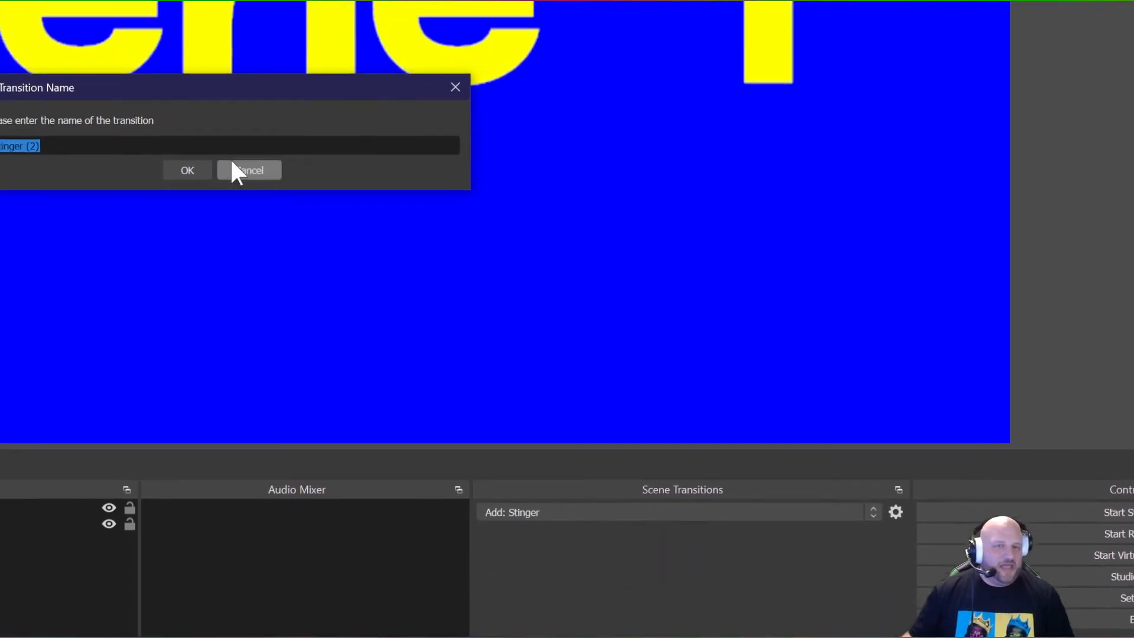
pyautogui.write('Track M')
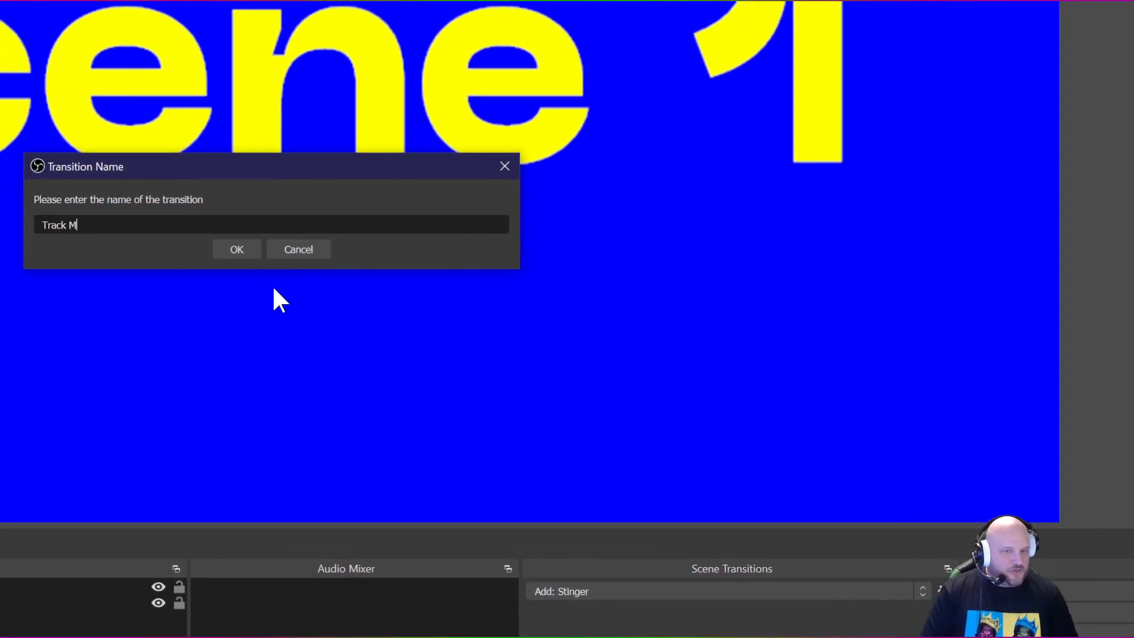
pyautogui.write('atte')
pyautogui.press('Return')
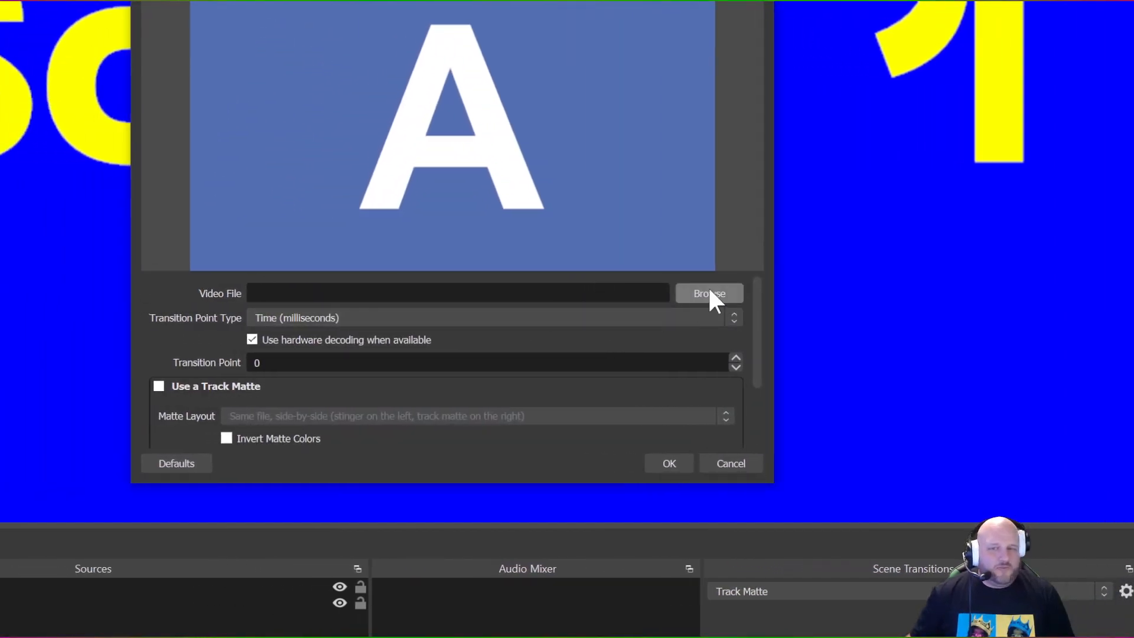
# Set the transition's video file to tm.mov from the Desktop and enable Use a Track Matte, previewing the transition before accepting.
pyautogui.click(724, 293)
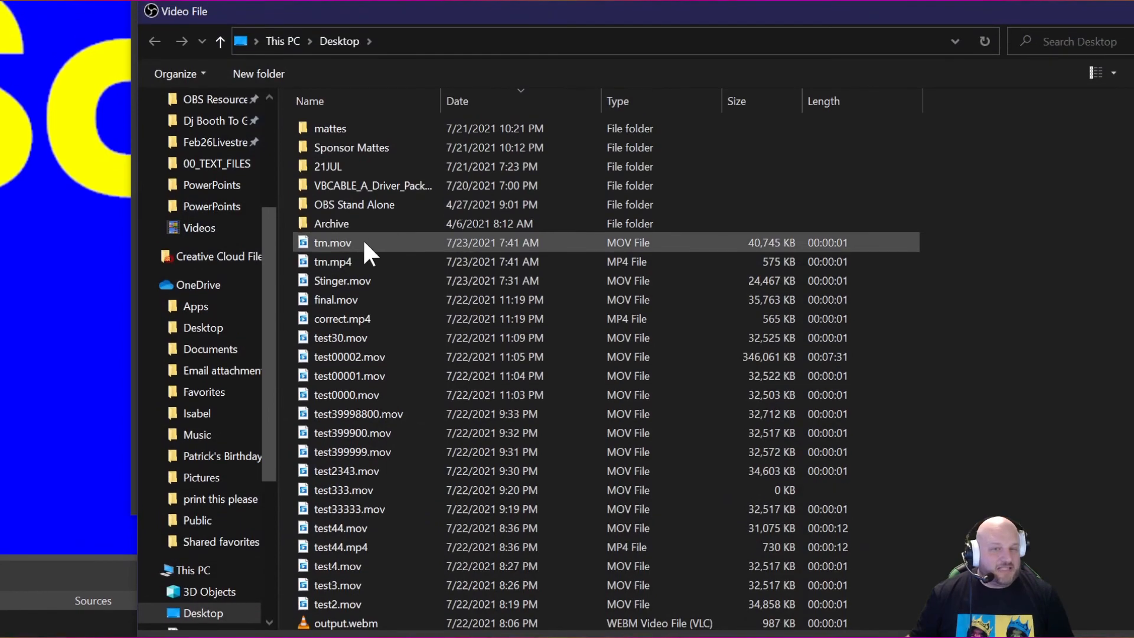
pyautogui.click(364, 243)
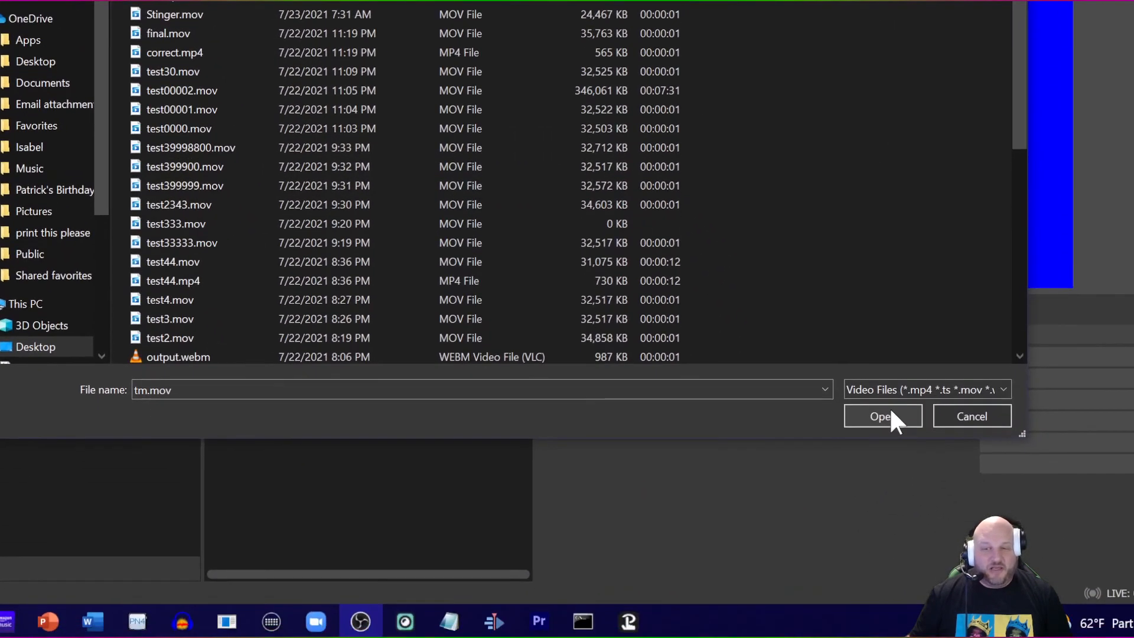
pyautogui.click(891, 413)
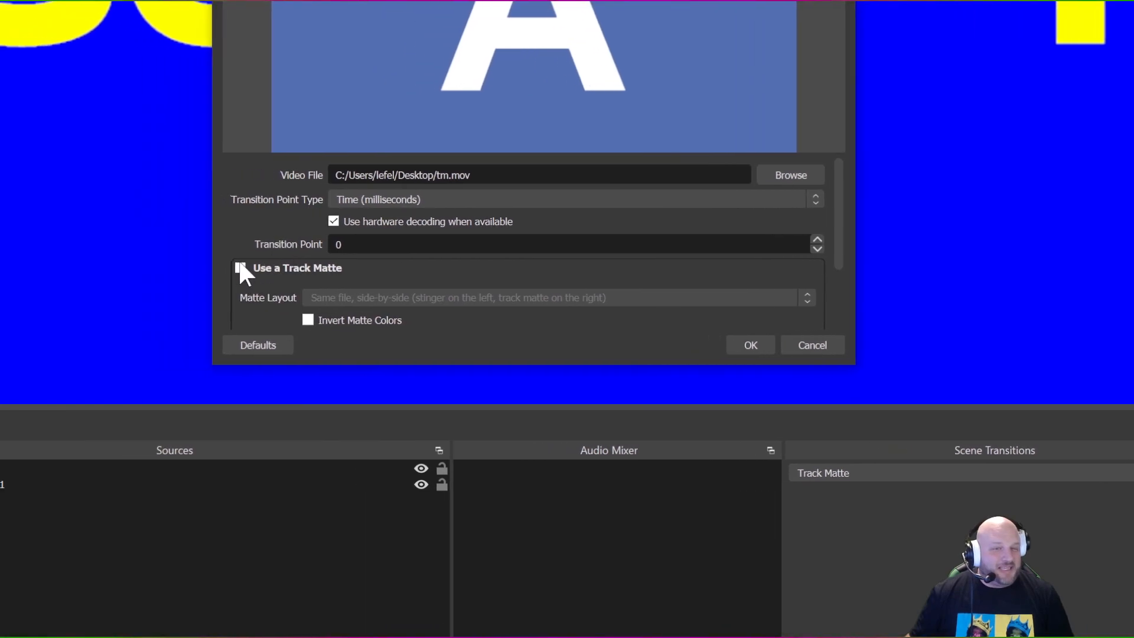
pyautogui.click(240, 267)
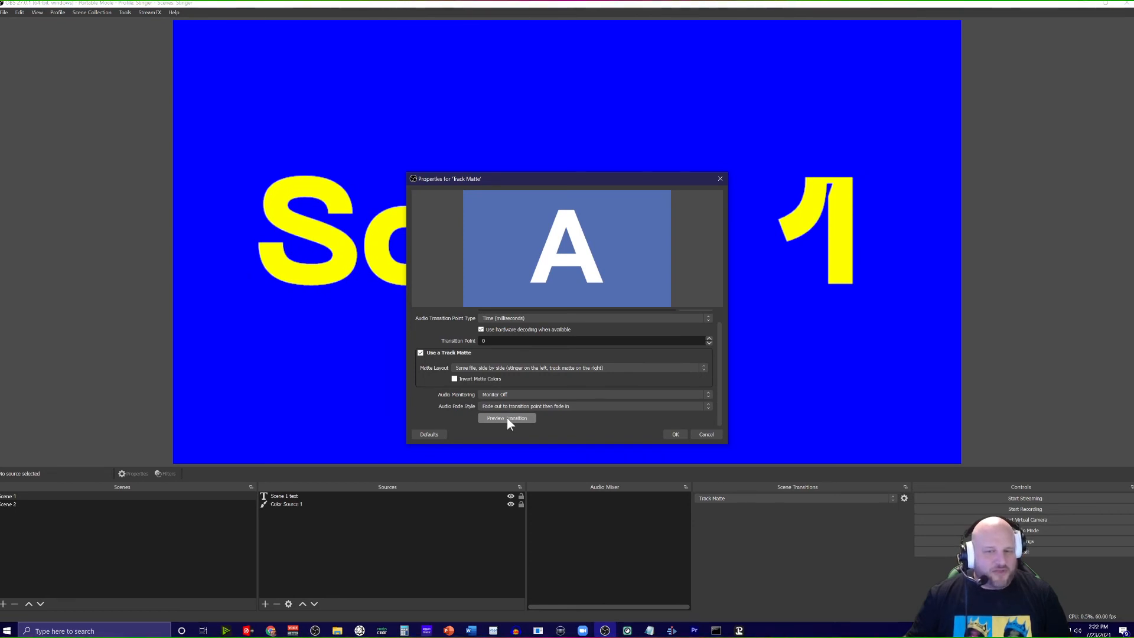
pyautogui.click(506, 417)
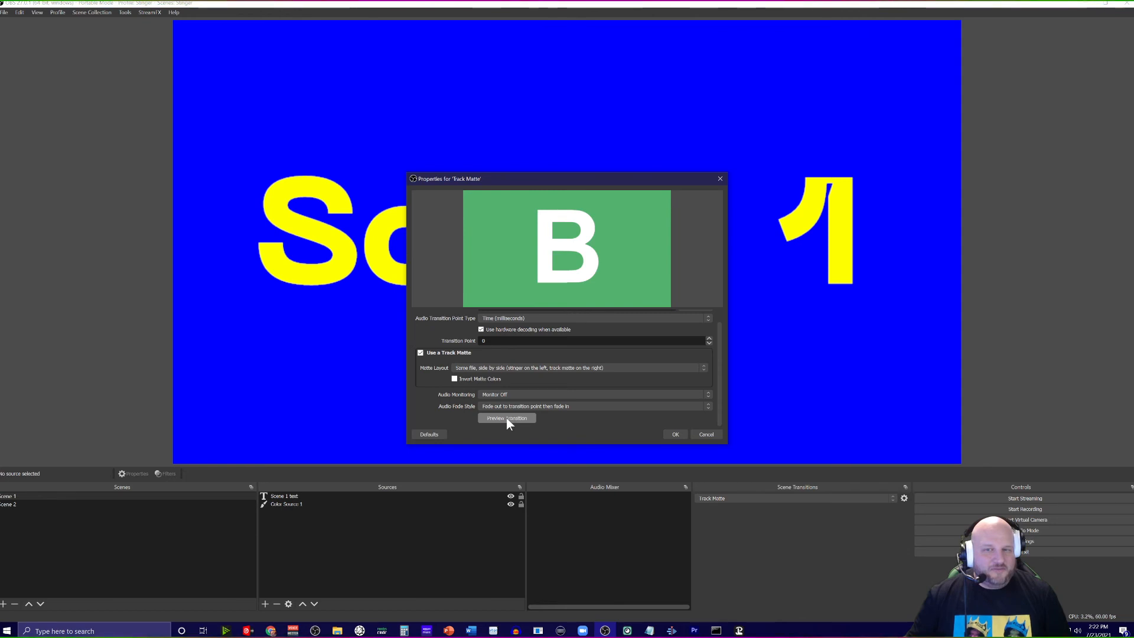
pyautogui.click(675, 434)
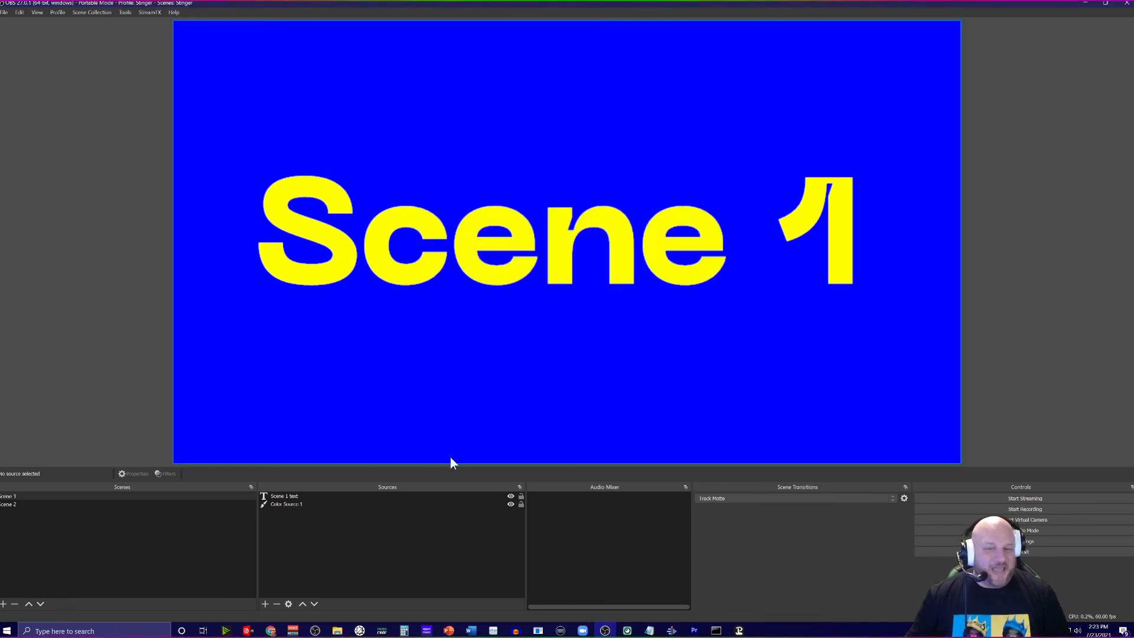
# Test the Track Matte transition by switching back and forth between Scene 1 and Scene 2.
pyautogui.click(15, 503)
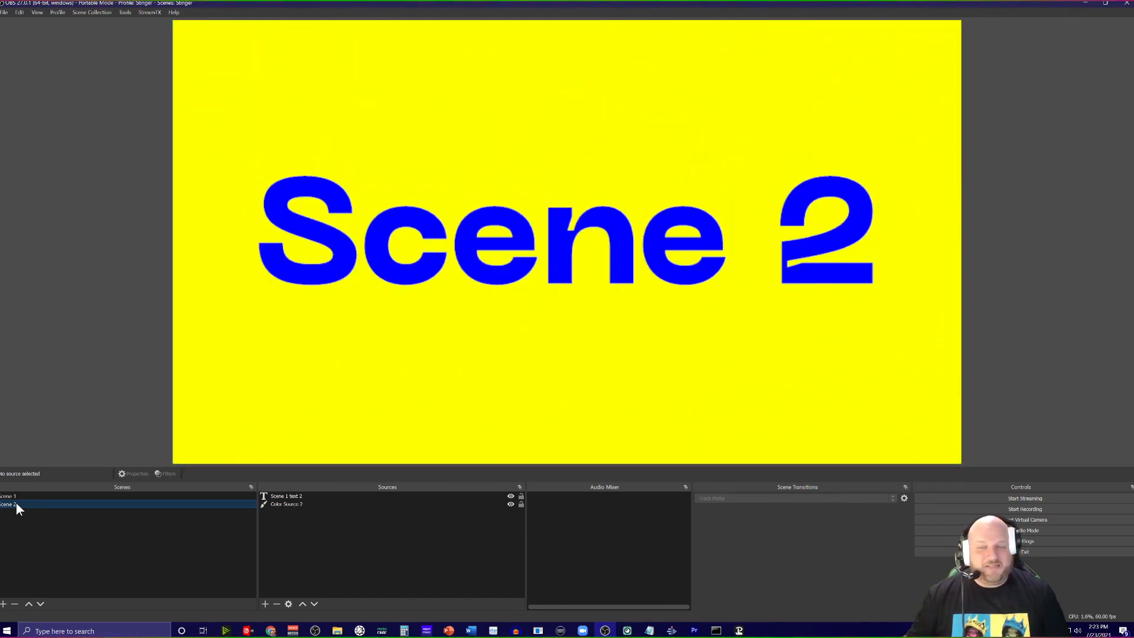
pyautogui.click(18, 497)
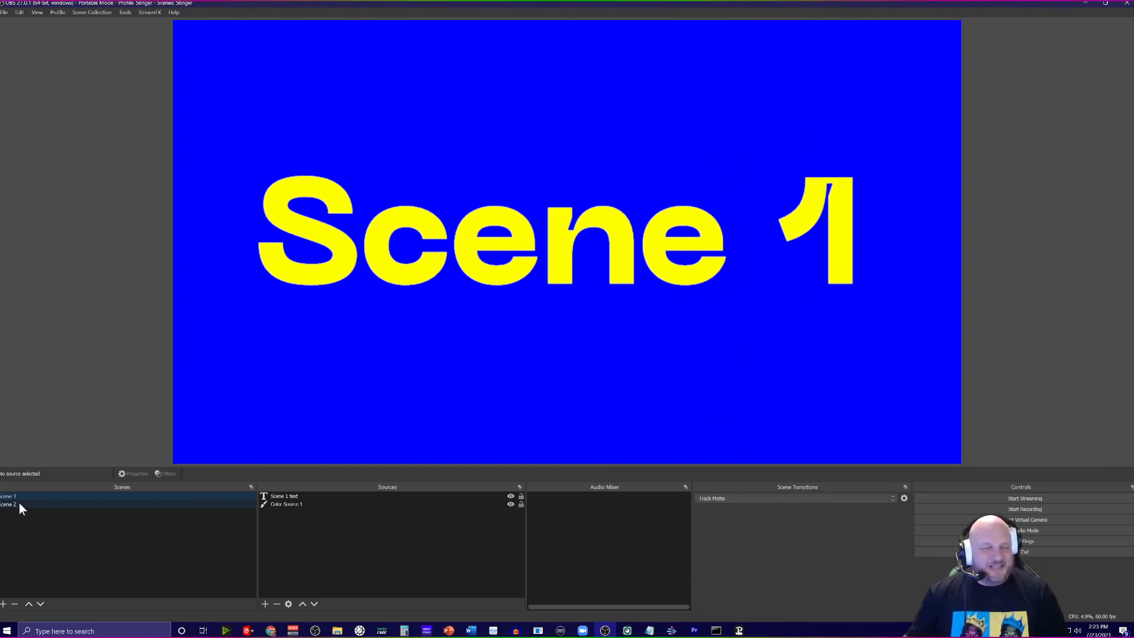
pyautogui.click(17, 505)
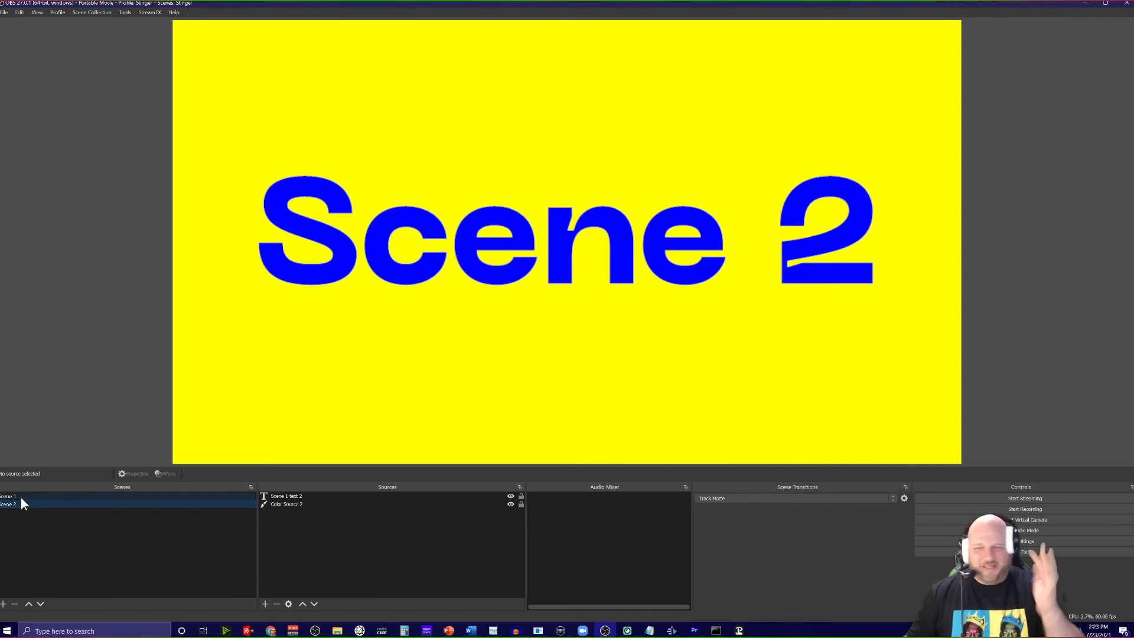
pyautogui.click(20, 496)
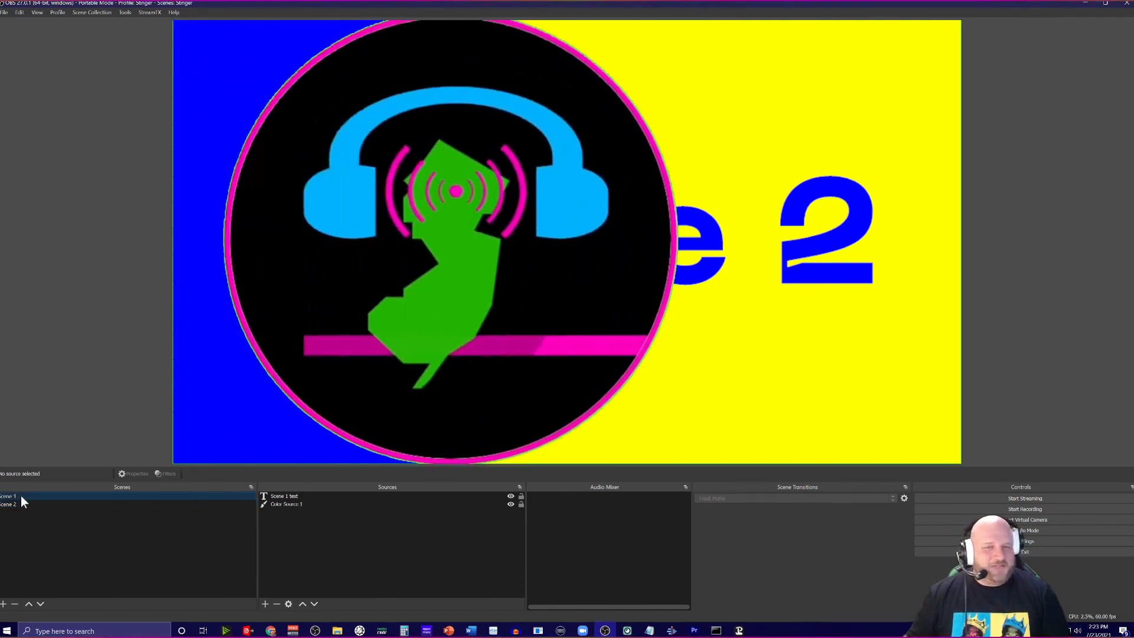